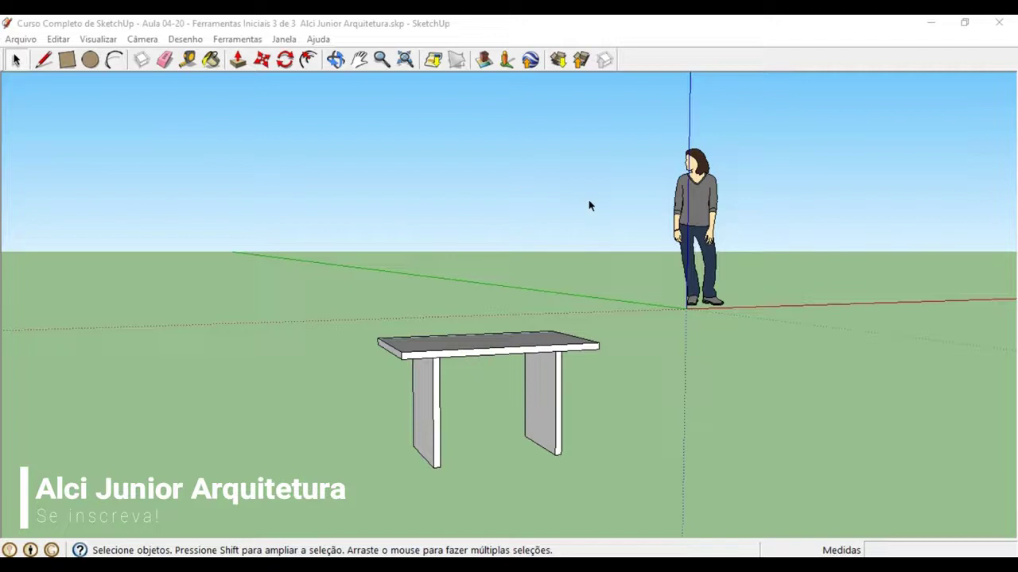
Inspect the table and the empty ground around it from several angles and distances.
left_click(455, 31)
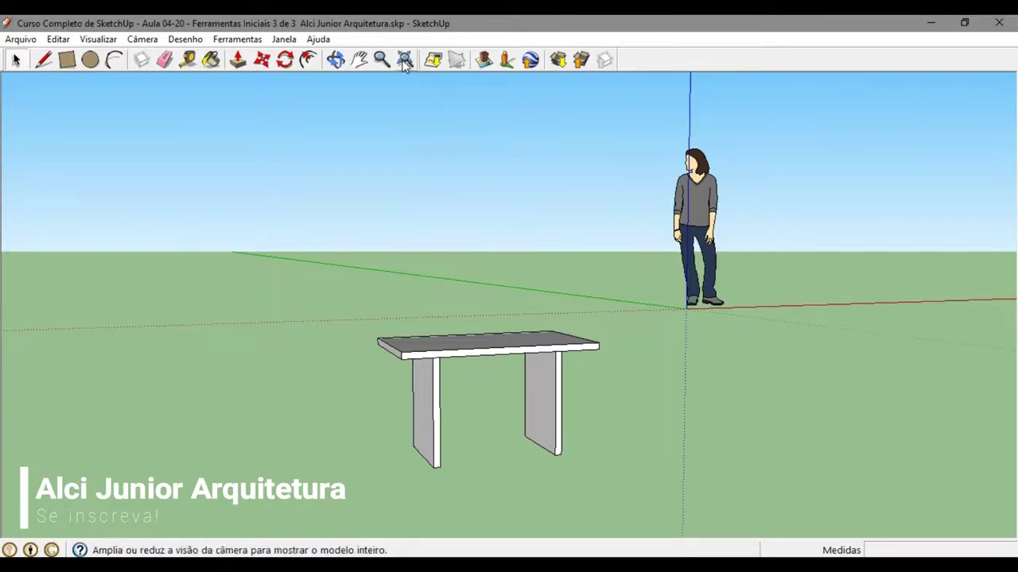
middle_click_drag(506, 273, 509, 384)
scroll(509, 385, "up", 4)
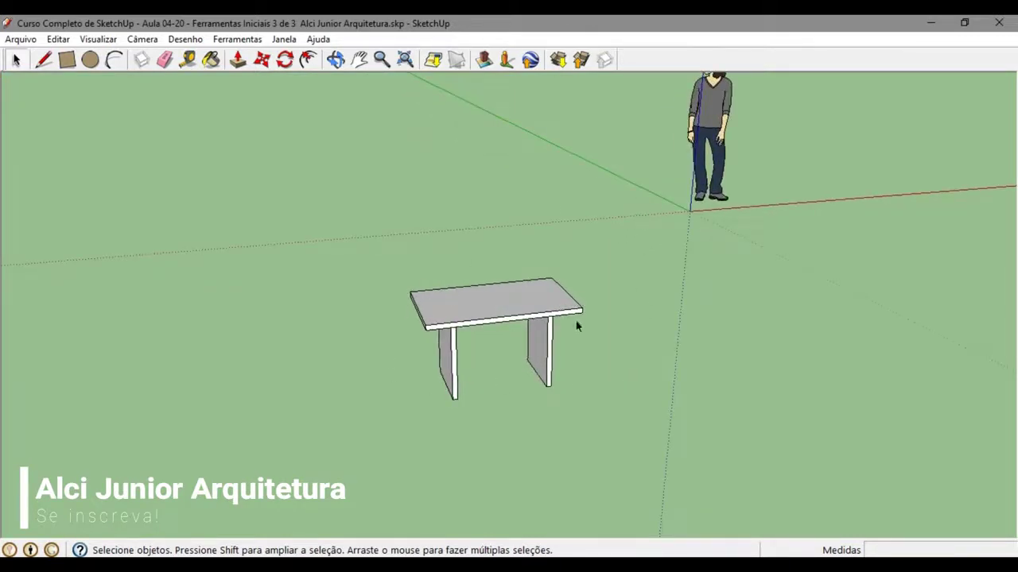
middle_click_drag(598, 332, 536, 288)
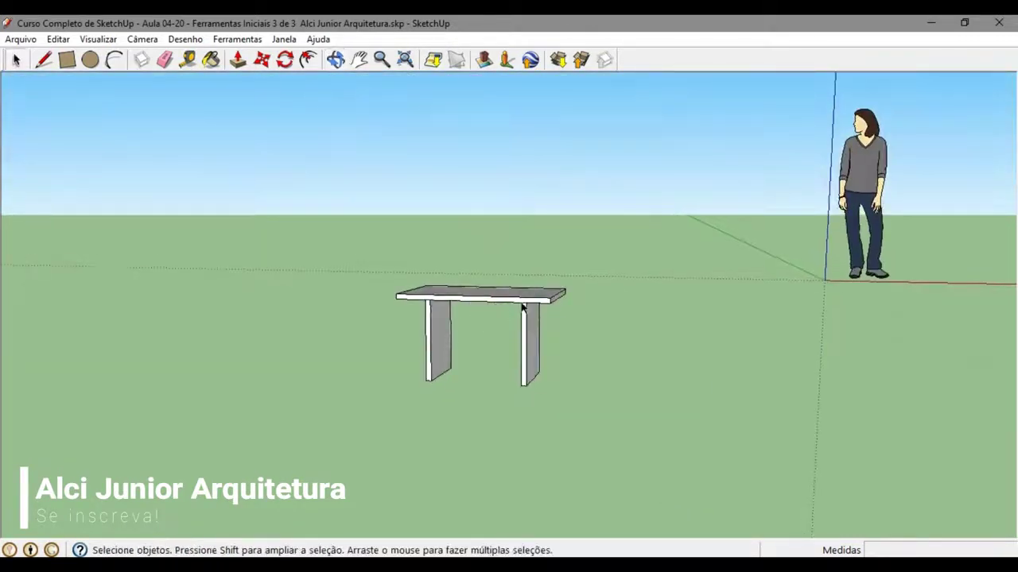
middle_click_drag(652, 316, 518, 429)
scroll(529, 348, "down", 5)
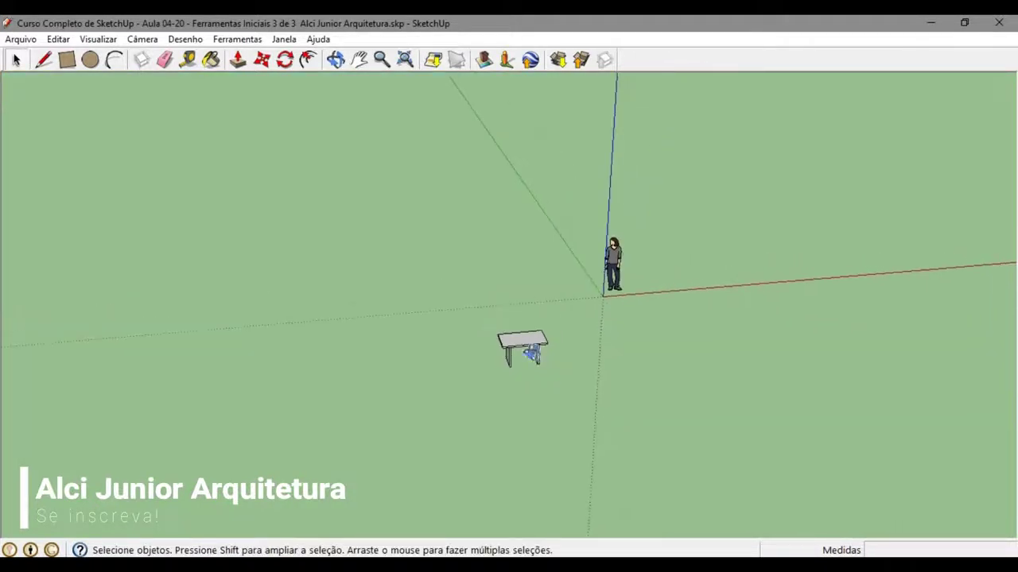
scroll(532, 347, "up", 3)
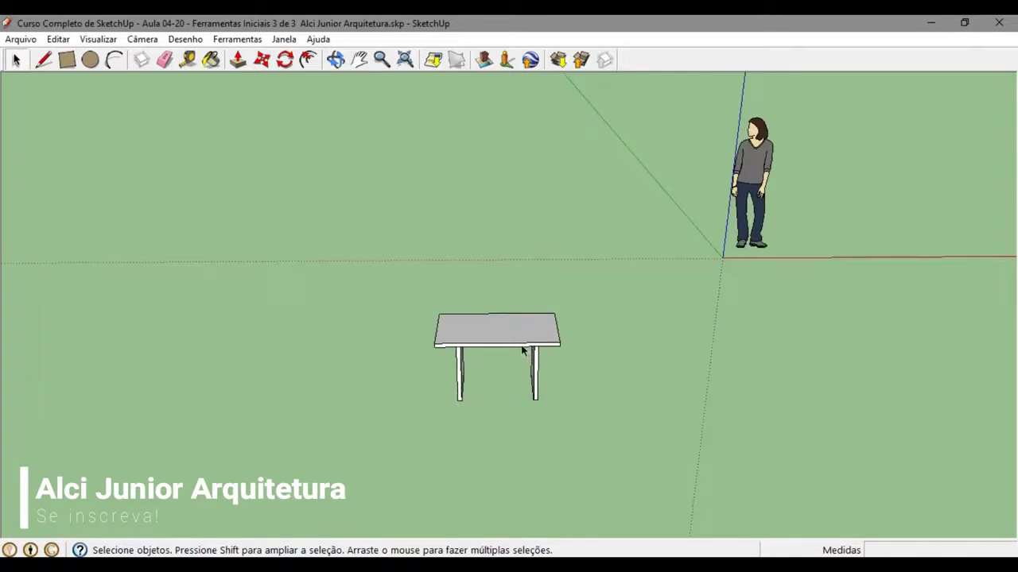
middle_click_drag(521, 346, 634, 299)
scroll(509, 317, "down", 1)
scroll(533, 347, "down", 1)
scroll(686, 325, "down", 3)
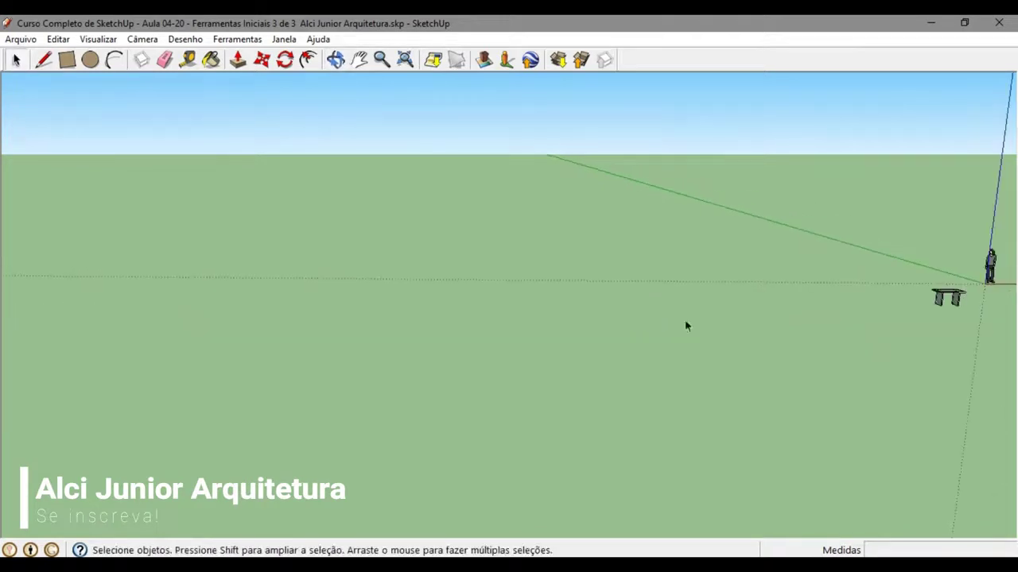
scroll(257, 336, "up", 3)
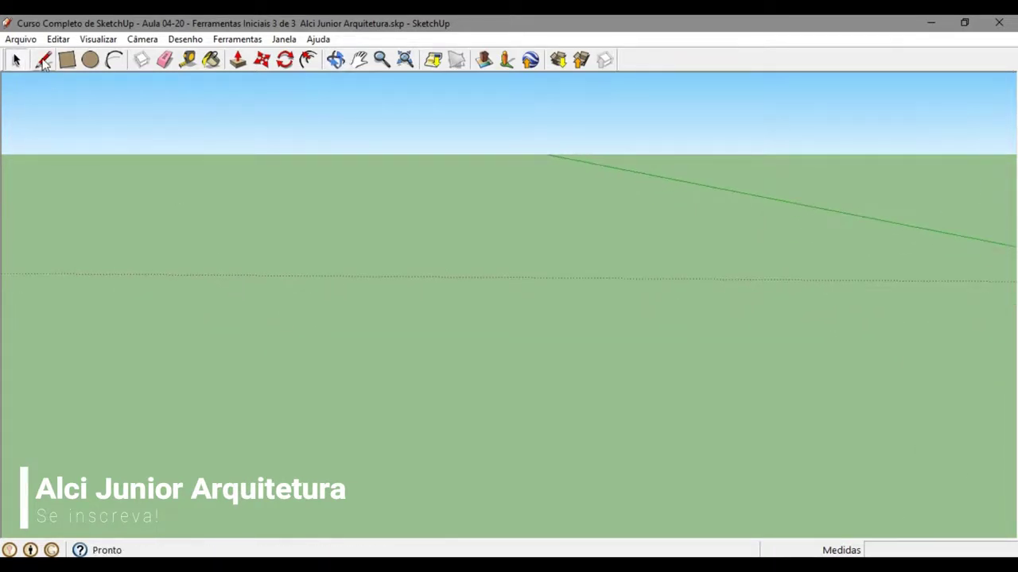
scroll(254, 344, "up", 1)
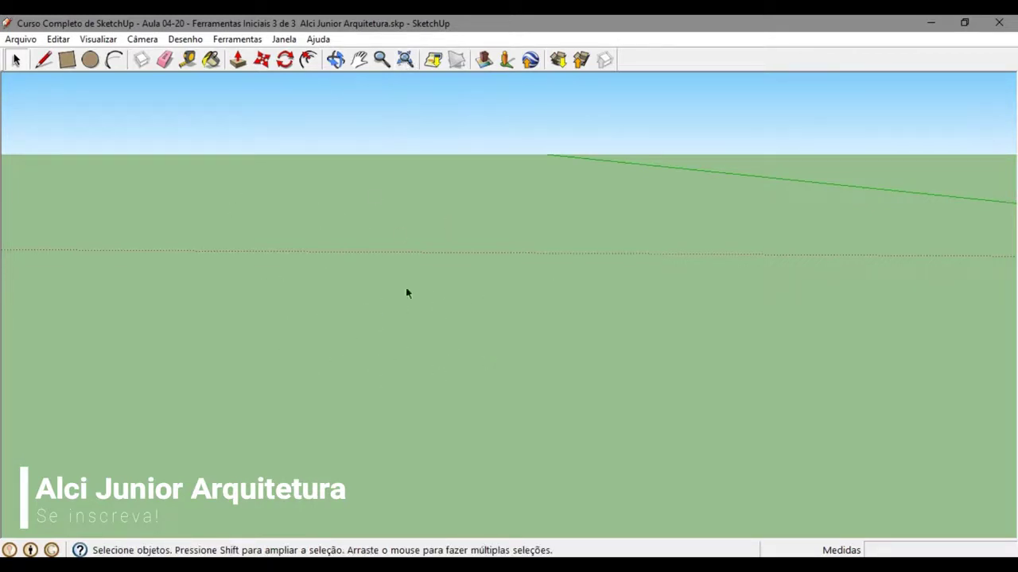
Frame the whole model, move the view away from the table, and frame the whole model again.
left_click(405, 60)
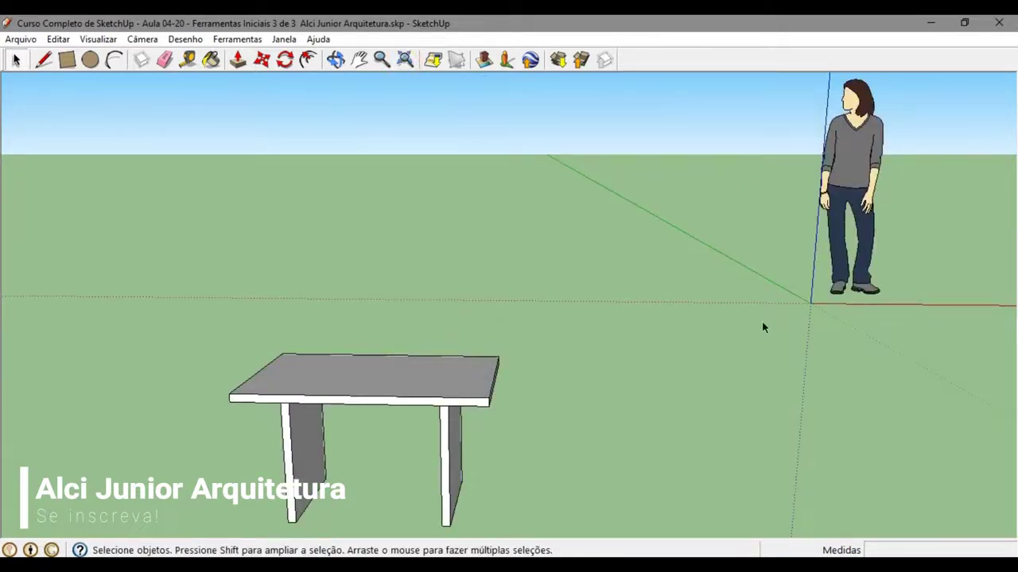
scroll(716, 352, "down", 5)
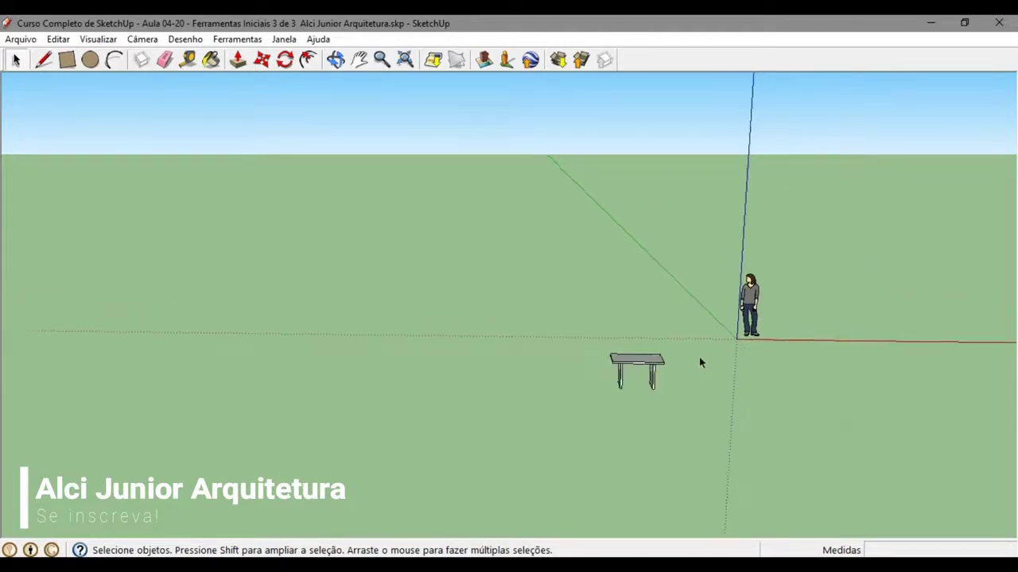
middle_click_drag(595, 342, 737, 338, "shift")
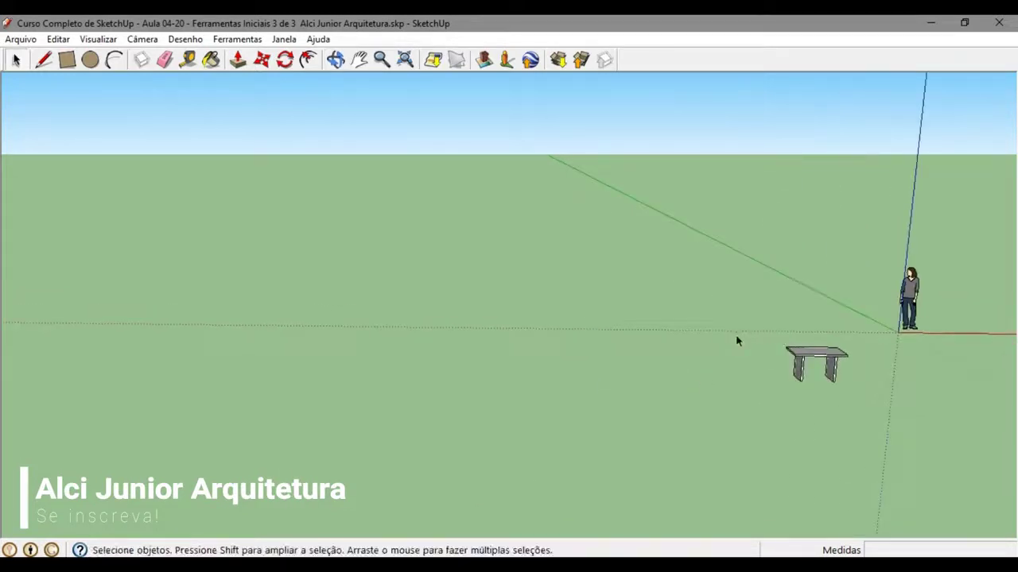
left_click(405, 60)
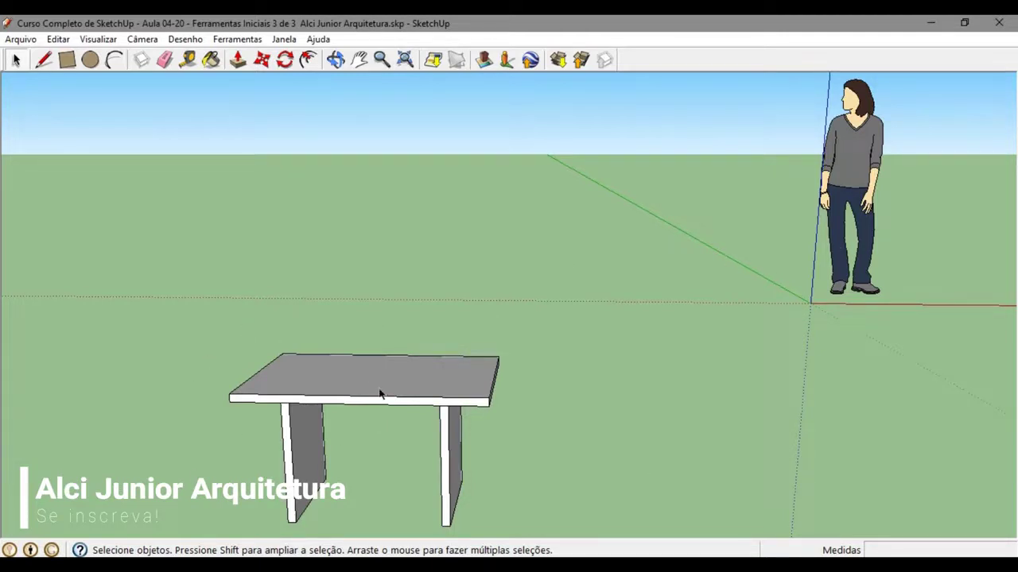
Draw a rectangle of about 2.69 by 8.68 m on the empty ground far from the table.
scroll(430, 338, "down", 6)
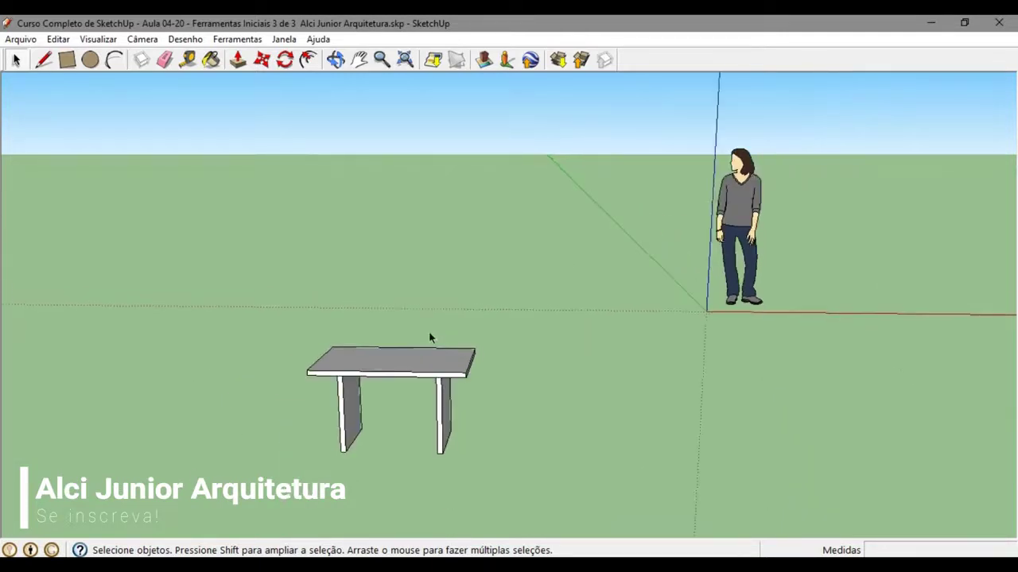
scroll(561, 344, "down", 2)
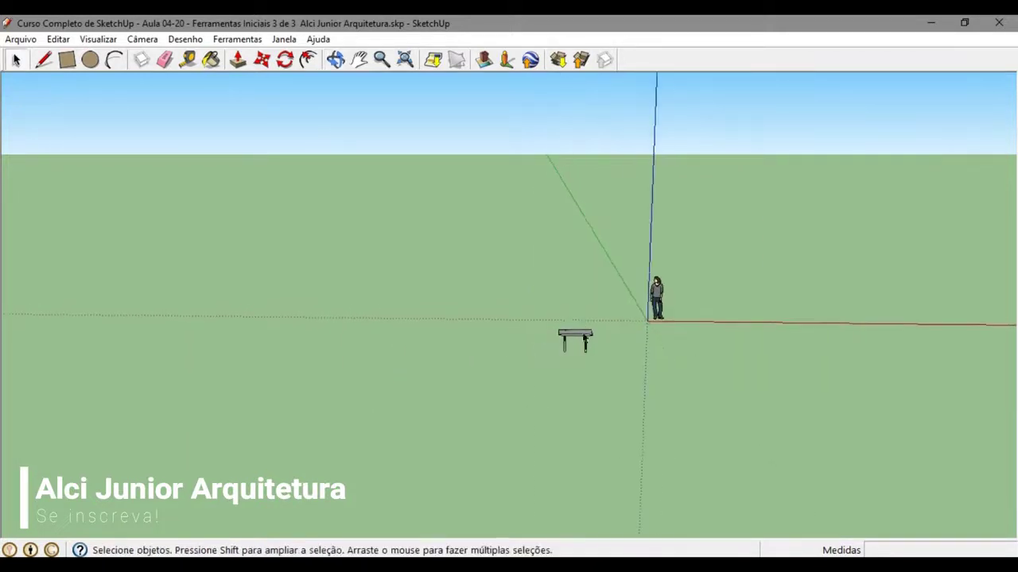
scroll(619, 326, "down", 1)
middle_click_drag(606, 343, 651, 376, "shift")
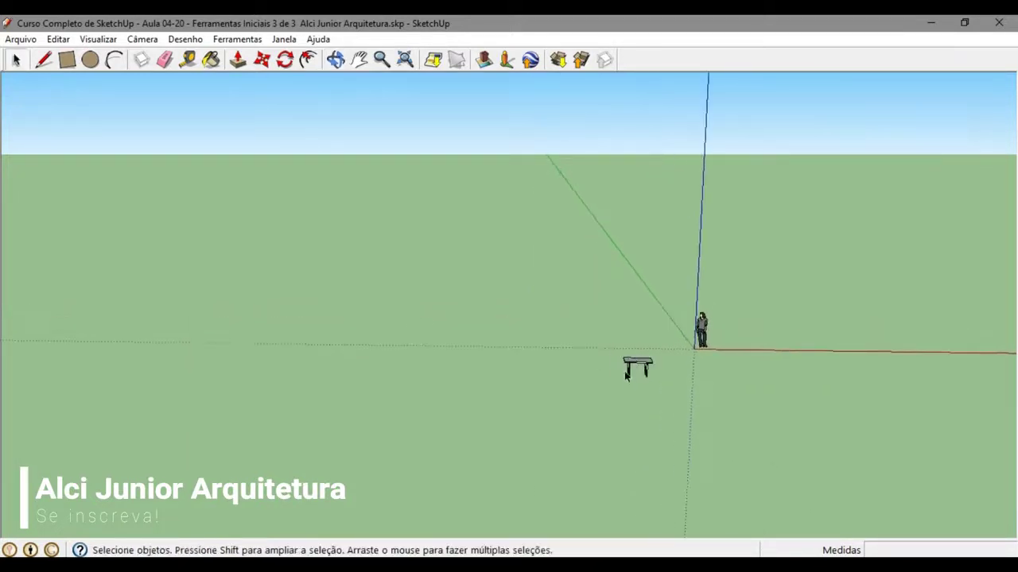
middle_click_drag(700, 352, 765, 374, "shift")
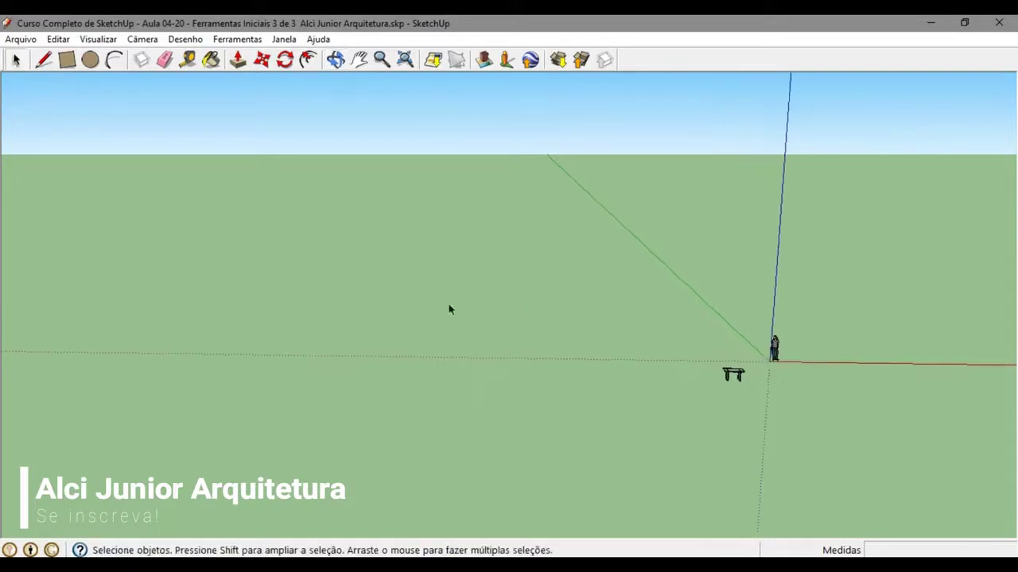
middle_click_drag(263, 351, 446, 353, "shift")
scroll(430, 357, "up", 3)
key("l")
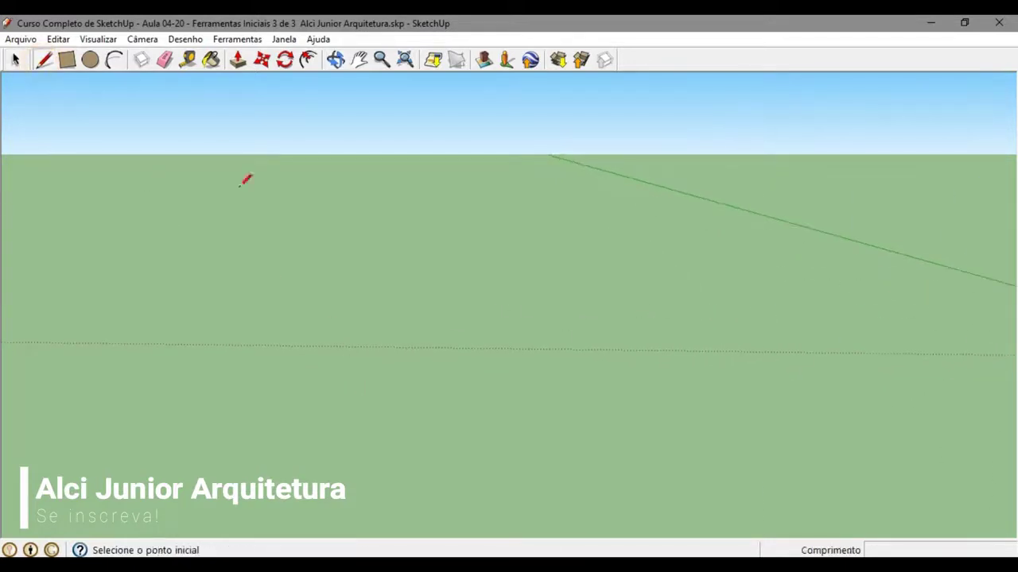
left_click(68, 63)
left_click(361, 388)
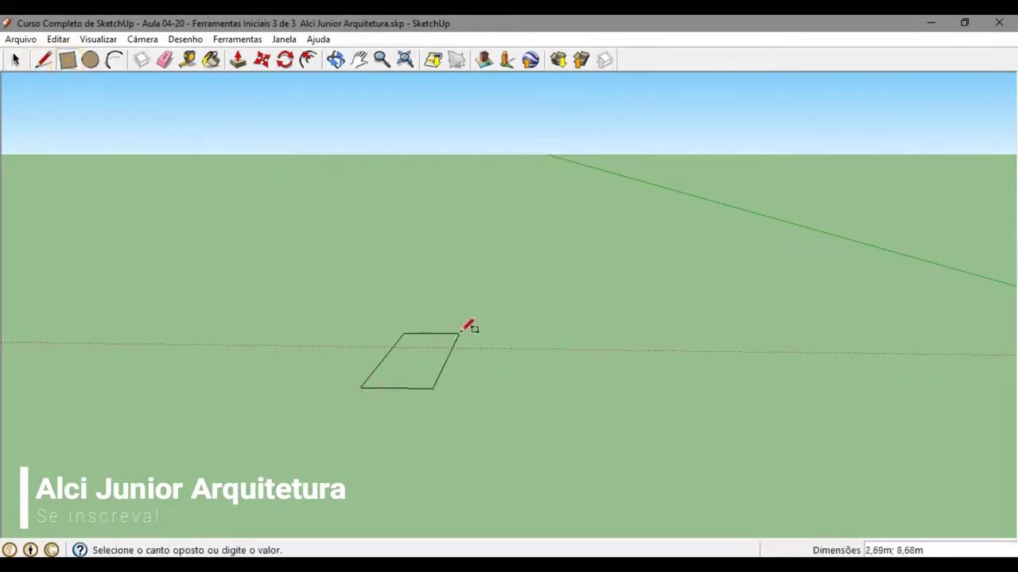
left_click(458, 334)
left_click(15, 59)
scroll(411, 372, "up", 3)
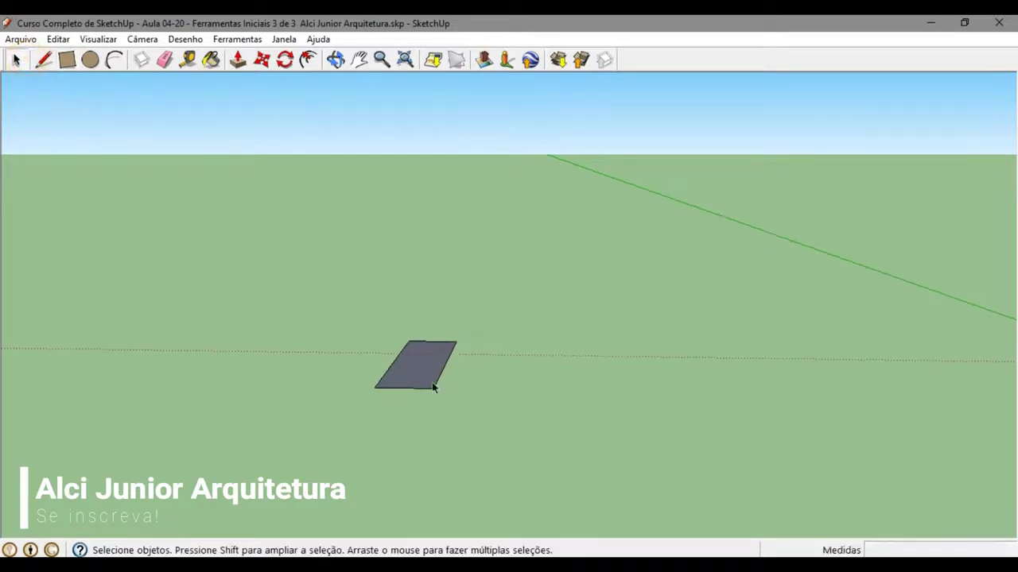
scroll(411, 373, "up", 2)
scroll(341, 357, "down", 1)
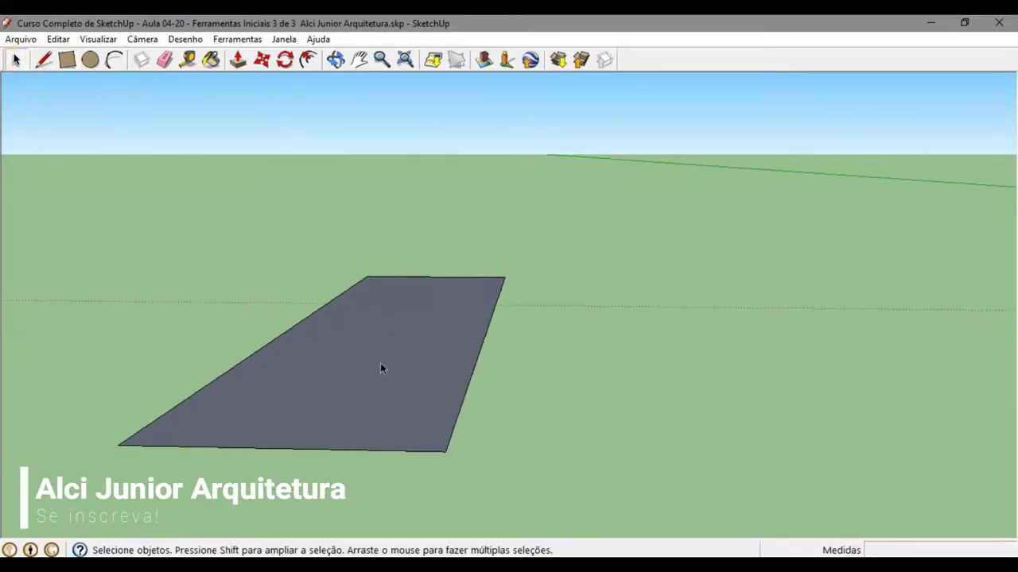
Delete the rectangle drawn far from the table and fit the remaining model in the view.
left_click(405, 62)
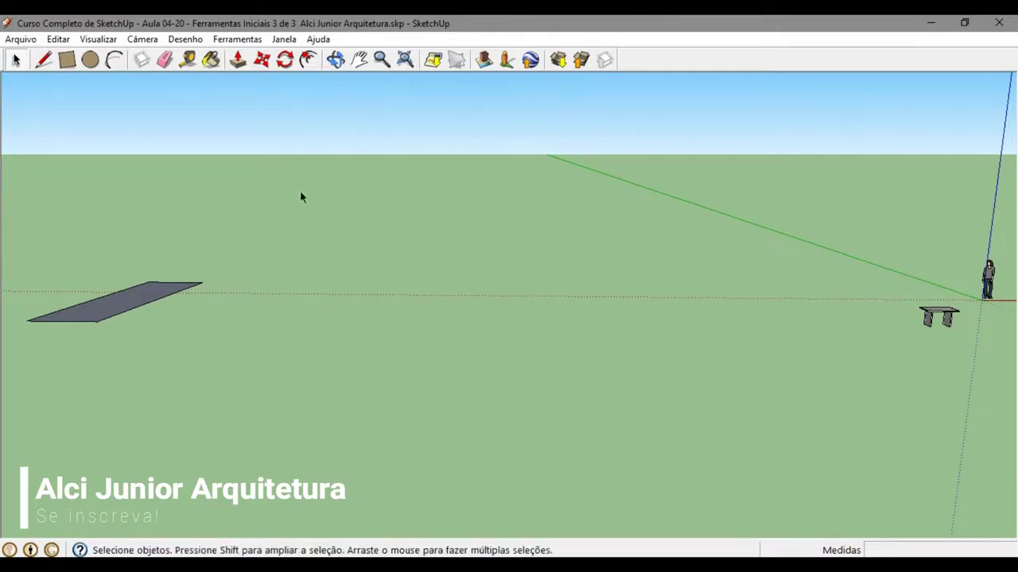
left_click_drag(301, 191, 21, 349)
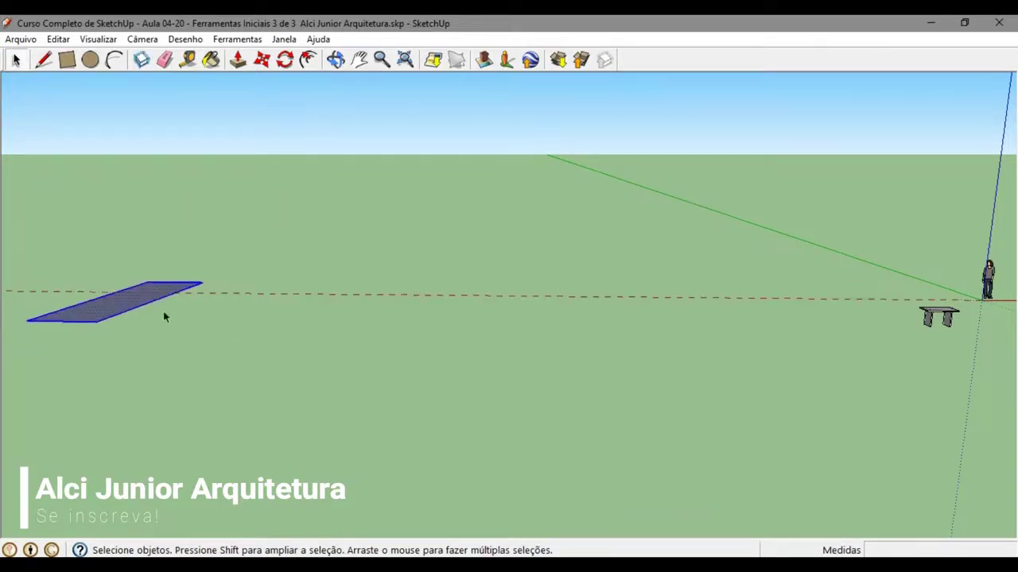
key("Delete")
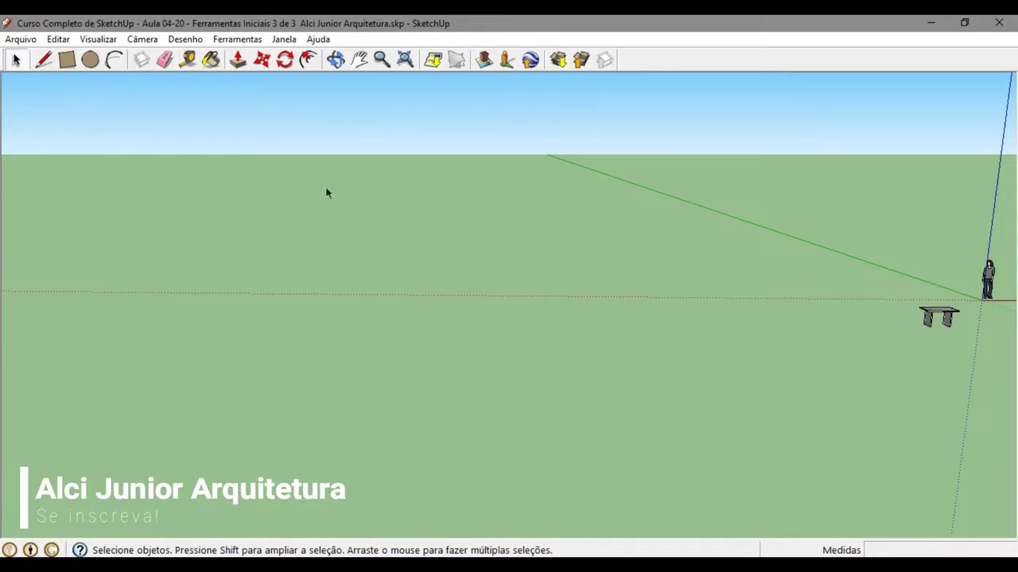
left_click(405, 60)
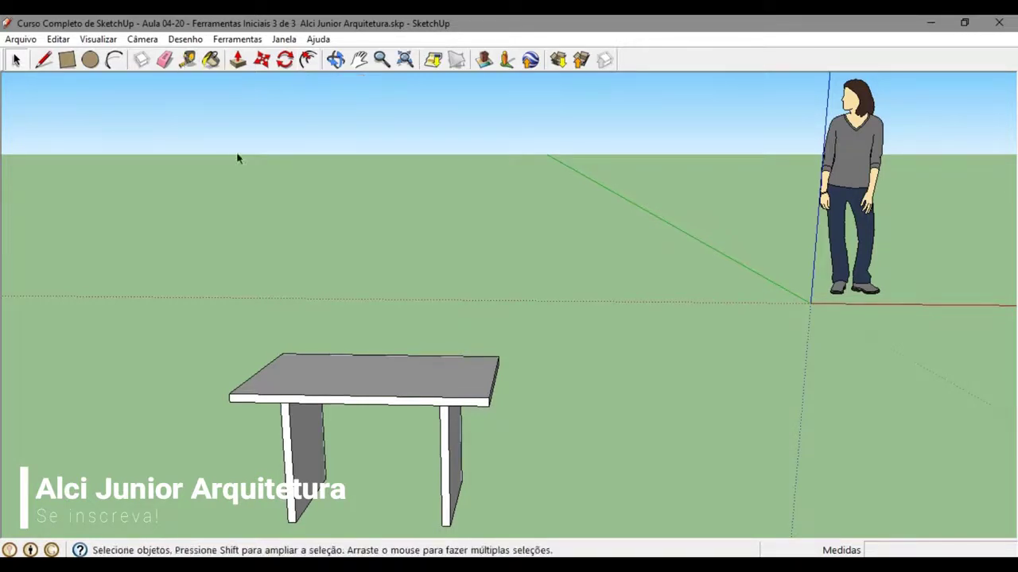
Try to draw a 10 by 10 m rectangle on the ground beside the table.
scroll(289, 249, "down", 3)
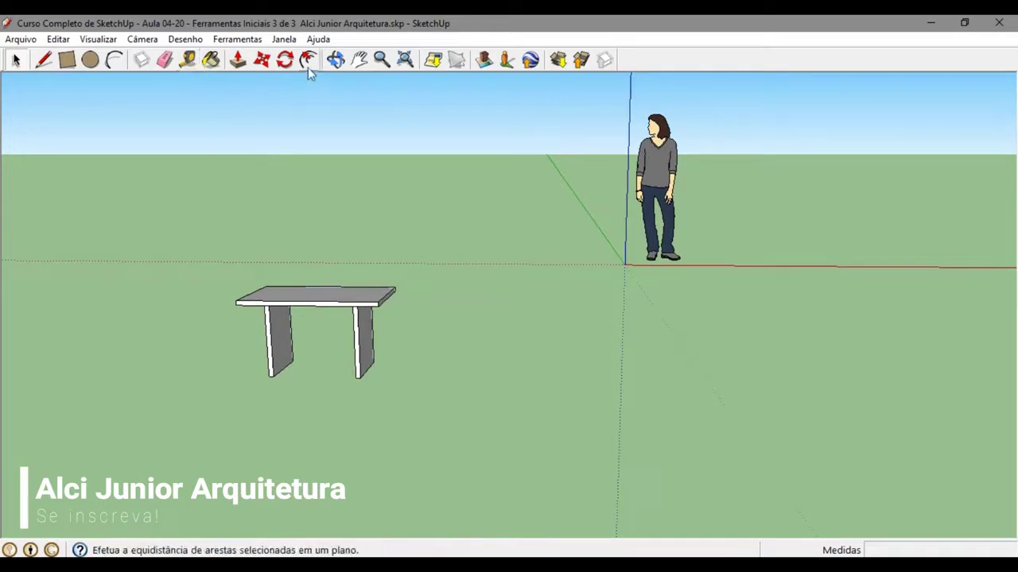
middle_click_drag(317, 90, 712, 323)
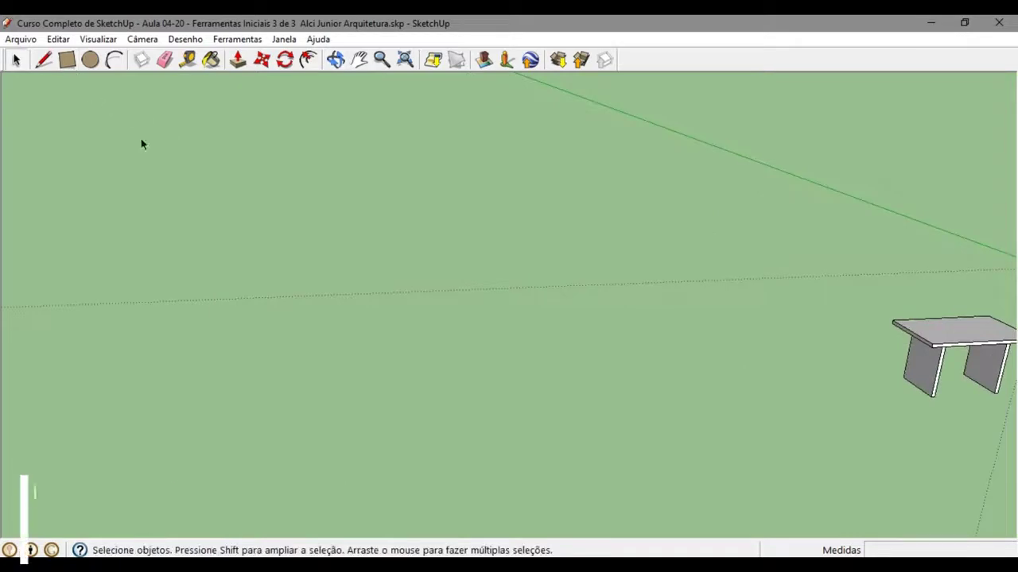
left_click(67, 62)
left_click(334, 403)
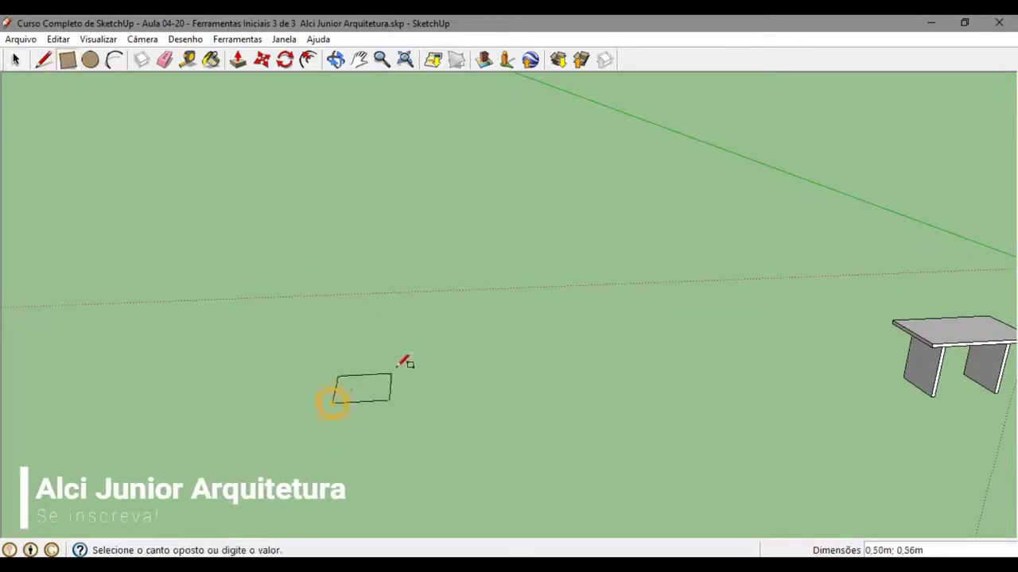
type("10;10")
key("Return")
scroll(383, 365, "down", 2)
scroll(382, 366, "down", 2)
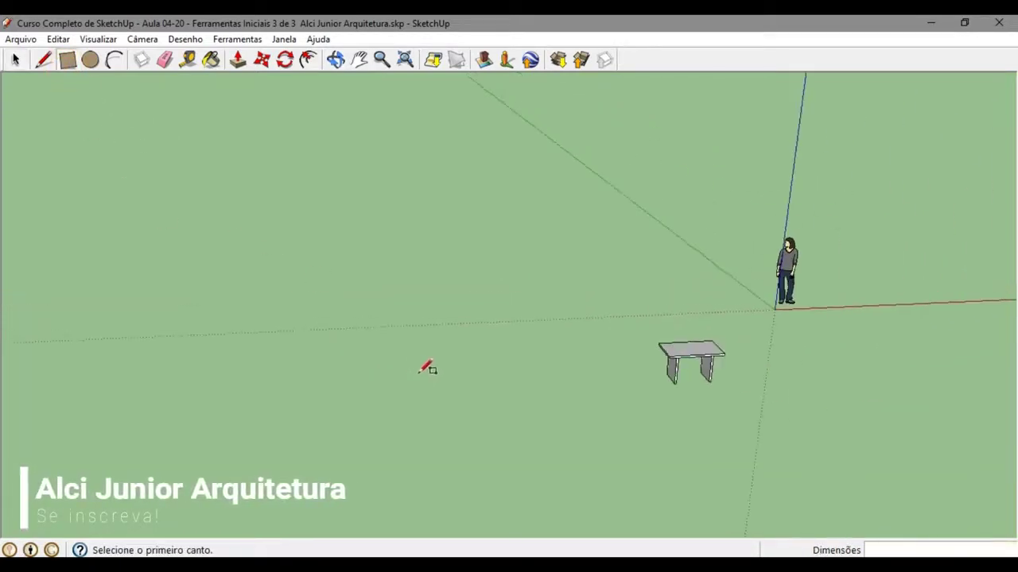
Draw a 10 by 20 m rectangle on the empty ground beside the table.
middle_click_drag(420, 372, 606, 329, "shift")
scroll(606, 328, "down", 1)
left_click(320, 379)
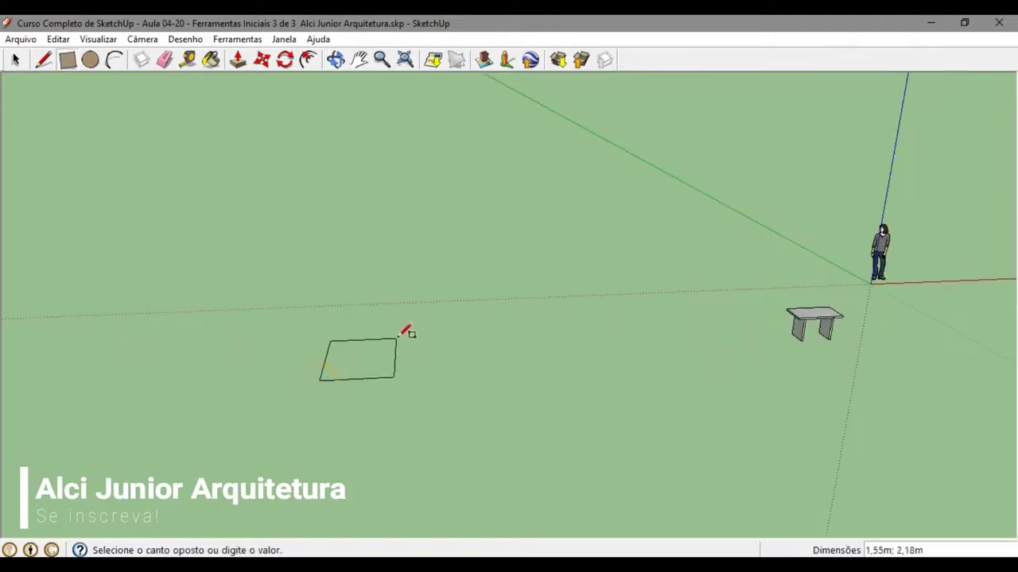
type("10;20")
key("Return")
middle_click_drag(405, 332, 489, 279)
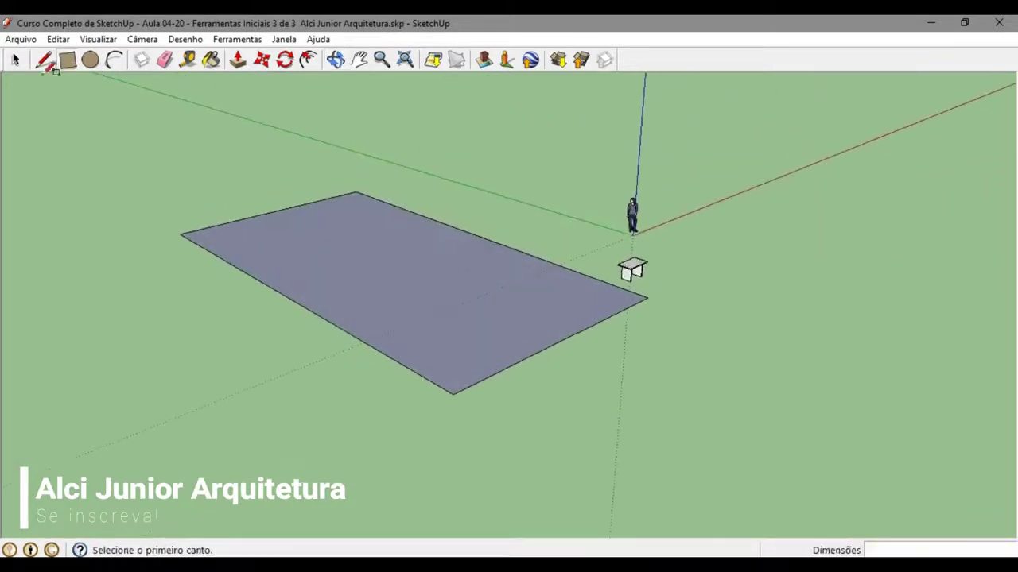
key("space")
Reverse the face of the large ground rectangle and clear the selection.
mouse_move(371, 238)
middle_mouse_down()
mouse_move(360, 299)
mouse_move(407, 279)
middle_mouse_up()
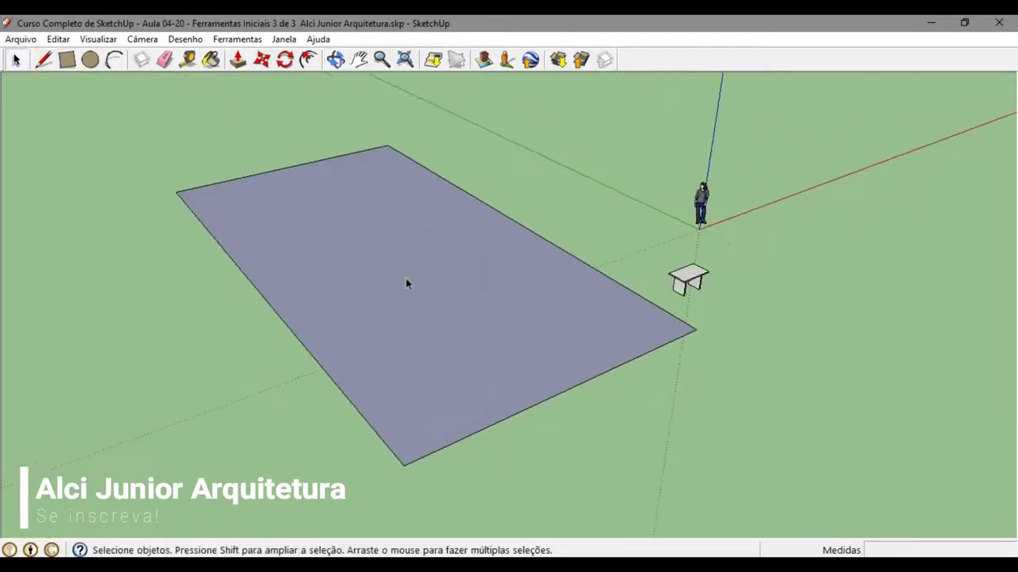
left_click(406, 279)
right_click(406, 279)
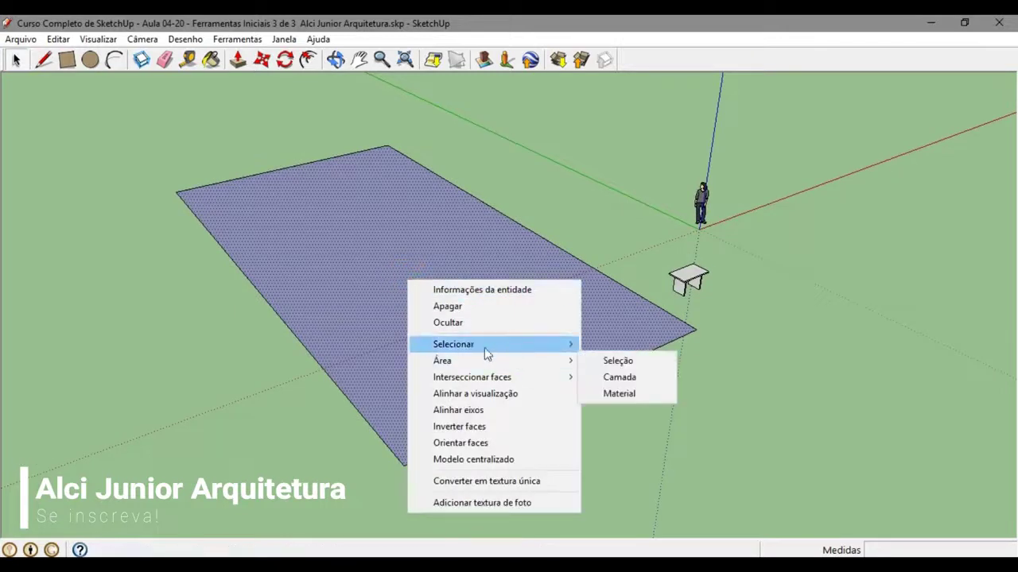
left_click(459, 426)
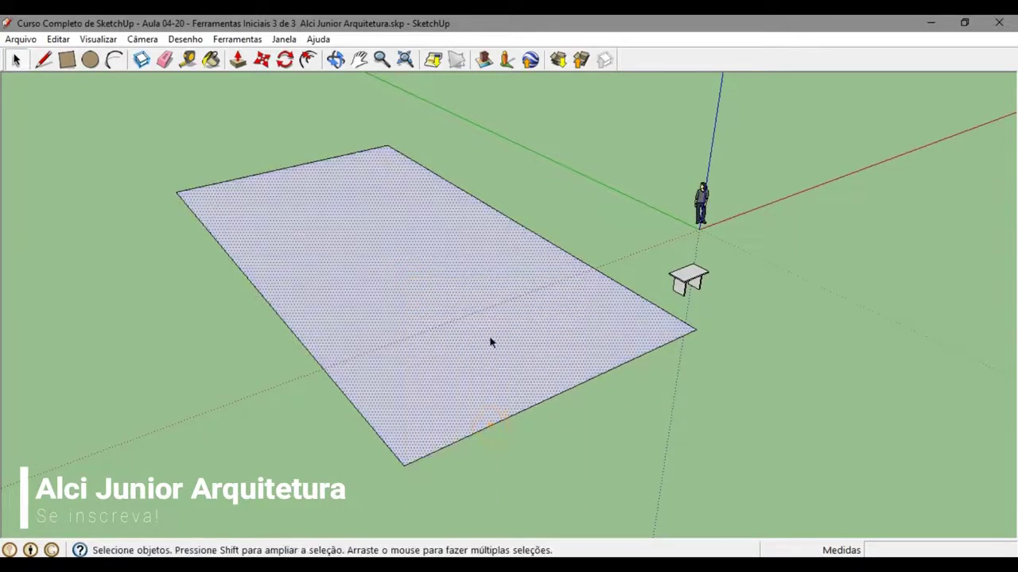
left_click(592, 208)
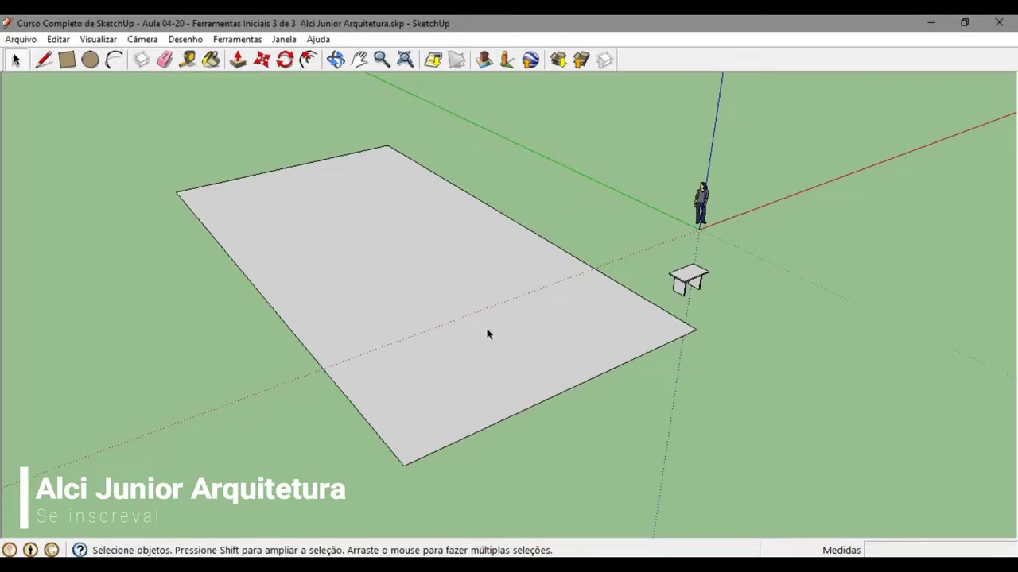
scroll(414, 360, "up", 2)
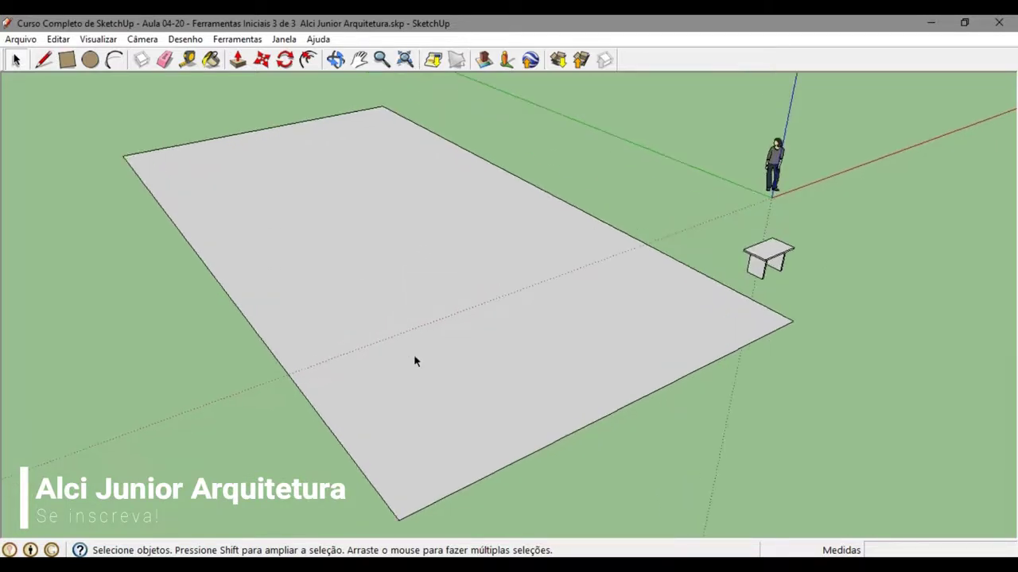
Place a guide 0.15 m inside the large rectangle's long edge farthest from the table with the Tape Measure tool.
left_click(188, 61)
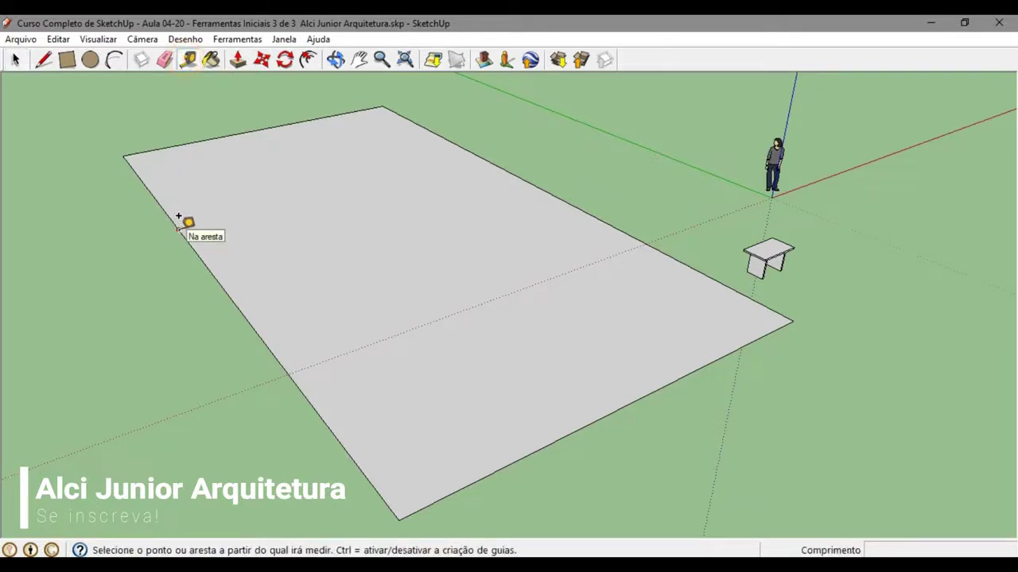
left_click(240, 294)
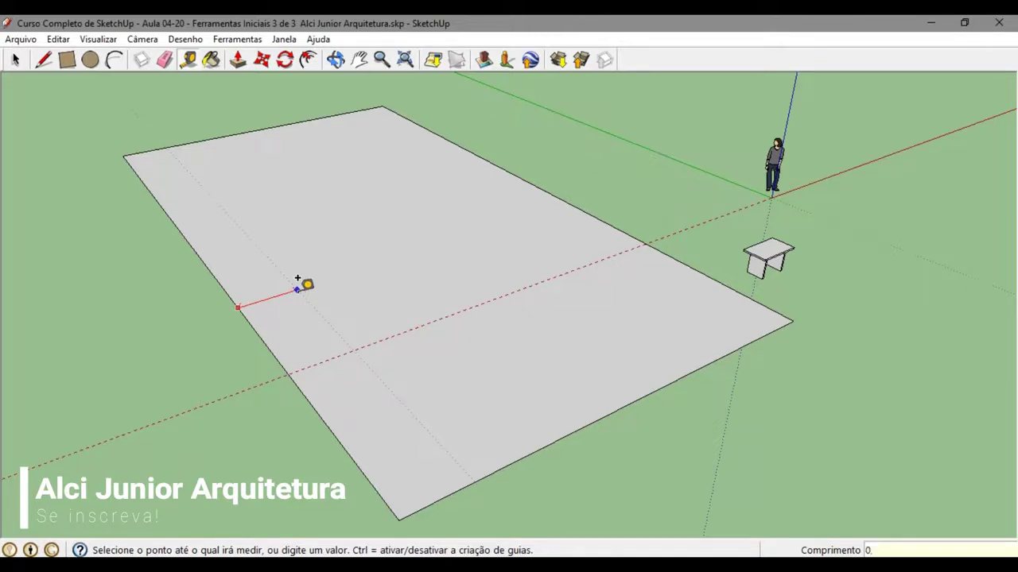
key("Return")
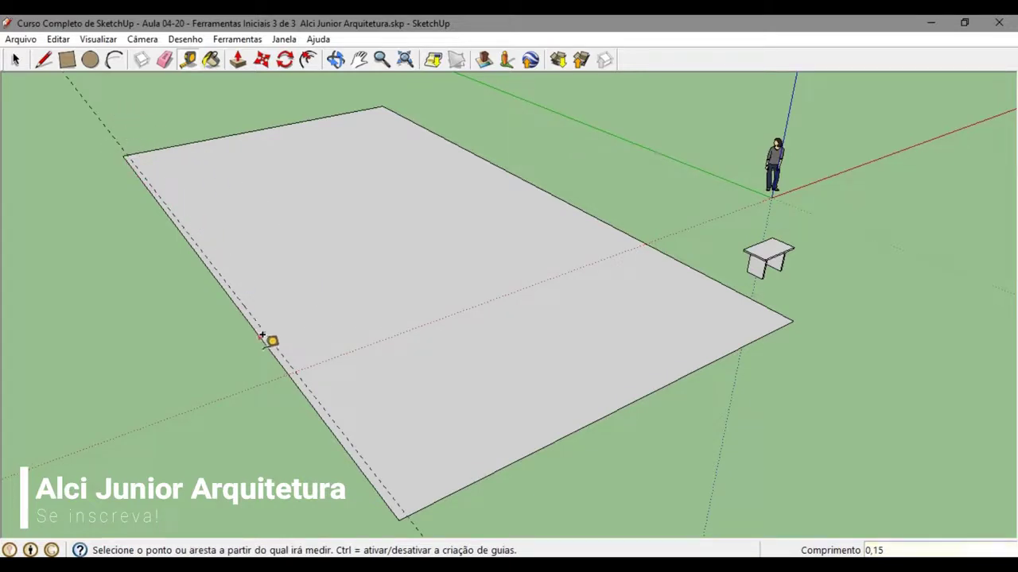
scroll(350, 418, "up", 5)
scroll(273, 370, "down", 2)
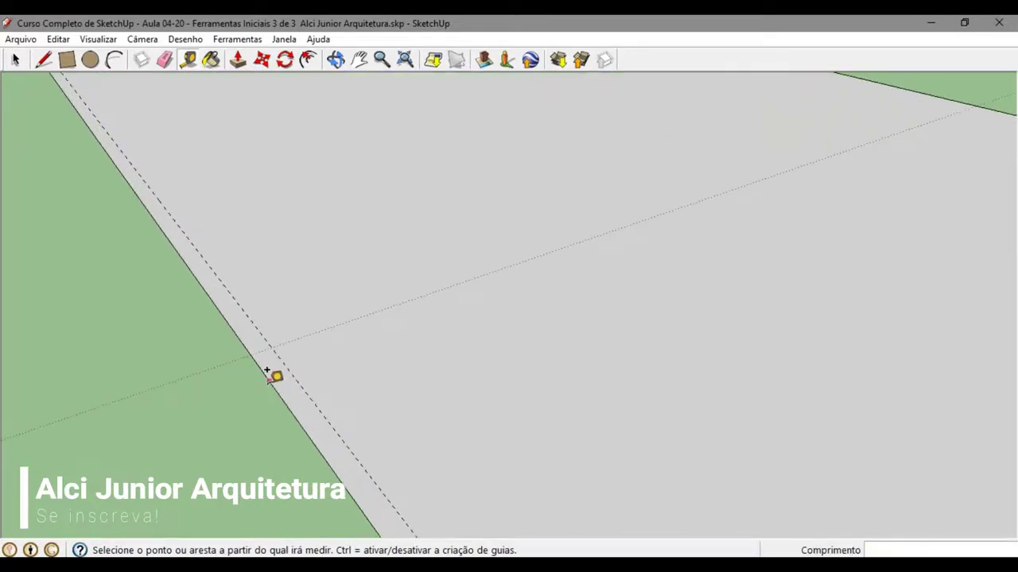
scroll(269, 374, "down", 3)
scroll(273, 371, "down", 4)
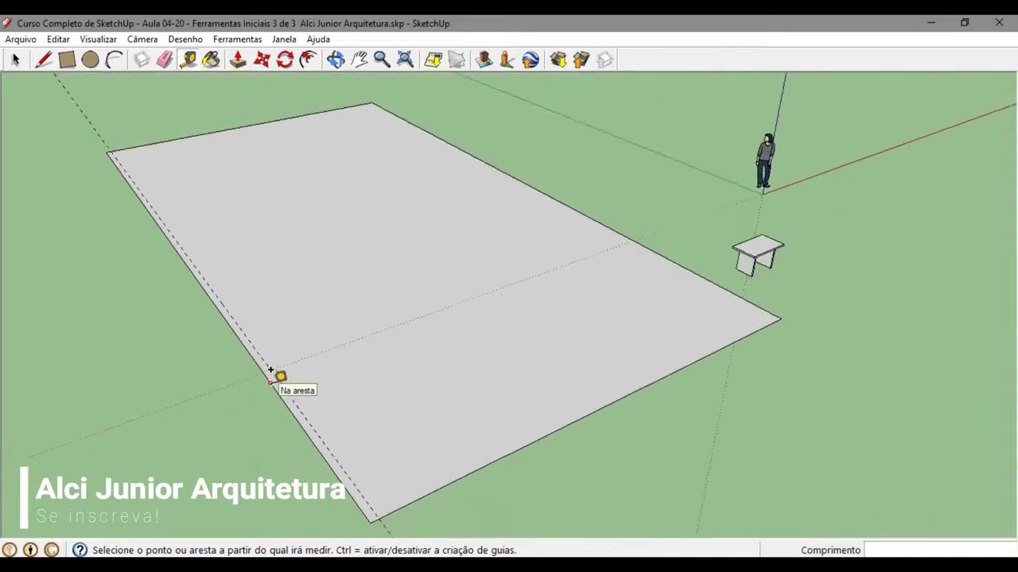
Place guides 0.15 m inside the rectangle's other three edges: the far short edge, the long edge facing the table and the near short edge.
left_click(168, 140)
type("0,15")
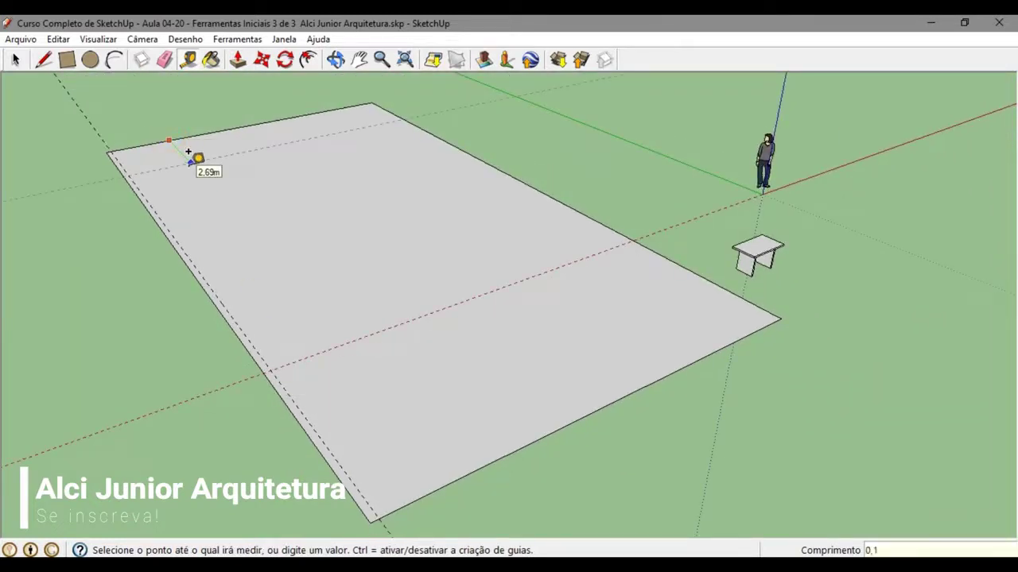
key("Return")
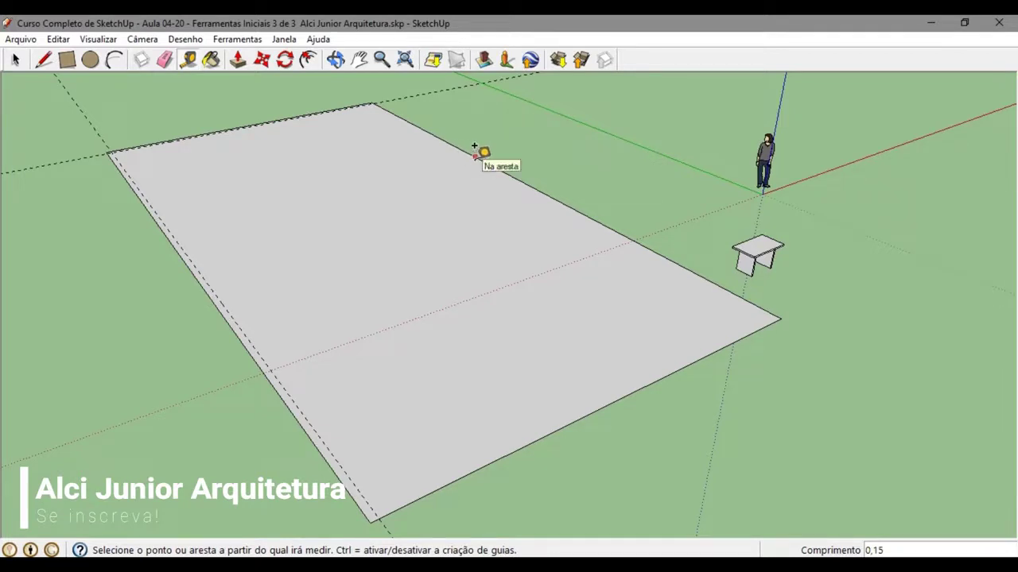
left_click(475, 148)
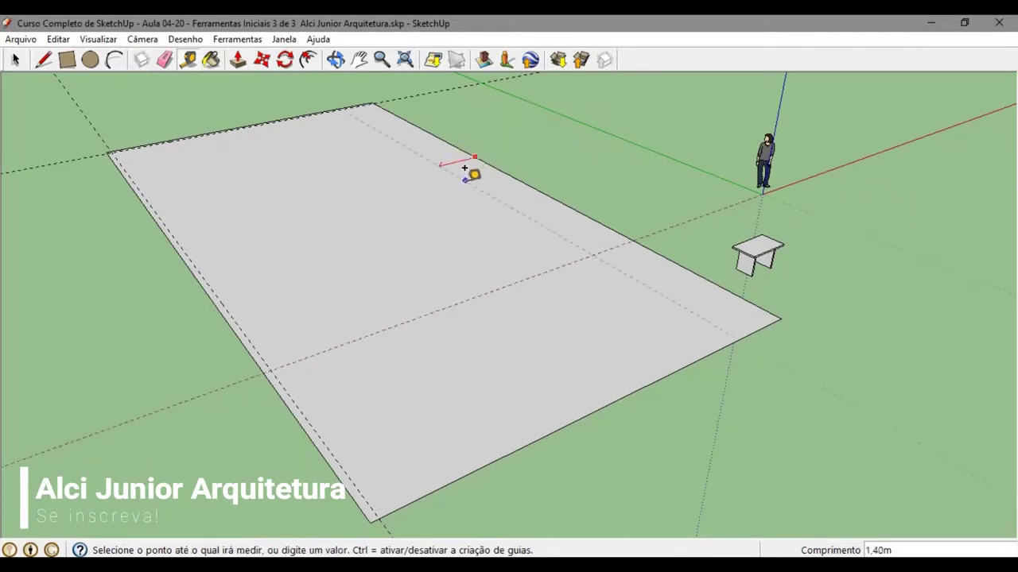
type("0,15")
key("Return")
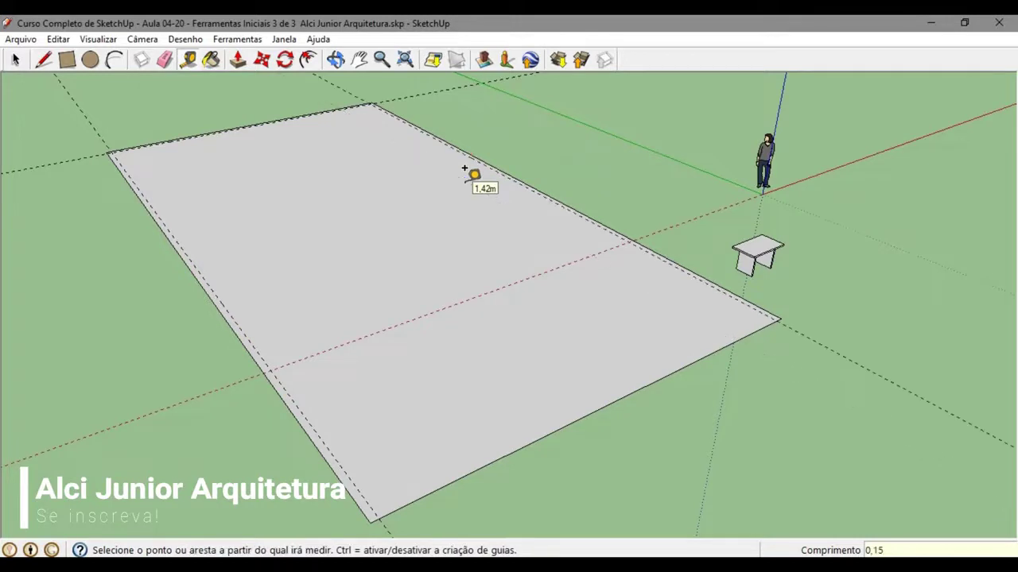
left_click(686, 351)
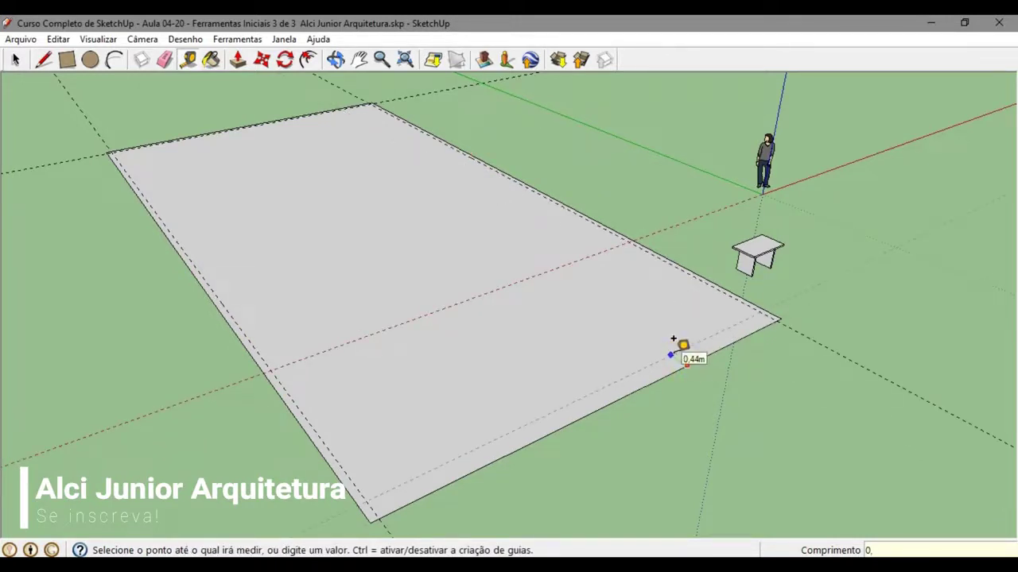
key("Escape")
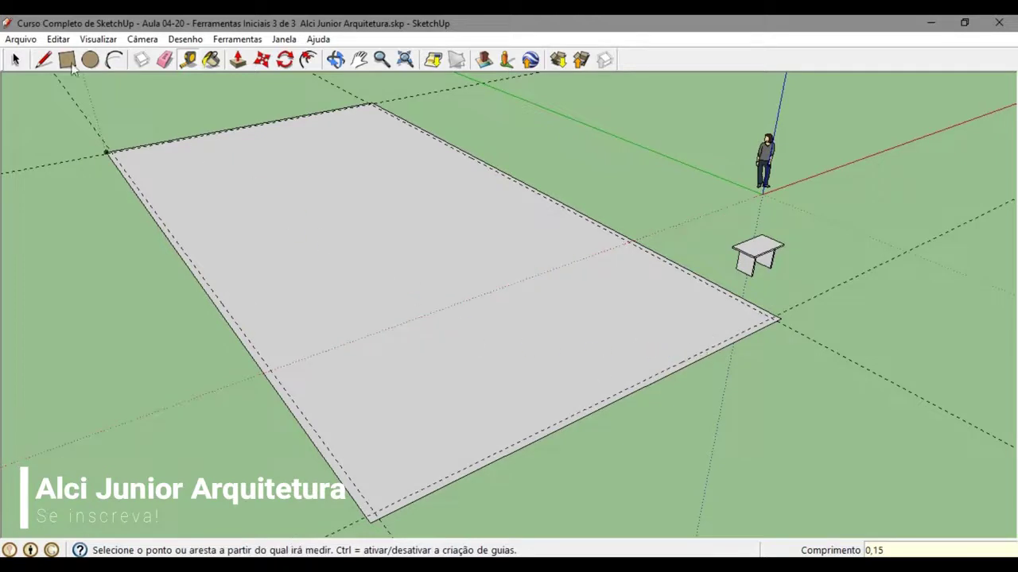
left_click(16, 59)
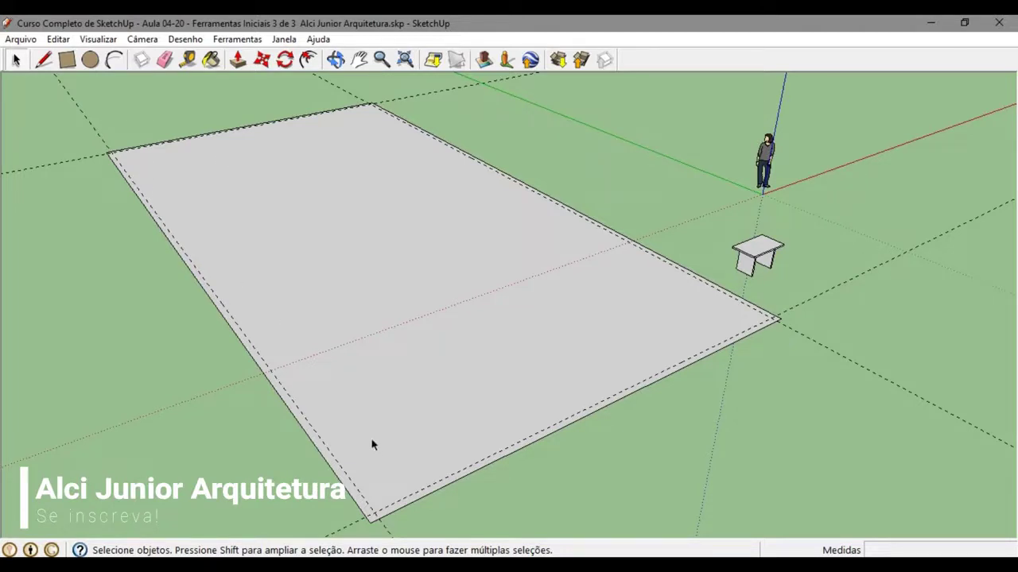
Draw lines over the guides along the near short edge and the long edge facing the table, ending at the far guide intersection.
left_click(44, 60)
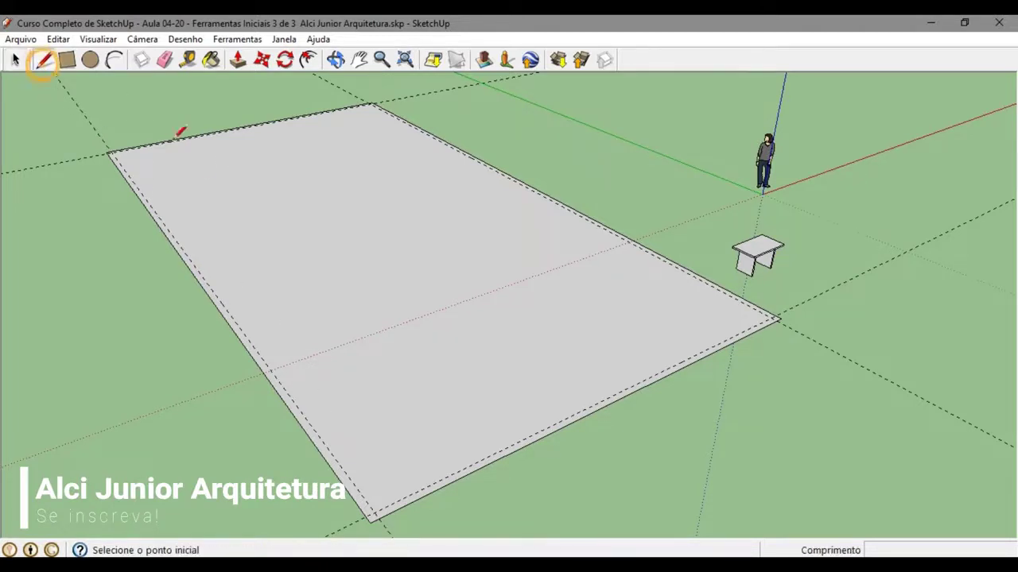
scroll(388, 504, "up", 2)
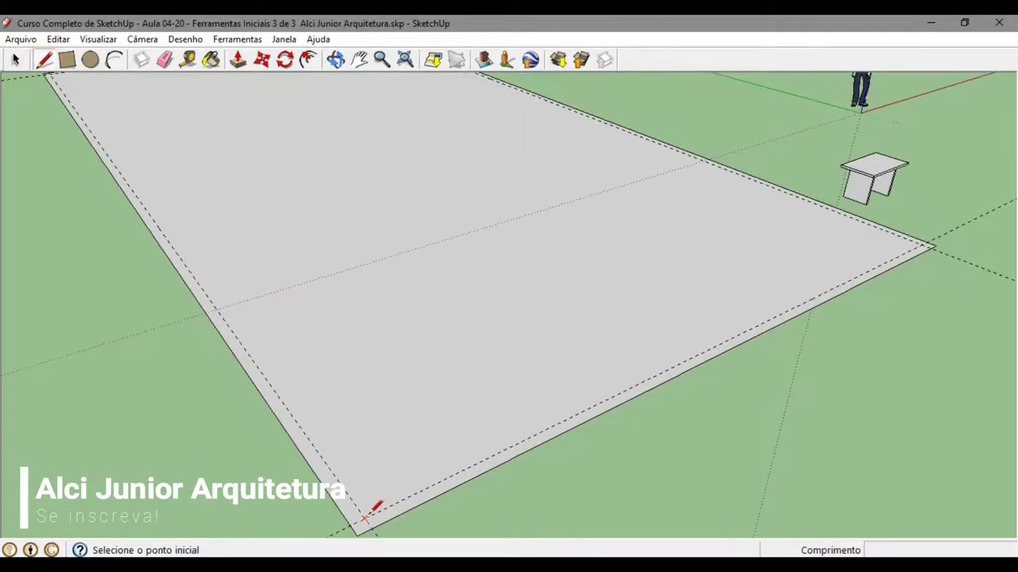
left_click(364, 519)
scroll(508, 386, "down", 1)
middle_click_drag(561, 357, 524, 408)
scroll(717, 404, "up", 1)
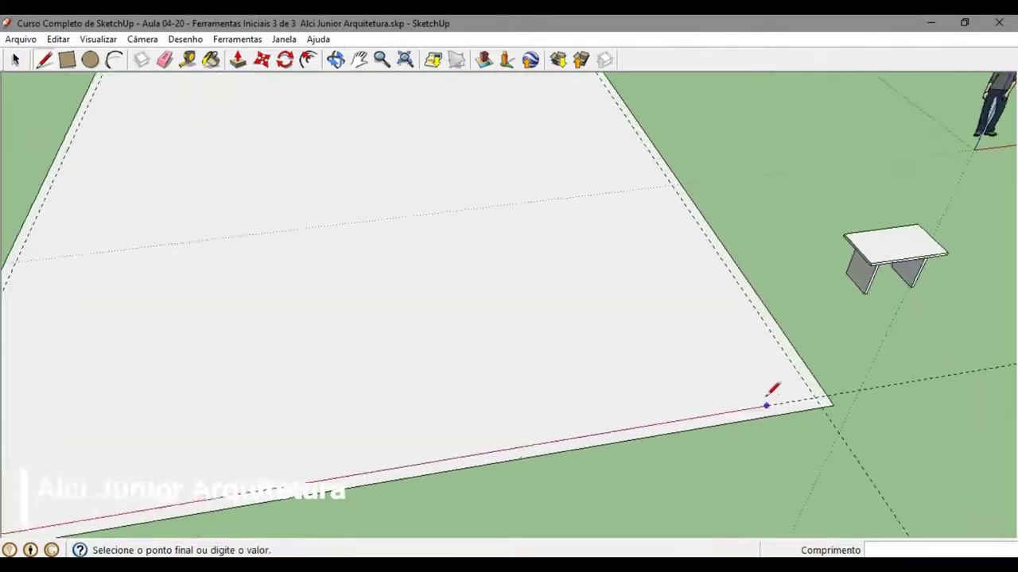
middle_click_drag(817, 390, 768, 485)
scroll(675, 334, "up", 5)
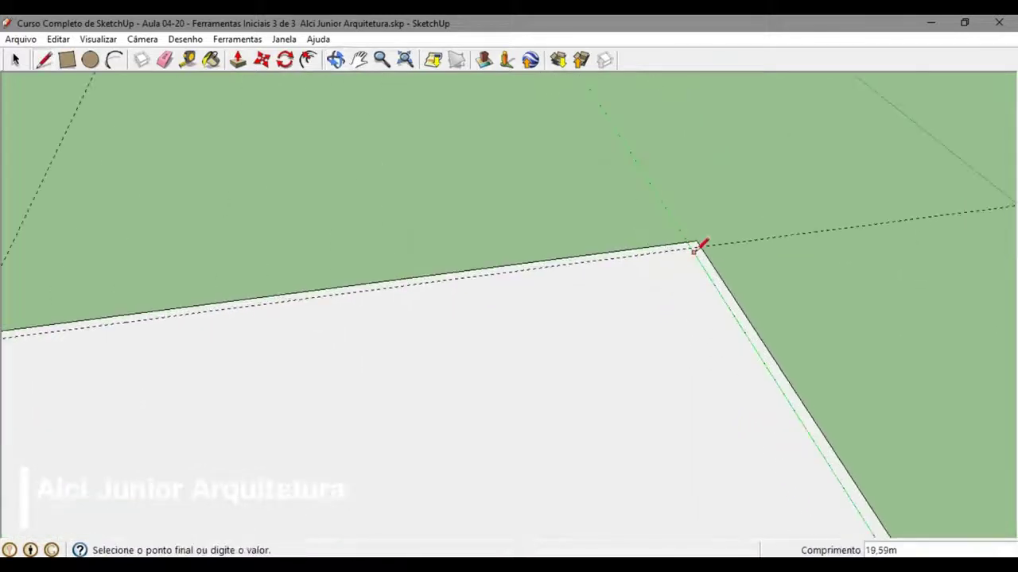
left_click(691, 247)
Continue the lines over the guides along the far short edge and the remaining long edge to close the inner rectangle.
scroll(689, 248, "down", 3)
middle_click_drag(529, 300, 652, 311, "shift")
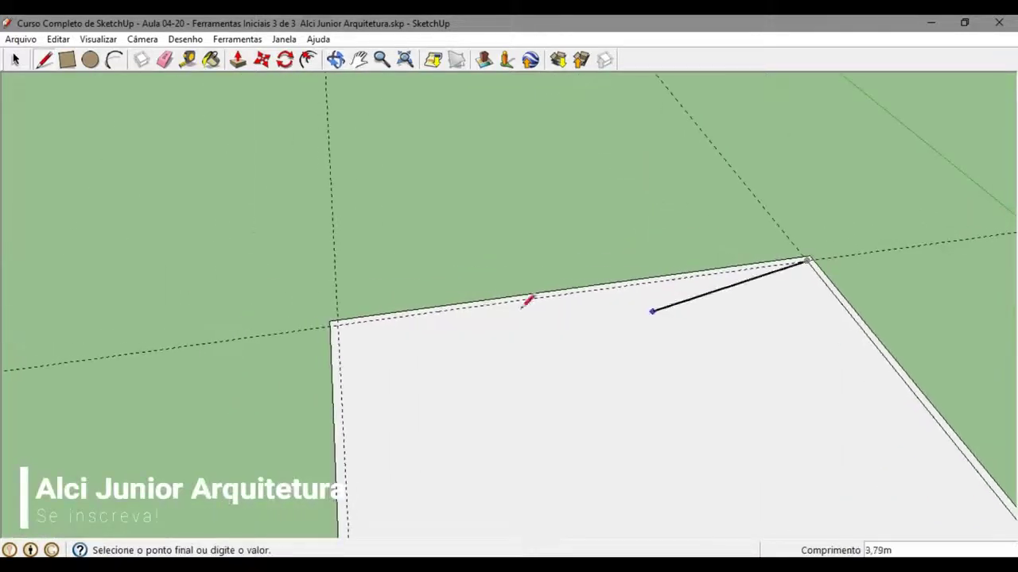
scroll(347, 326, "up", 4)
left_click(317, 312)
middle_click_drag(318, 313, 433, 89)
scroll(450, 137, "down", 2)
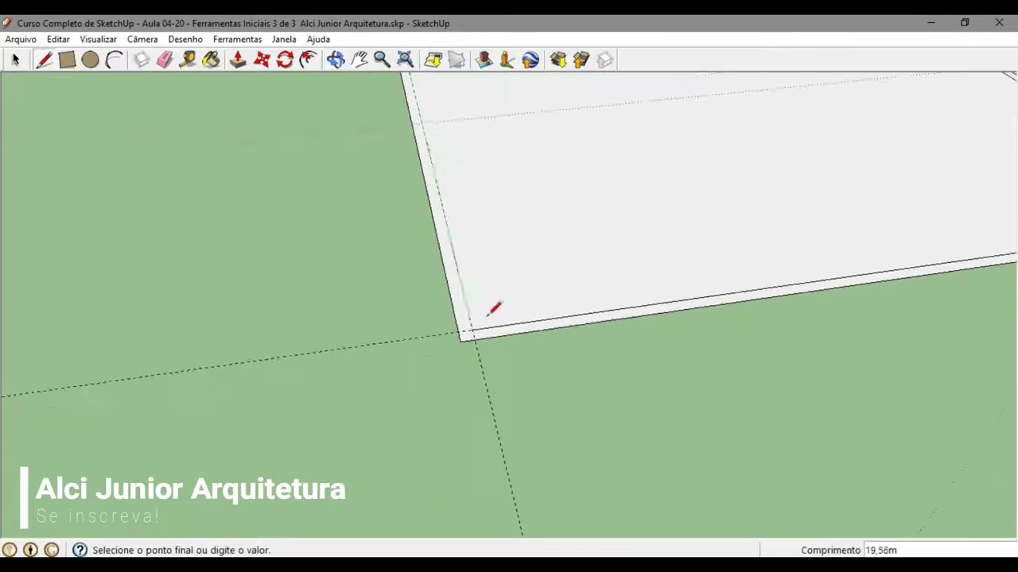
left_click(475, 326)
scroll(478, 314, "down", 1)
scroll(488, 256, "down", 3)
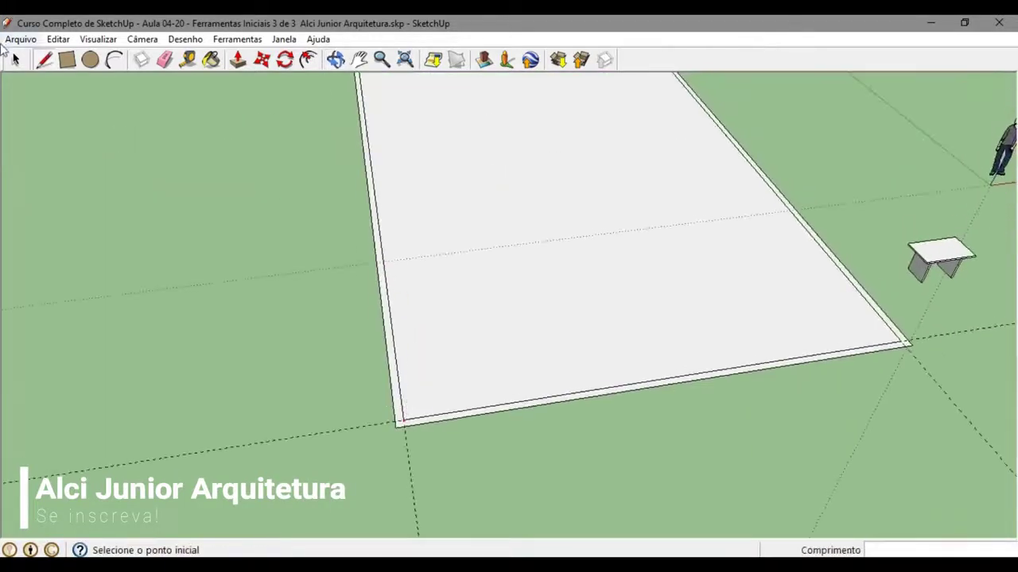
key("space")
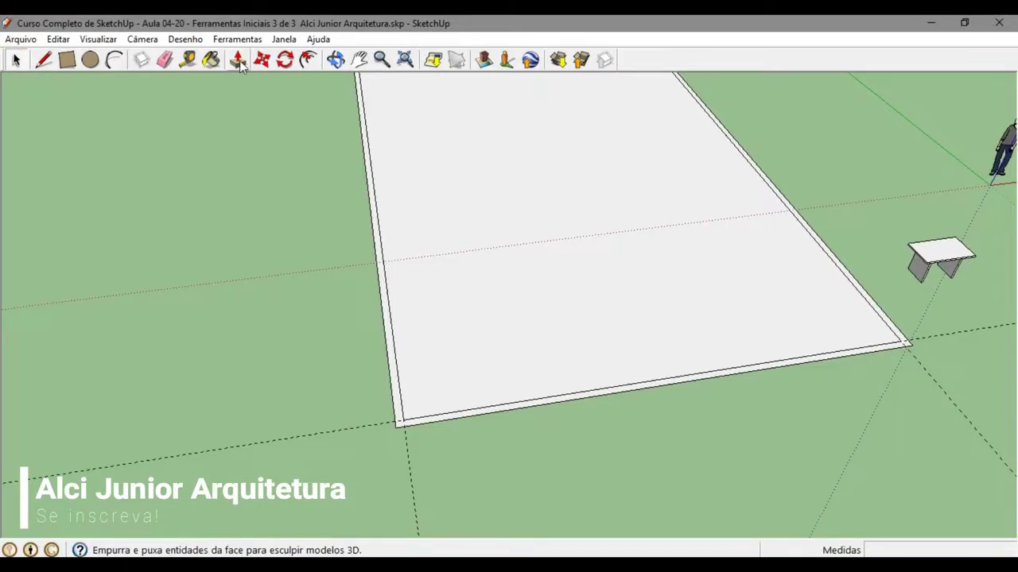
Try to raise the narrow border face about 3.70 m with Push/Pull to form perimeter walls.
left_click(237, 60)
middle_click_drag(434, 204, 354, 405)
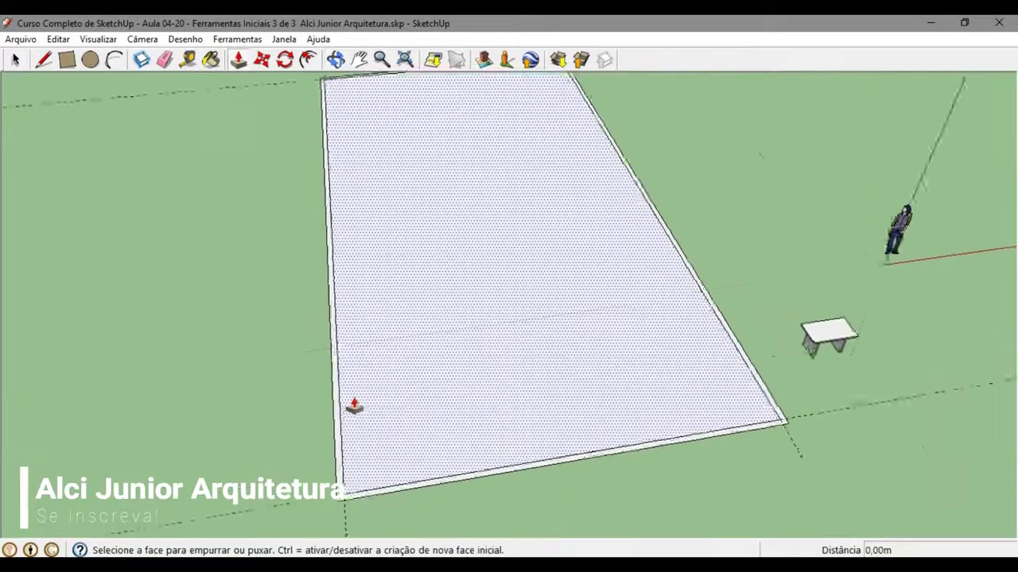
scroll(354, 405, "up", 3)
left_click(329, 414)
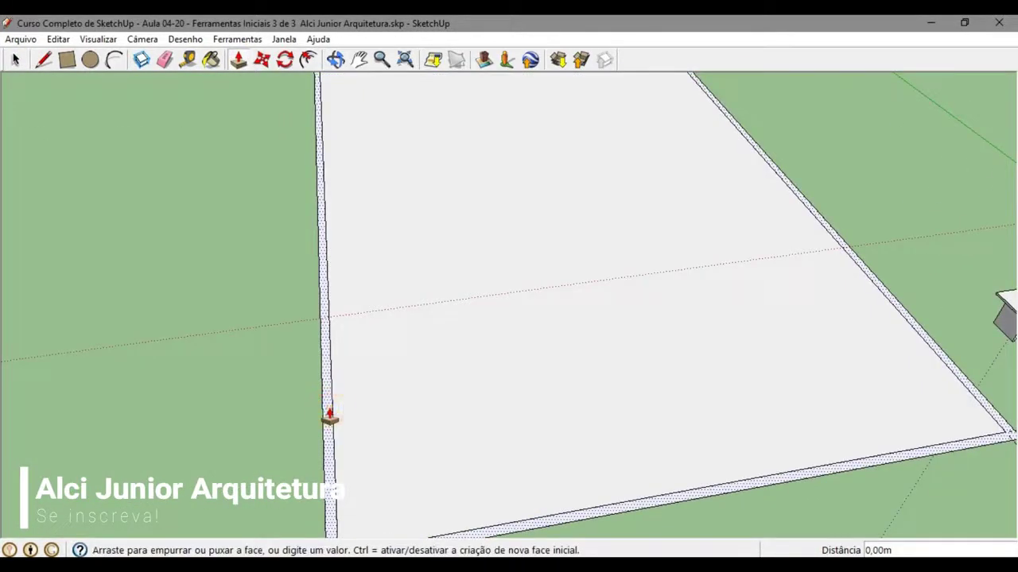
scroll(329, 414, "down", 5)
middle_click_drag(320, 341, 364, 202)
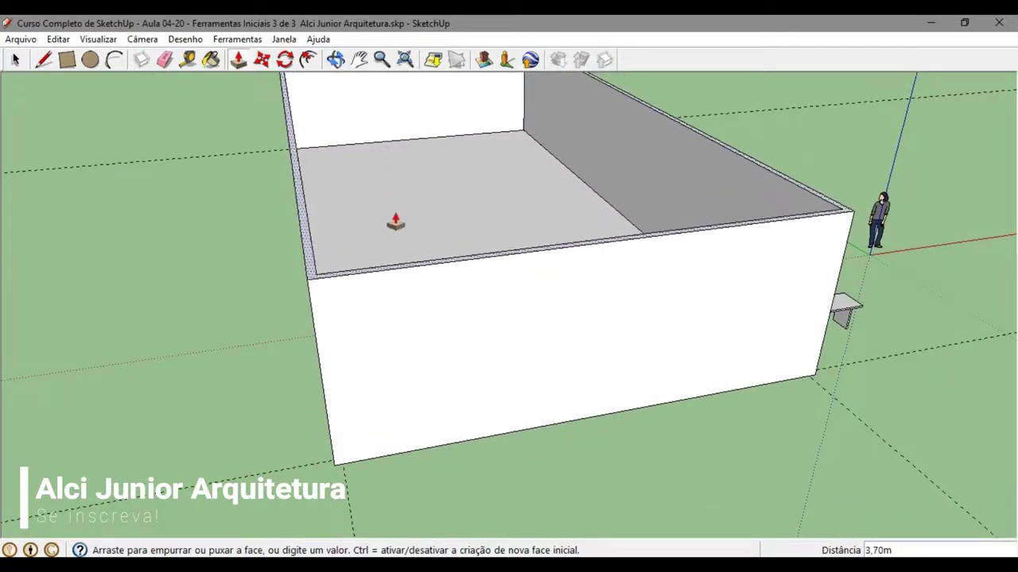
key("Escape")
key("space")
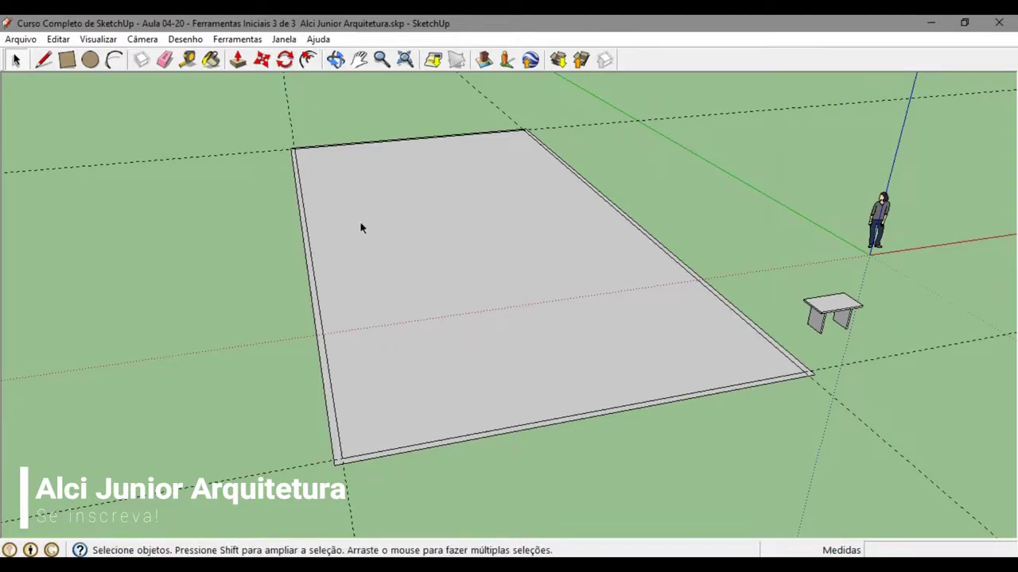
Undo the inner rectangle's lines and the guide along the near short edge.
key("ctrl+z")
key("ctrl+z")
key("ctrl+z")
key("ctrl+z")
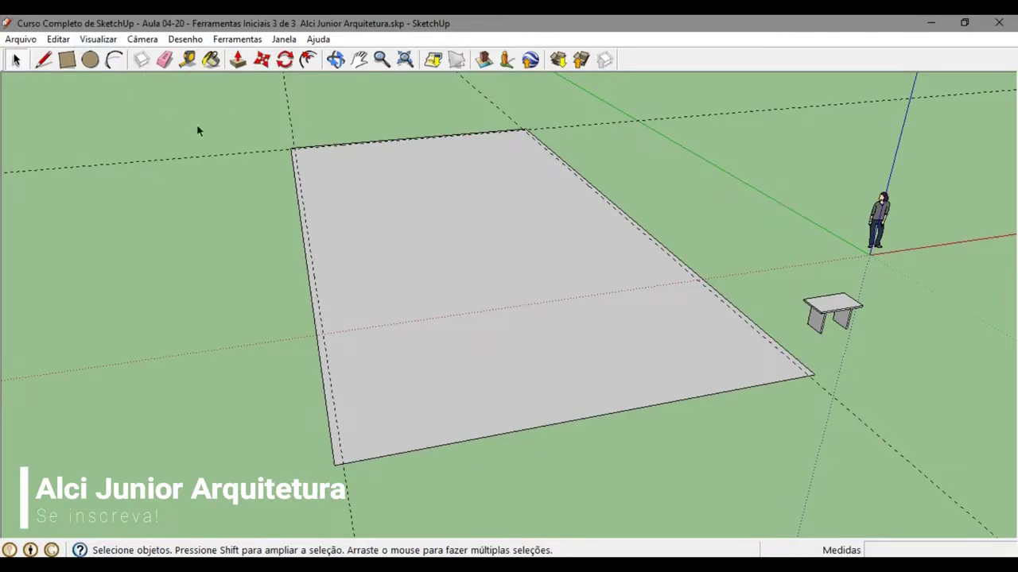
Show the Padrão toolbar and dock it on the same row, ahead of the Primeiros passos toolbar.
left_click(112, 44)
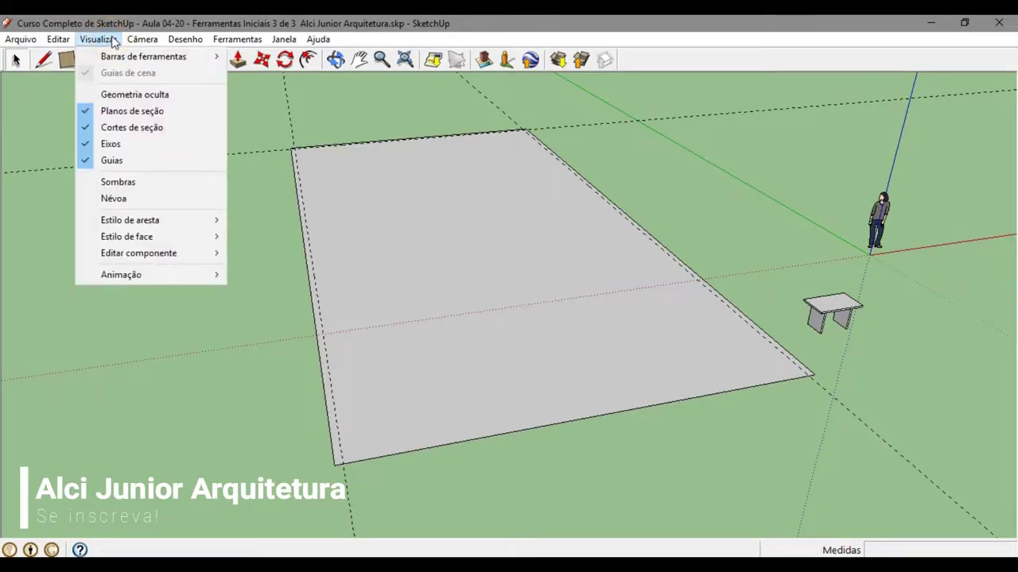
mouse_move(169, 58)
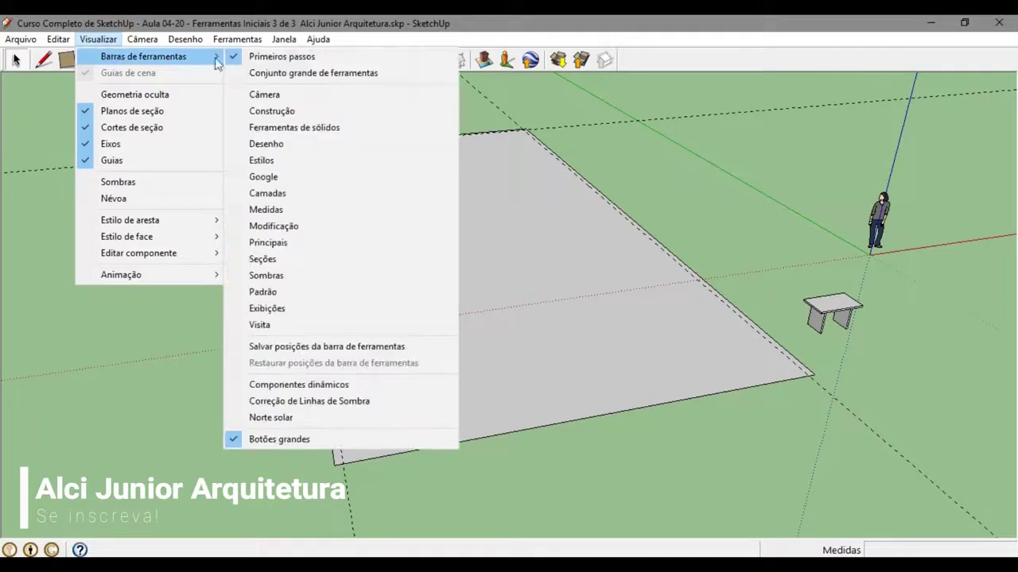
left_click(276, 292)
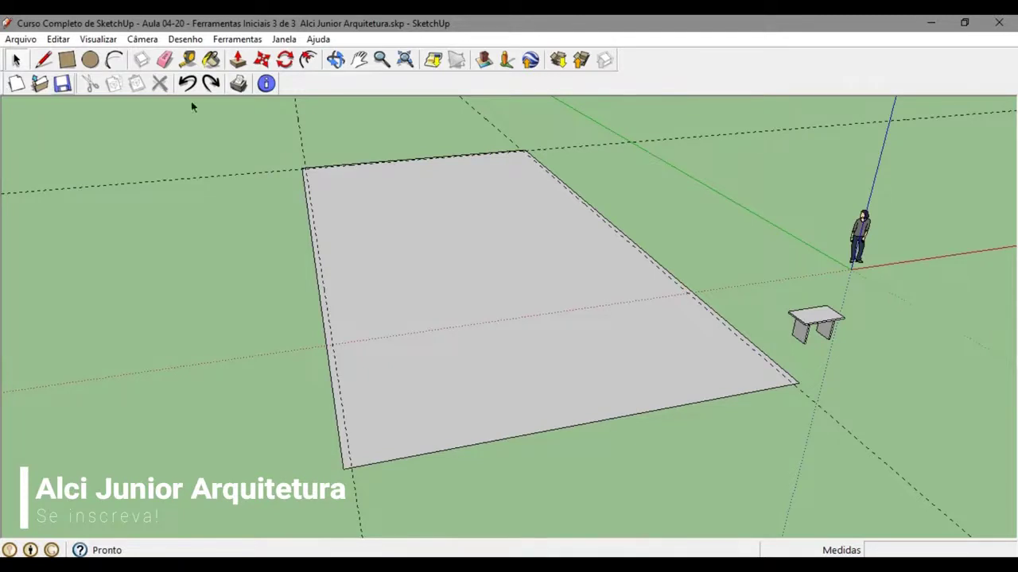
left_click_drag(4, 60, 352, 60)
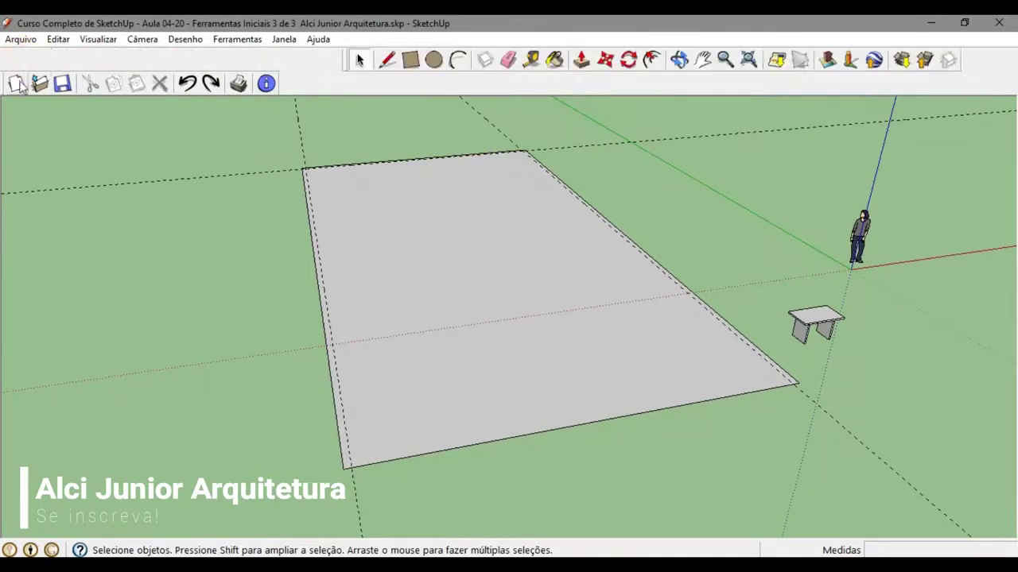
left_click_drag(8, 83, 6, 63)
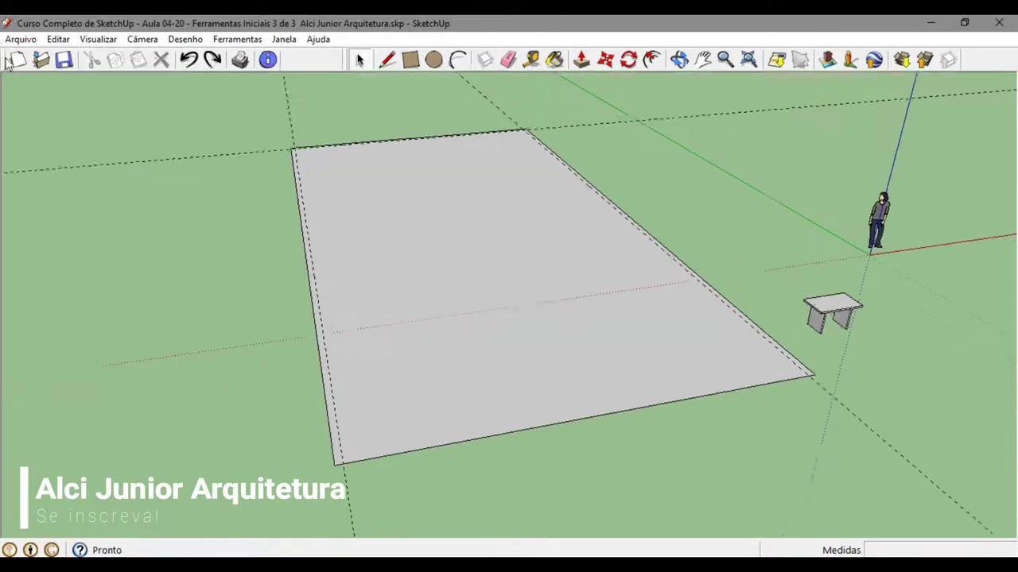
left_click_drag(352, 63, 290, 64)
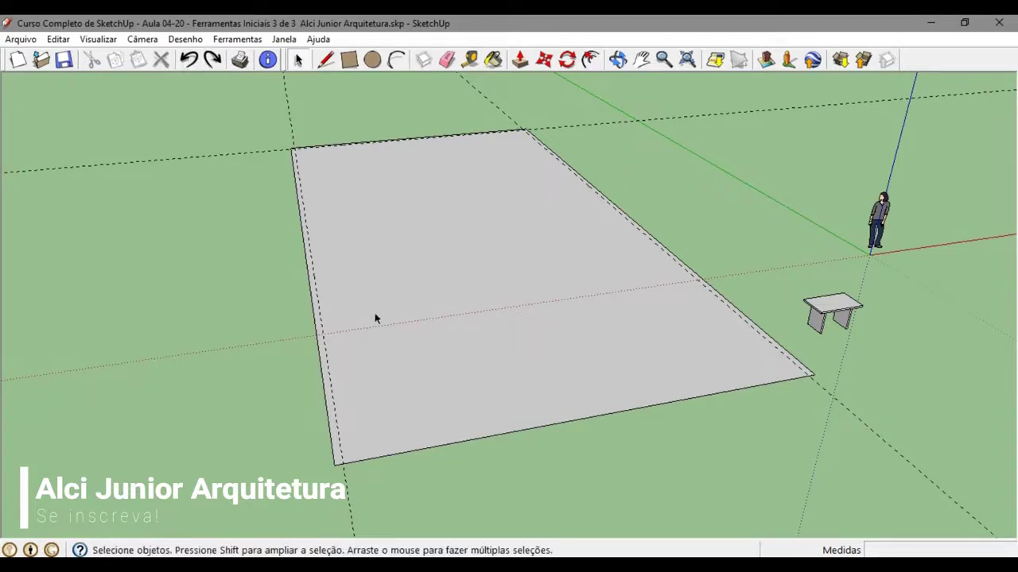
Undo two more guides, and redo all the undone guides and the inner rectangle's lines.
left_click(190, 62)
left_click(190, 62)
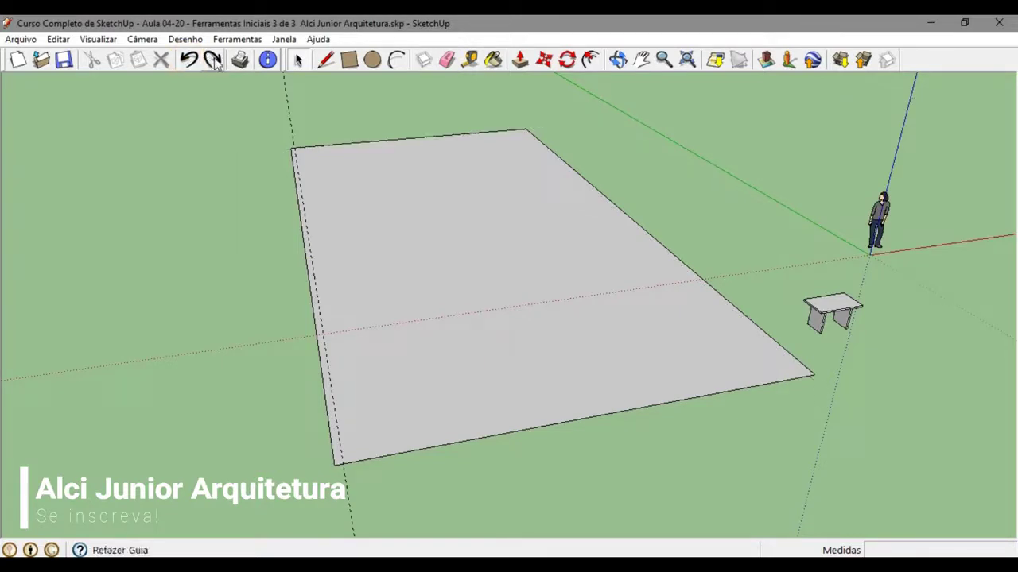
left_click(213, 62)
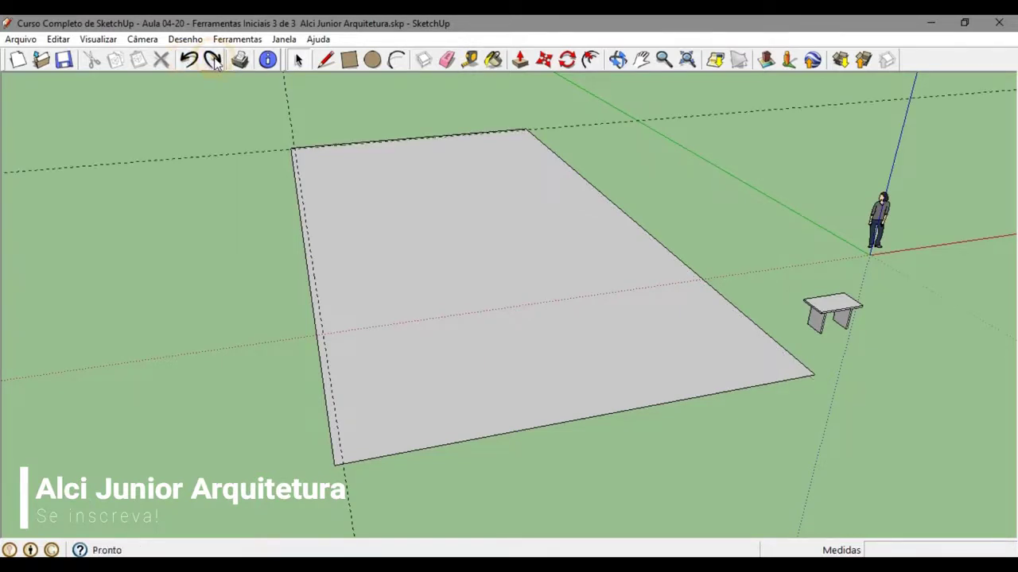
left_click(213, 62)
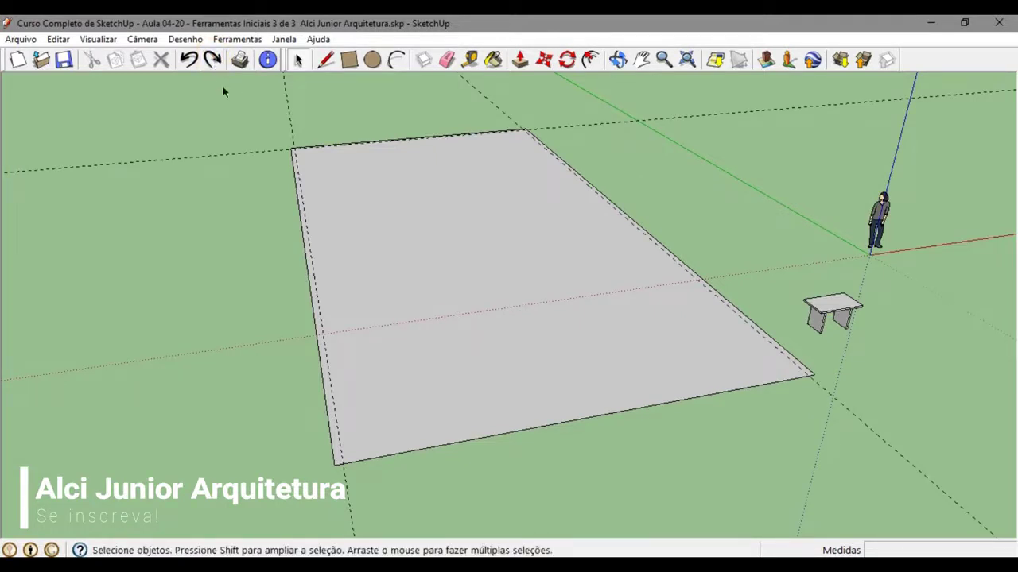
key("ctrl+y")
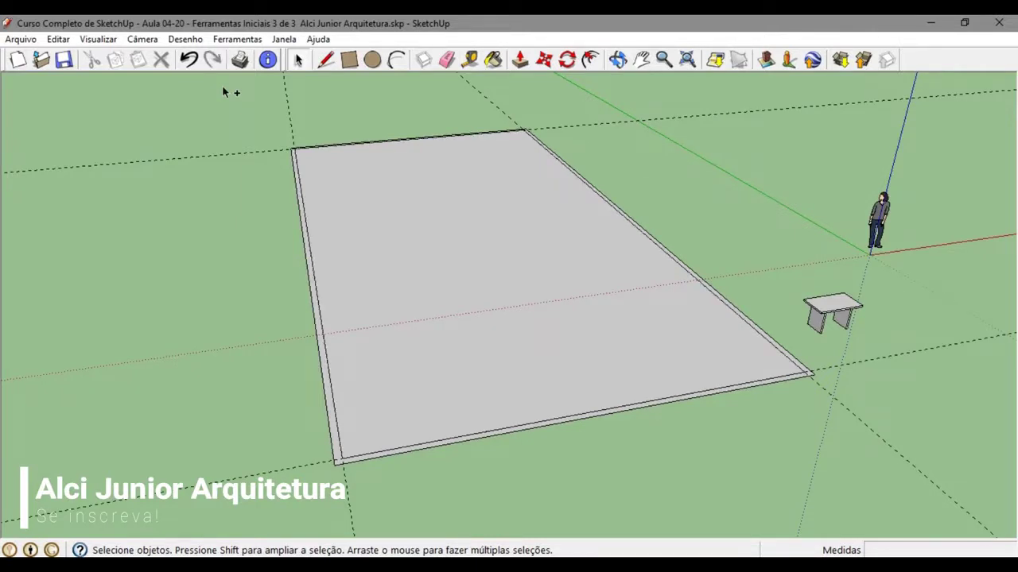
Undo the inner rectangle's lines and all the guides along the large rectangle's edges.
key("ctrl+z")
left_click(217, 60)
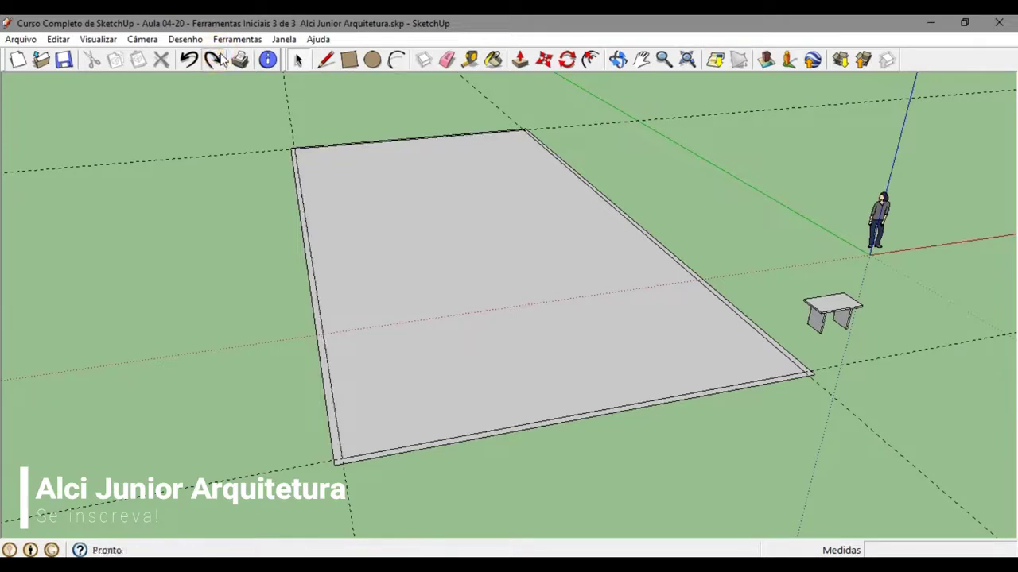
left_click(189, 59)
left_click(188, 58)
left_click(187, 58)
left_click(187, 58)
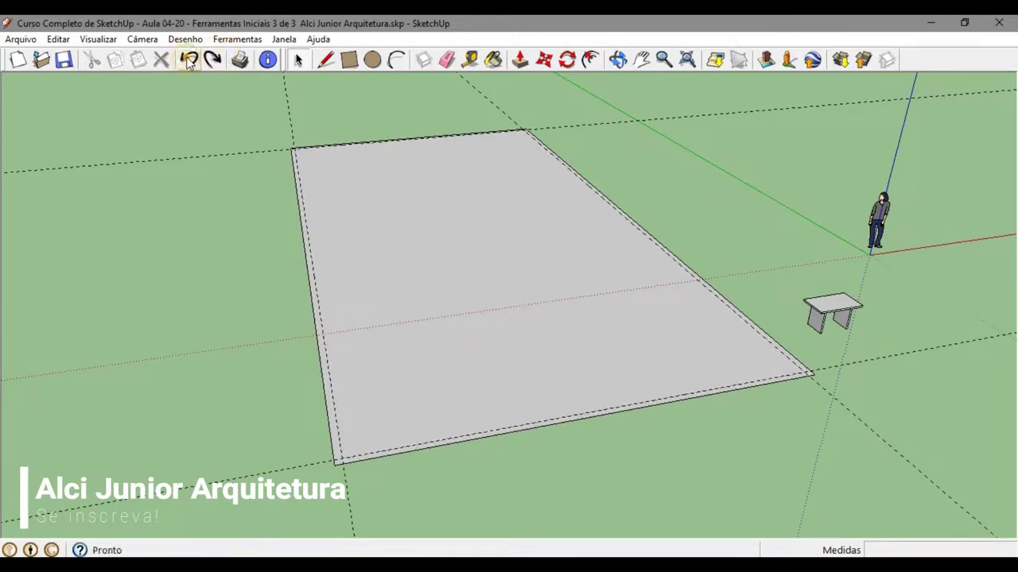
left_click(189, 60)
left_click(189, 60)
left_click(188, 60)
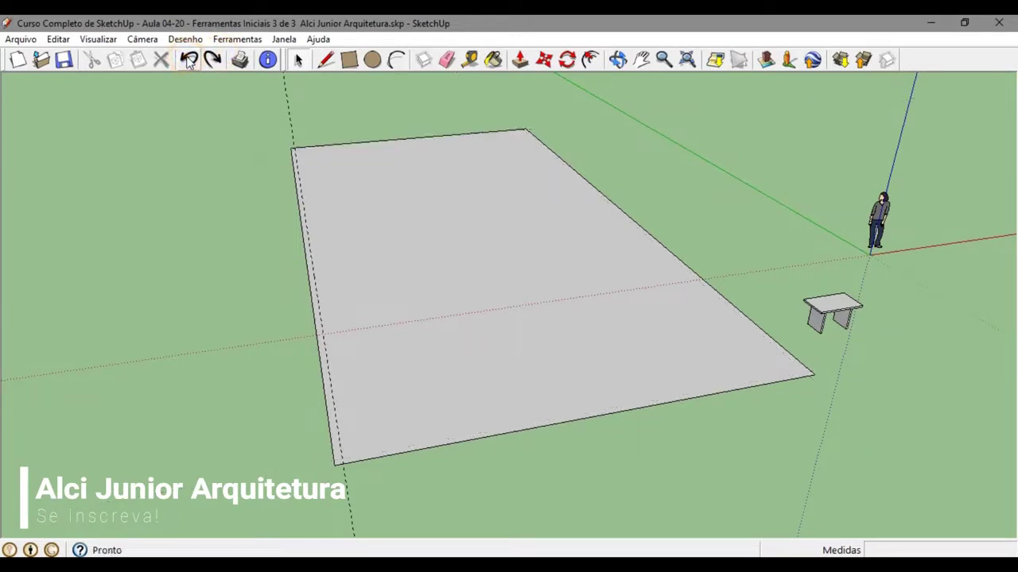
left_click(188, 62)
Offset the large rectangle's edges inward by 0.15 m to mark the wall thickness.
middle_click_drag(516, 230, 522, 271)
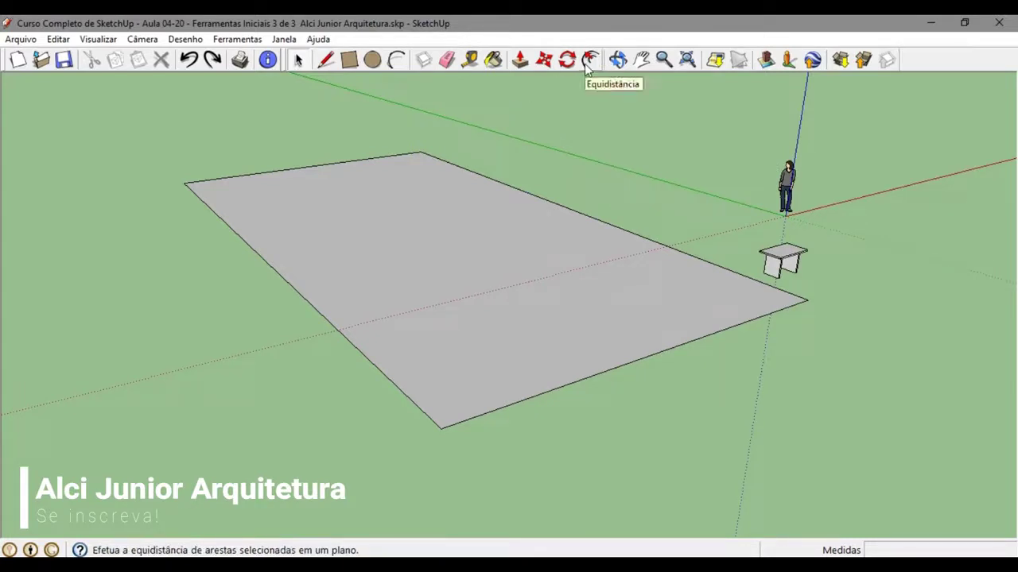
middle_click_drag(527, 228, 453, 320)
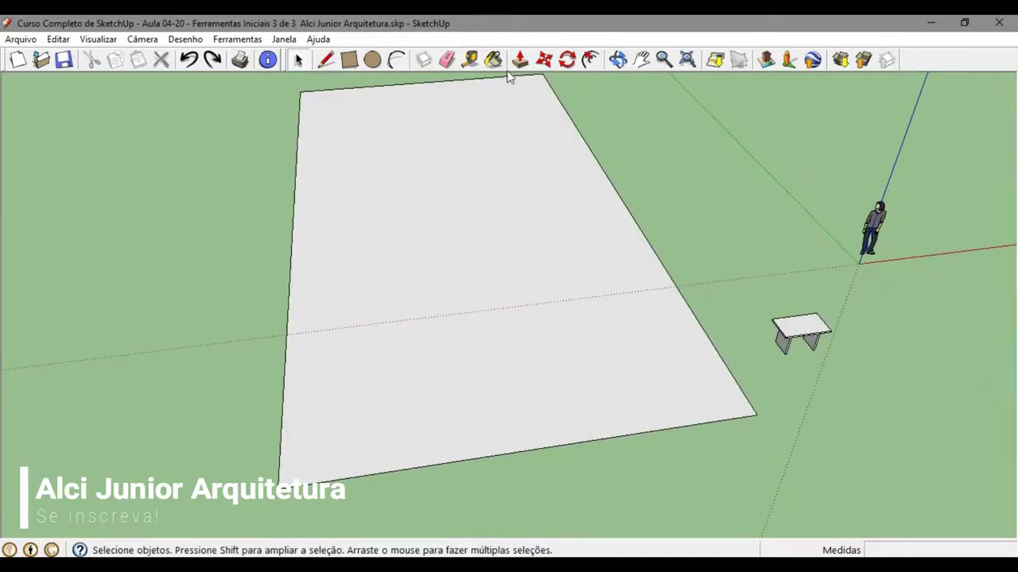
left_click(590, 61)
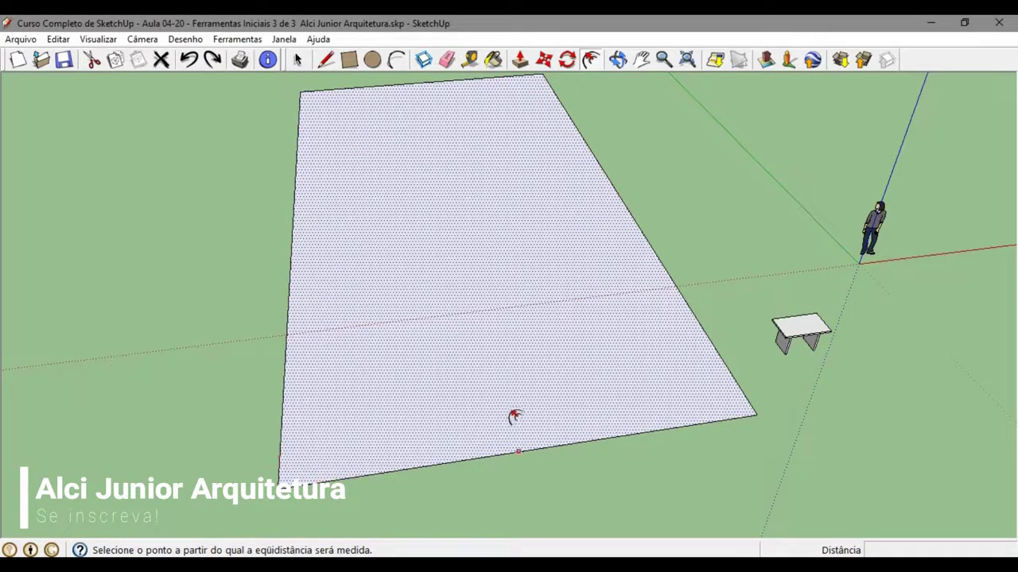
left_click(566, 447)
key("Escape")
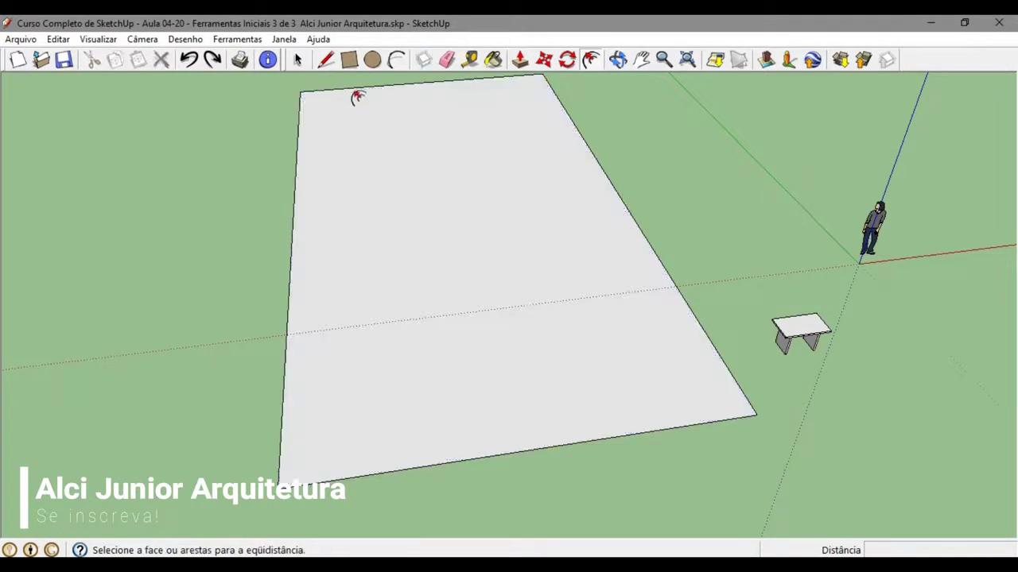
left_click(385, 93)
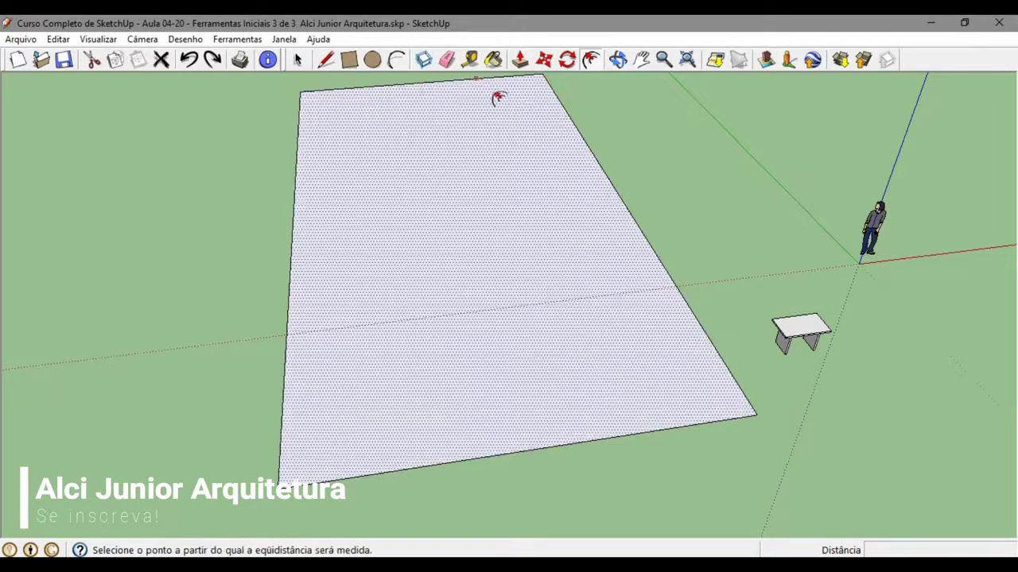
left_click(564, 150)
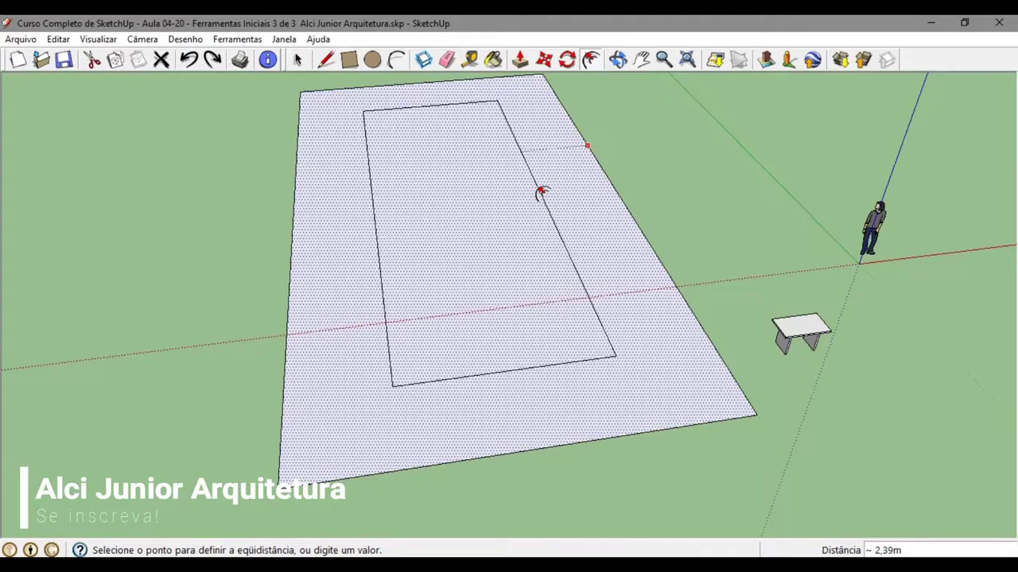
type("0,15")
key("Return")
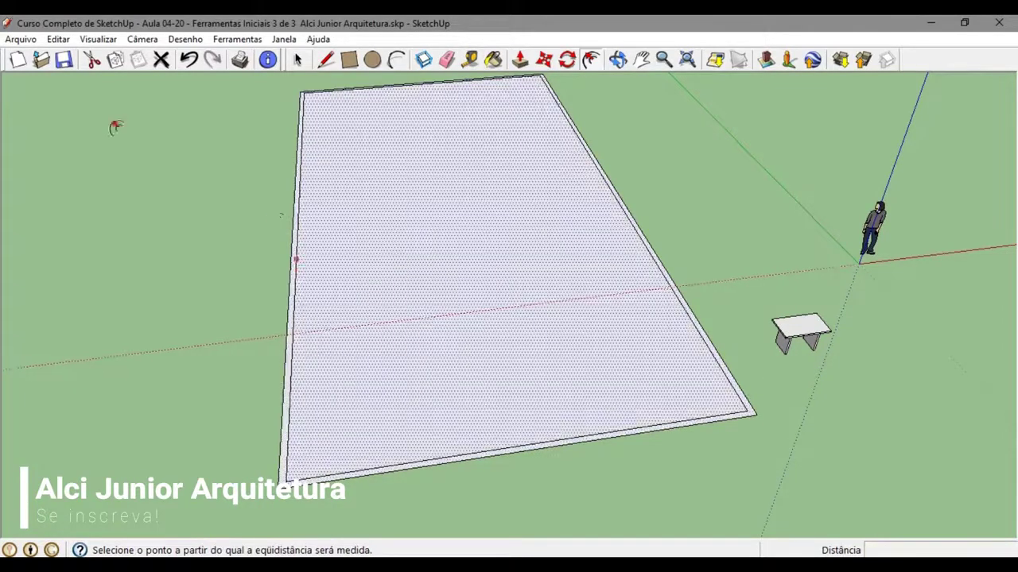
Raise the narrow border face 2 m with Push/Pull to form the perimeter walls.
left_click(325, 60)
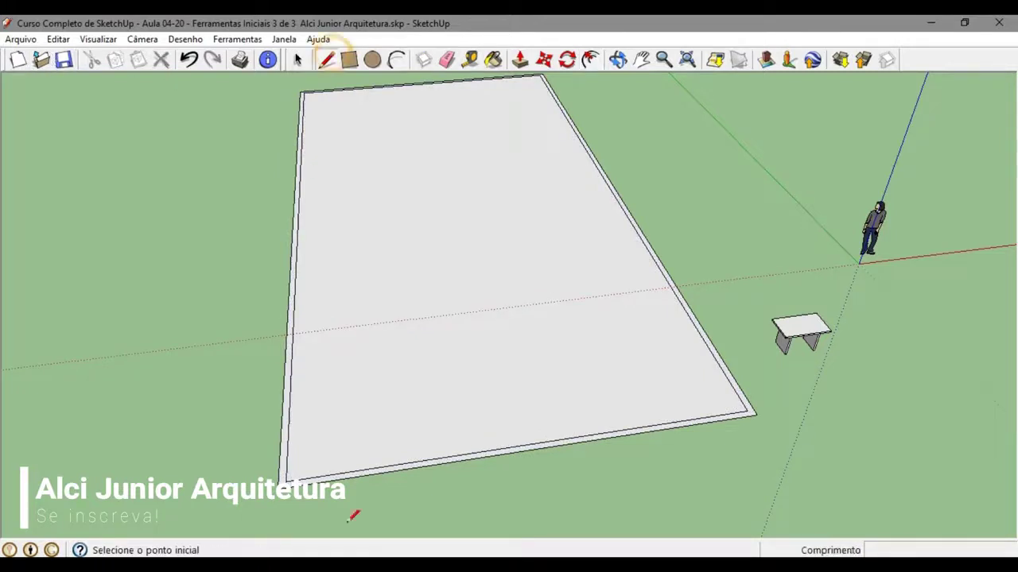
left_click(520, 60)
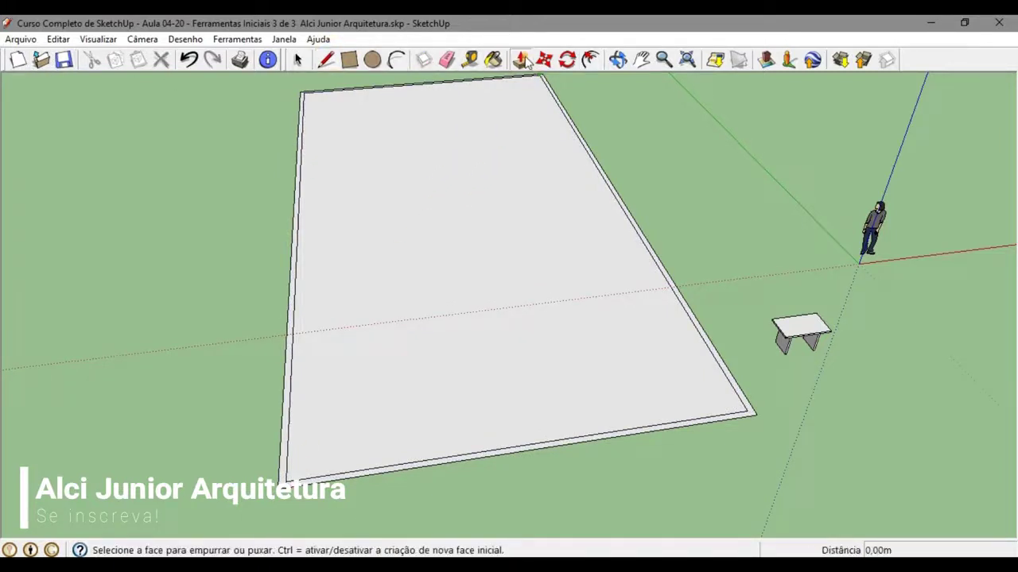
left_click(291, 286)
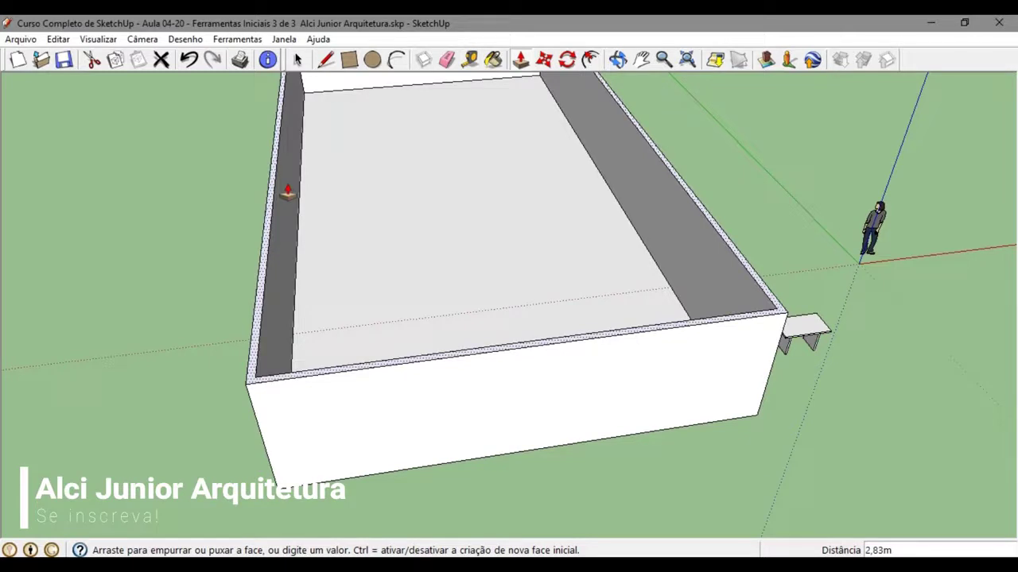
type("2")
key("Return")
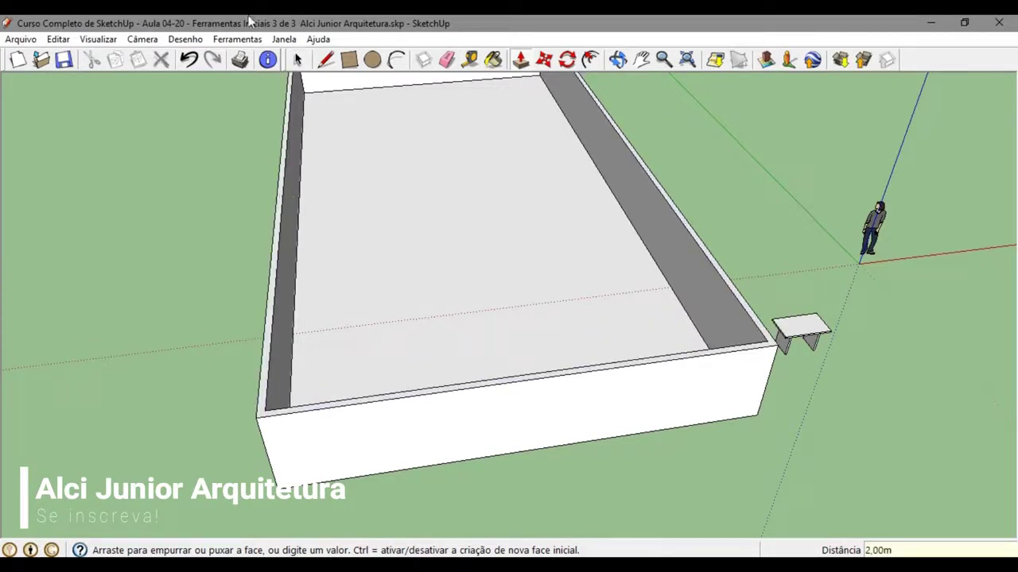
Examine the walled enclosure, the table and the human figure from several angles and distances.
scroll(342, 249, "down", 3)
middle_click_drag(342, 249, 612, 187)
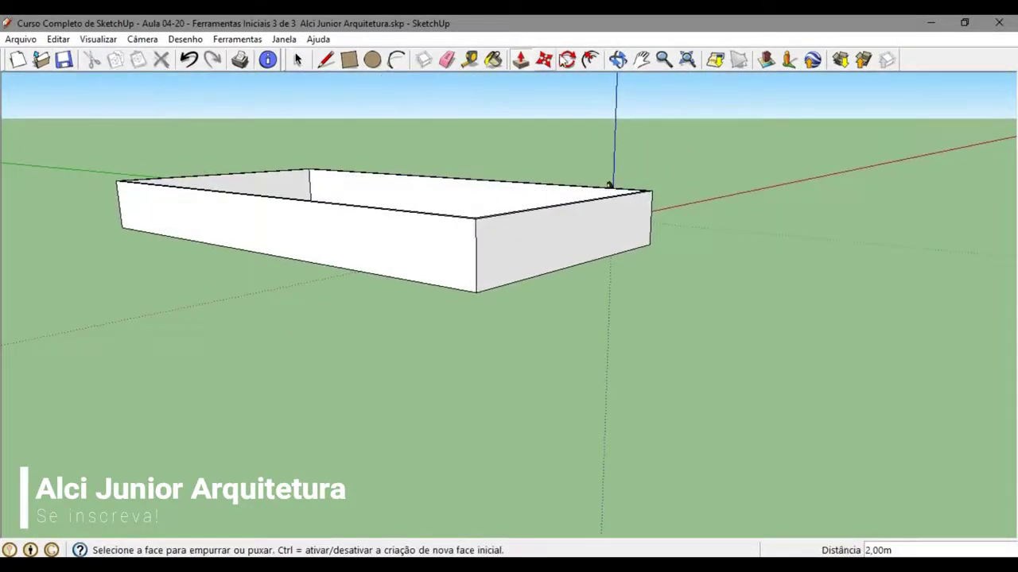
middle_click_drag(559, 94, 342, 164)
left_click(302, 63)
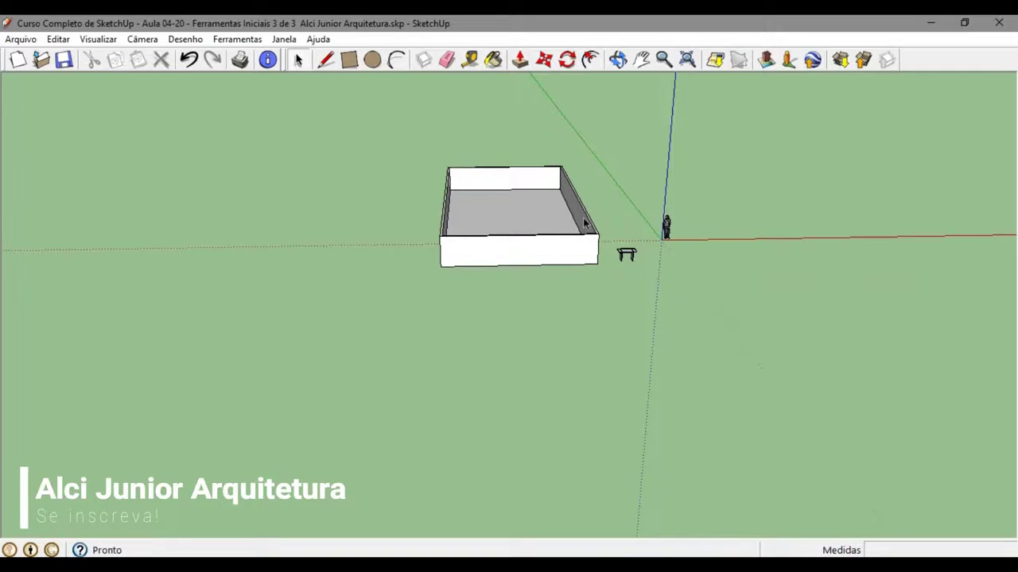
scroll(585, 223, "up", 3)
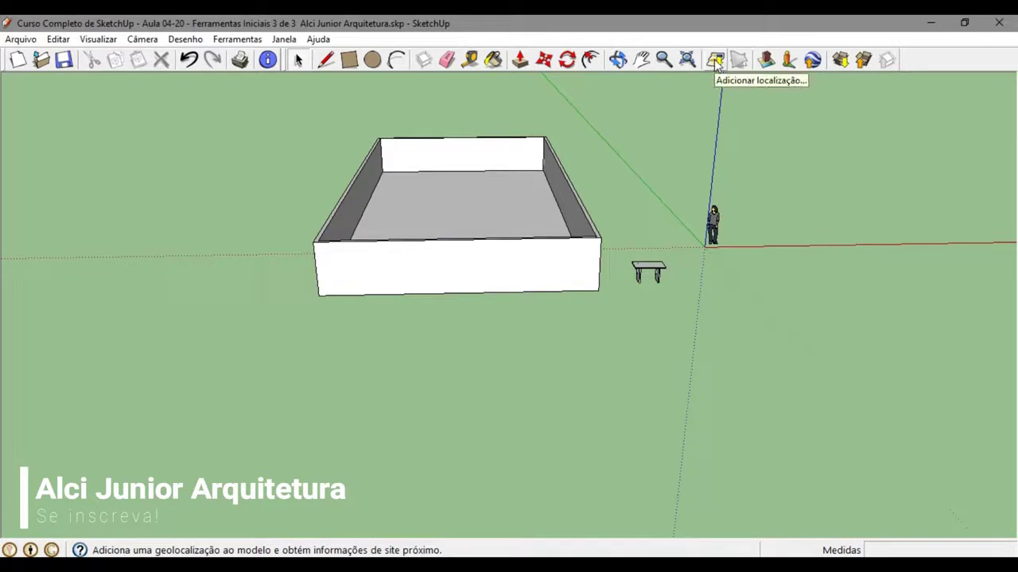
scroll(580, 300, "down", 2)
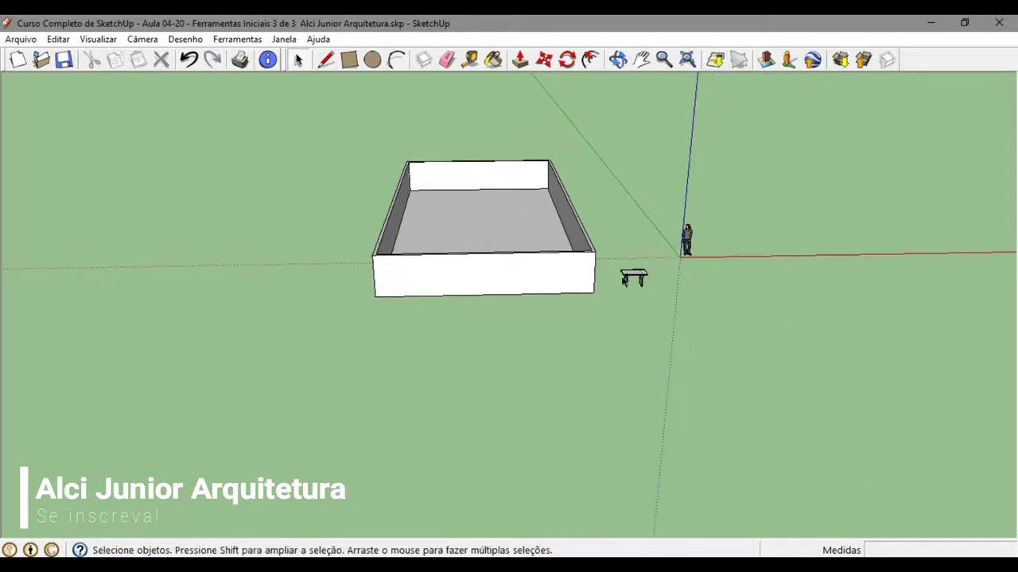
scroll(645, 280, "up", 4)
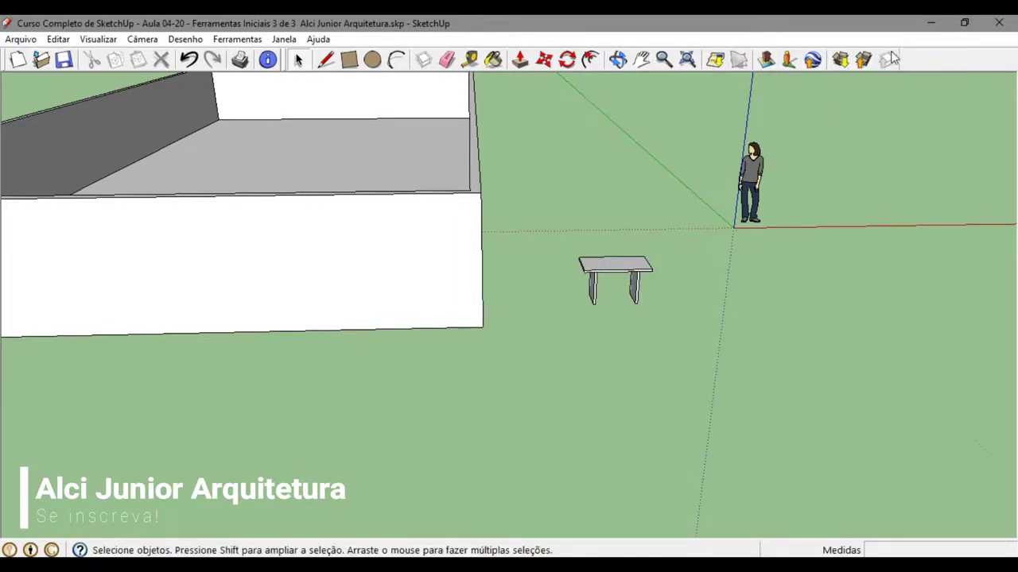
scroll(764, 198, "down", 2)
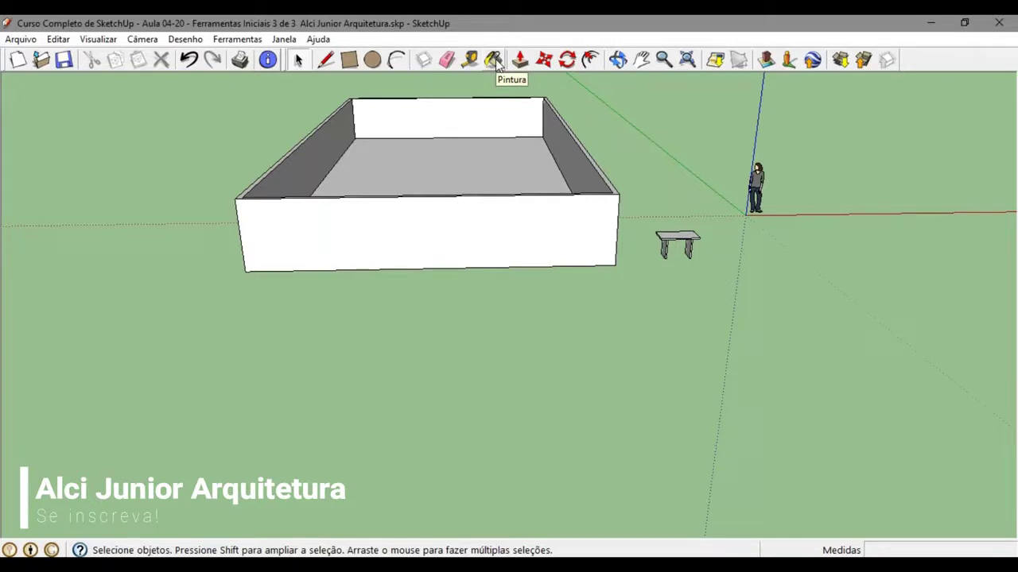
scroll(307, 209, "down", 3)
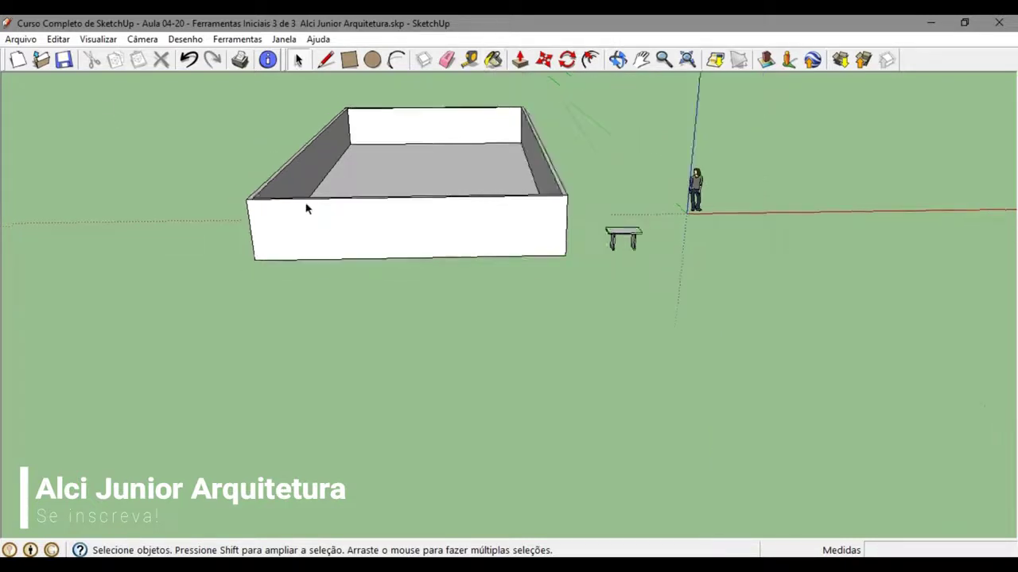
Select the entire walled enclosure with its floor and delete it, sparing the table.
middle_click_drag(449, 221, 448, 297)
mouse_move(487, 185)
middle_mouse_down()
mouse_move(448, 247)
mouse_move(476, 189)
middle_mouse_up()
left_click_drag(347, 477, 245, 479)
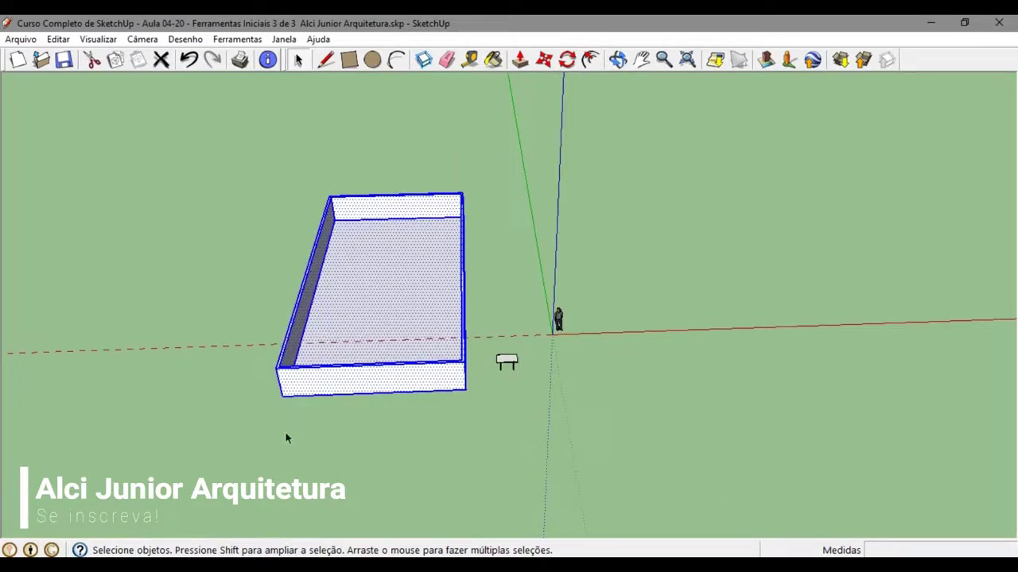
key("Delete")
Examine the table's top and legs up close from several angles.
scroll(517, 388, "up", 2)
scroll(518, 389, "up", 5)
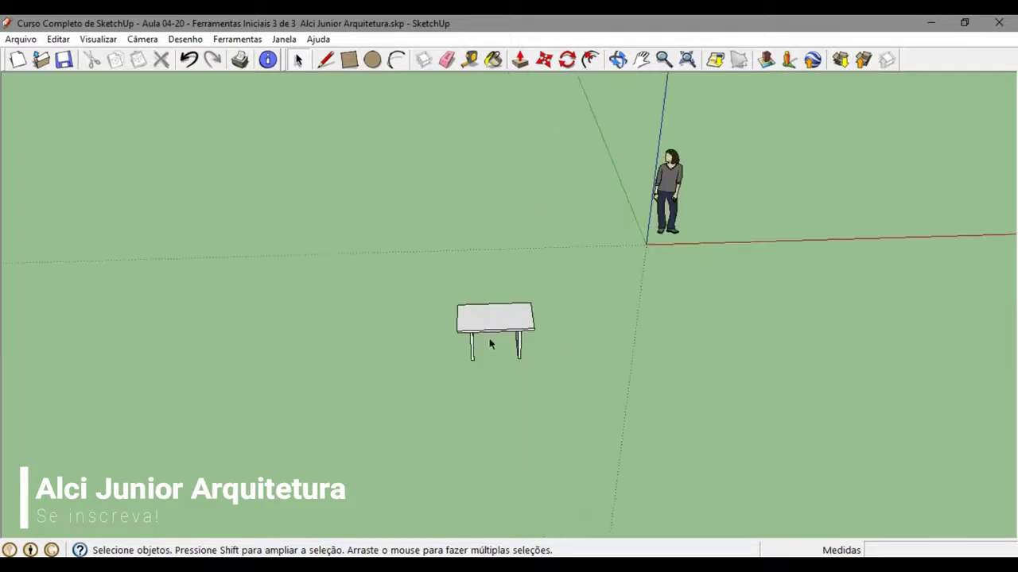
middle_click_drag(477, 334, 568, 241)
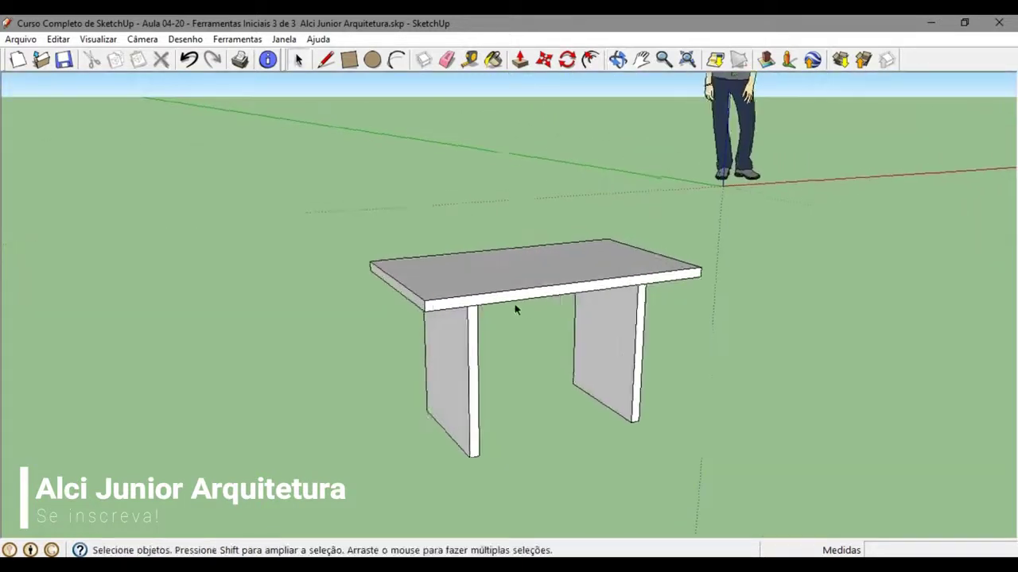
scroll(480, 318, "up", 3)
scroll(478, 319, "down", 3)
middle_click_drag(464, 352, 501, 287)
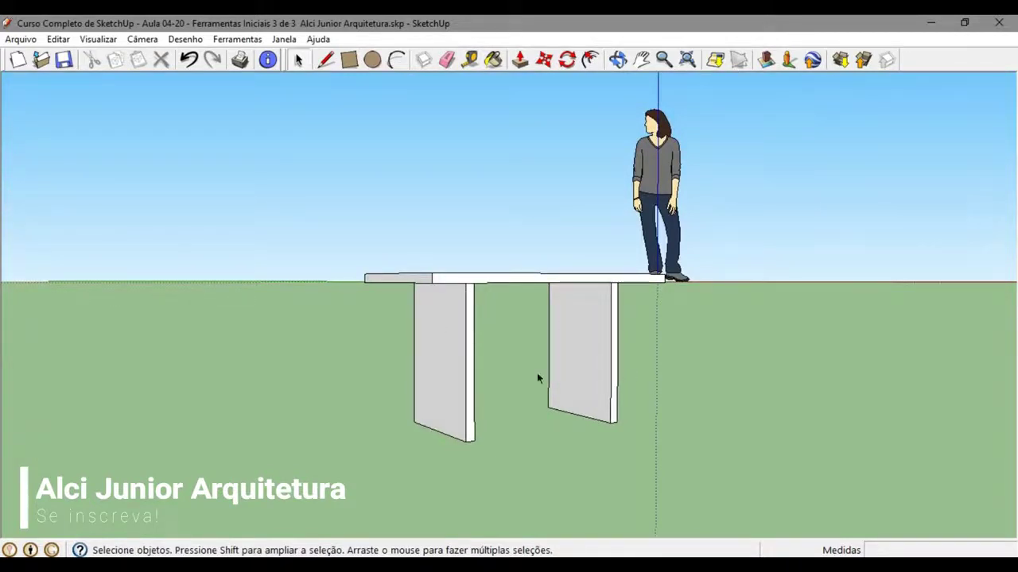
middle_click_drag(537, 378, 515, 320)
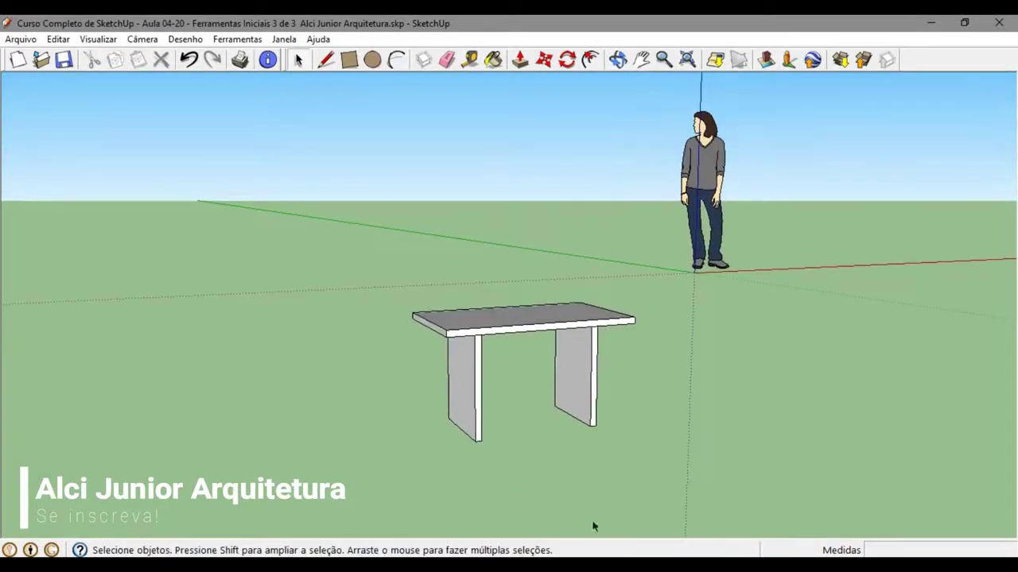
scroll(481, 389, "up", 2)
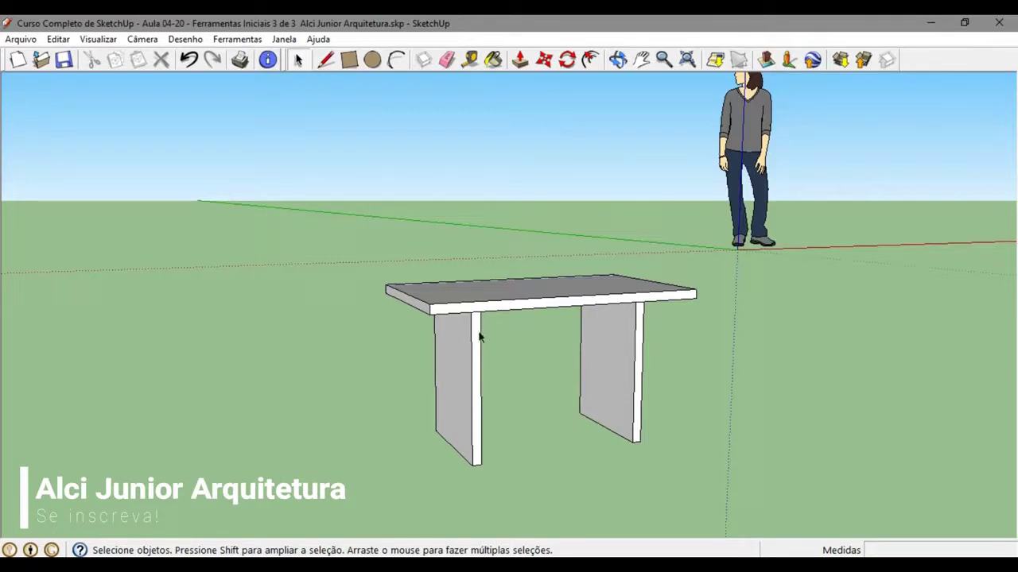
scroll(469, 358, "up", 5)
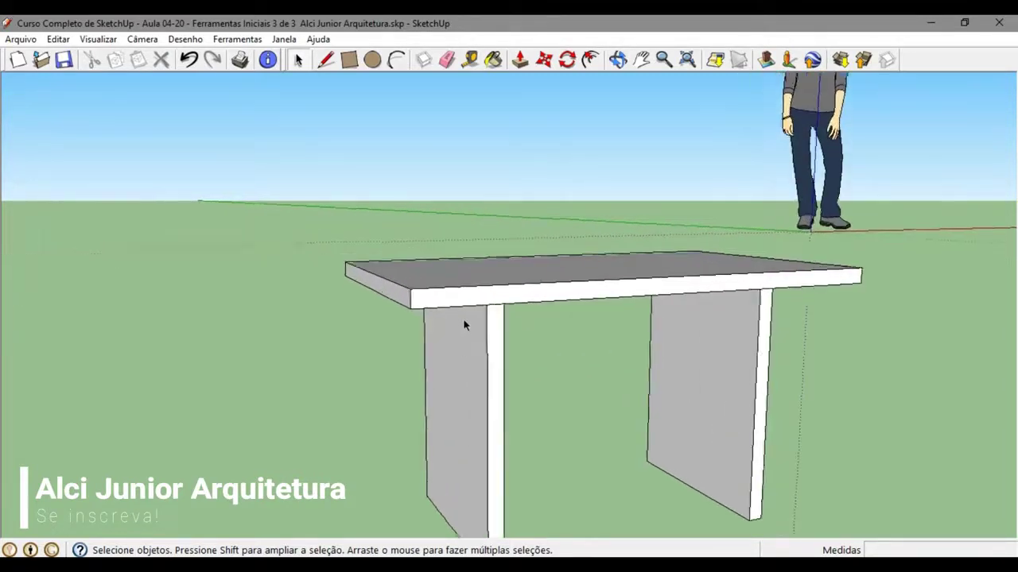
middle_click_drag(387, 288, 356, 331)
scroll(356, 330, "up", 1)
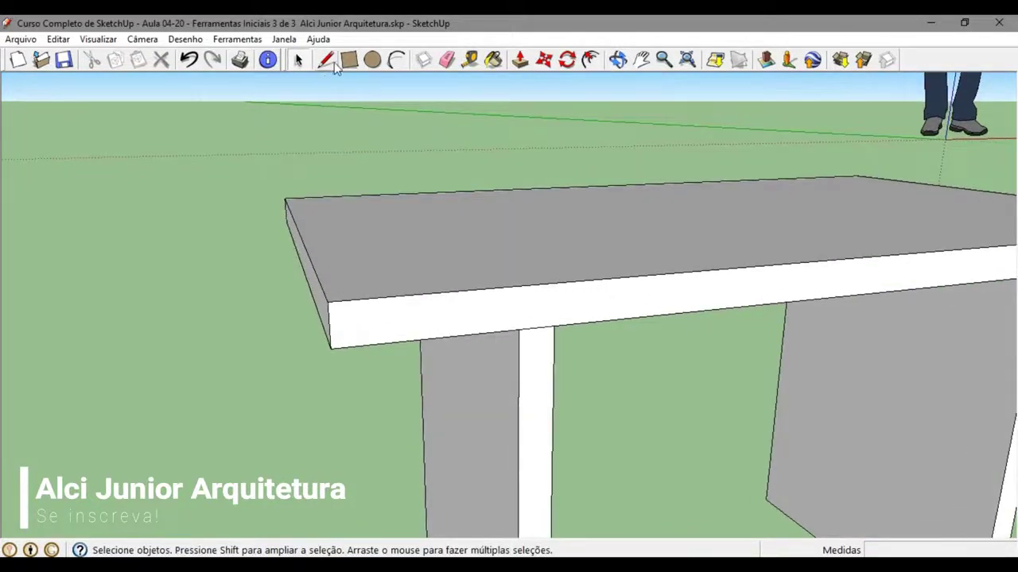
Measure the tabletop's thickness at its near corner with the Tape Measure tool.
left_click(469, 59)
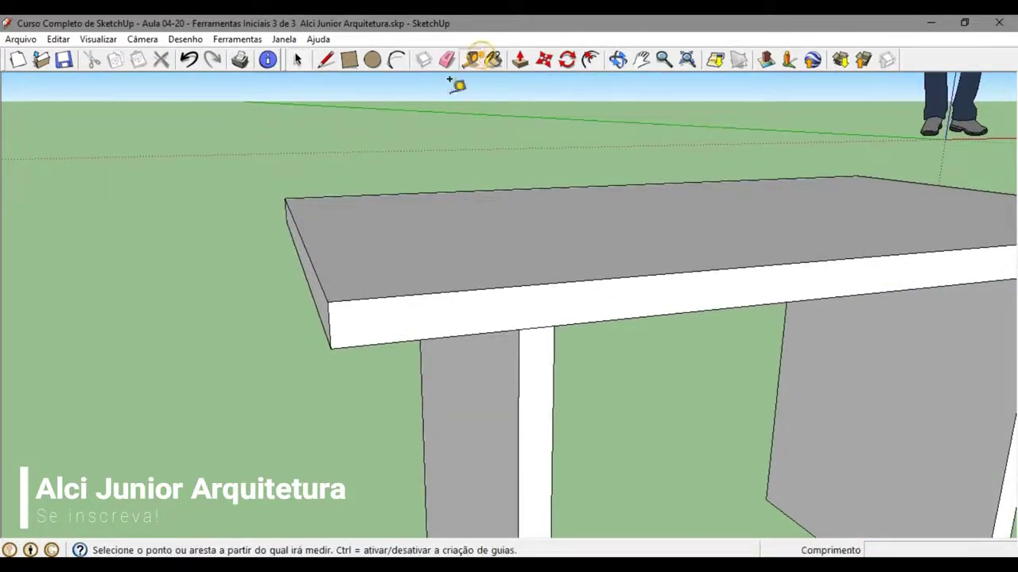
left_click(330, 299)
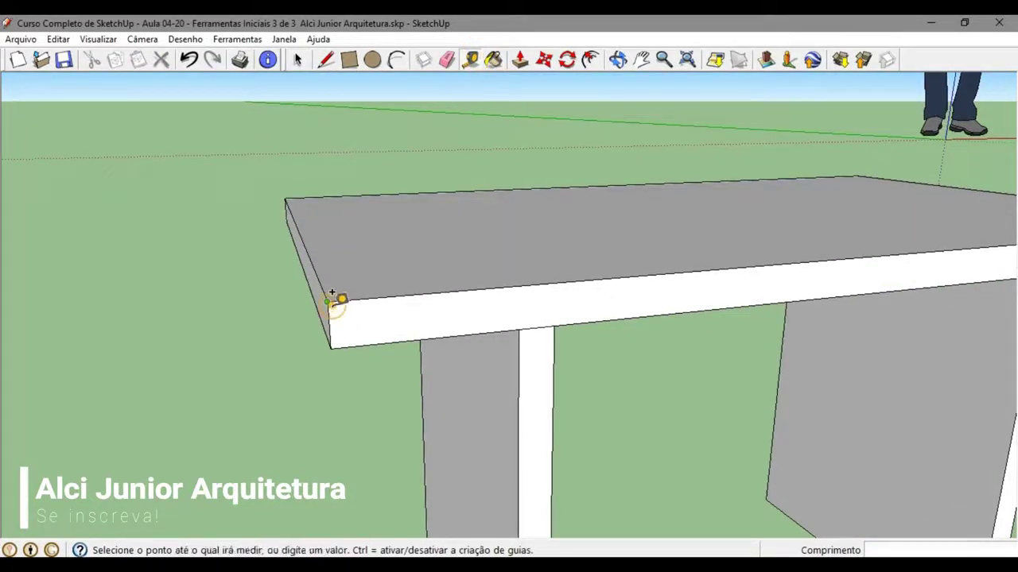
left_click(332, 334)
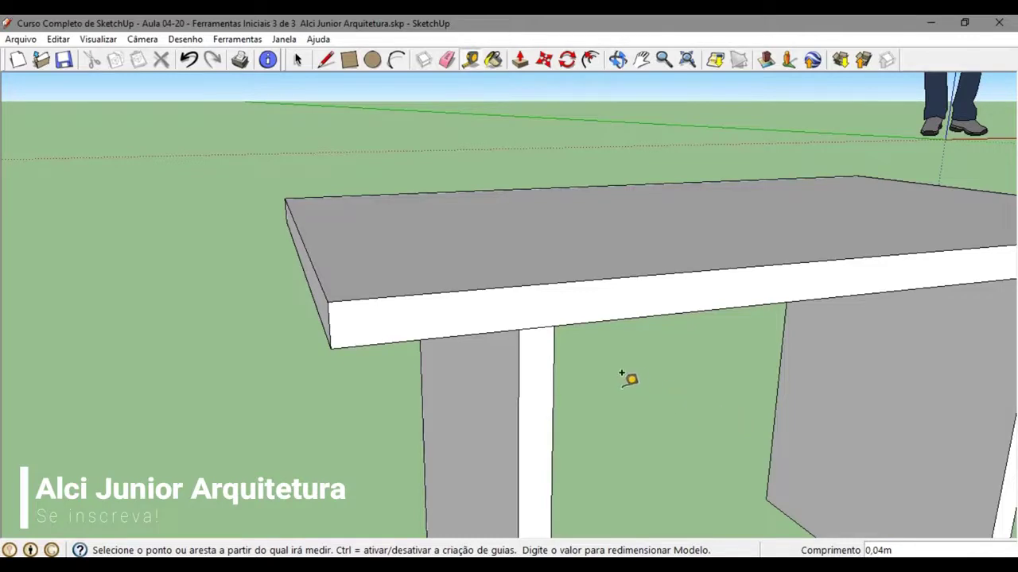
Push the tabletop's upper face down 0,03 m with Push/Pull to make the top thinner.
middle_click_drag(629, 380, 518, 323)
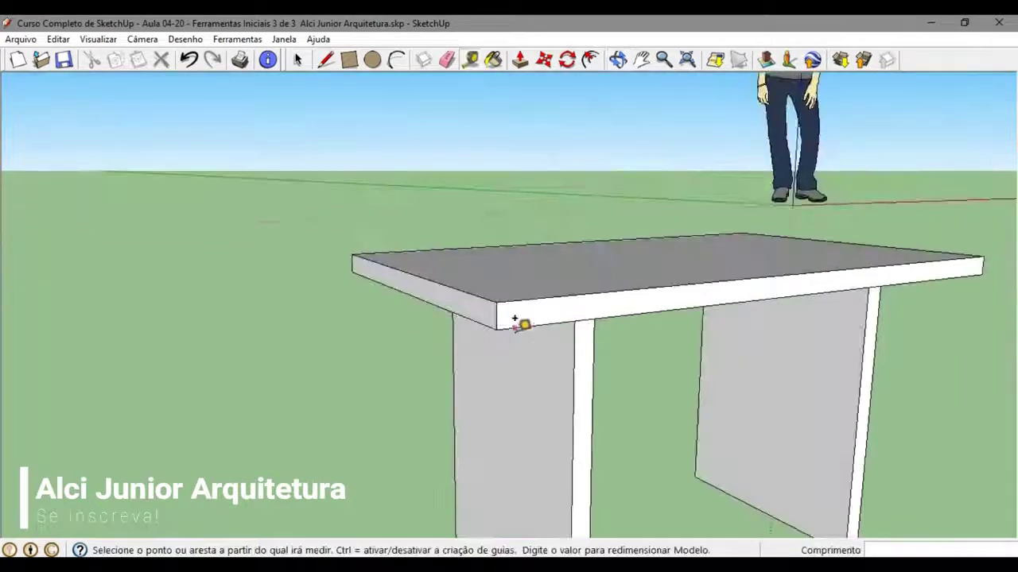
scroll(509, 312, "up", 2)
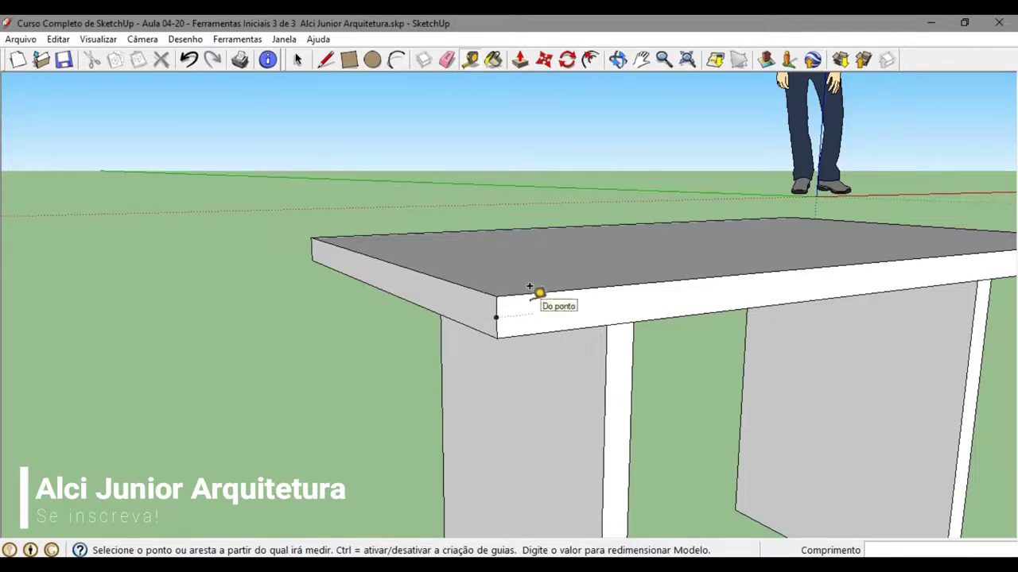
left_click(520, 65)
left_click(544, 251)
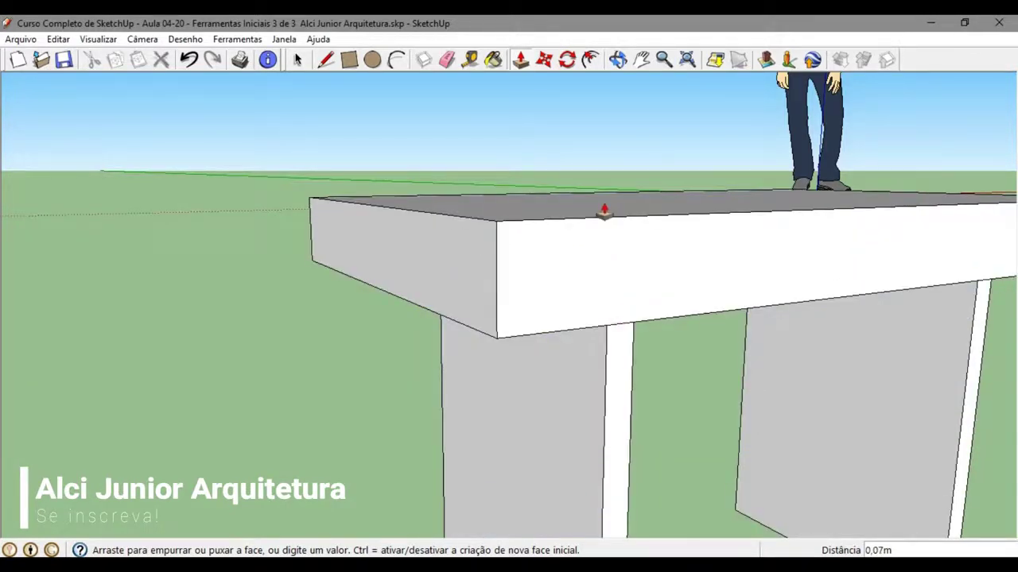
key("Escape")
left_click(547, 259)
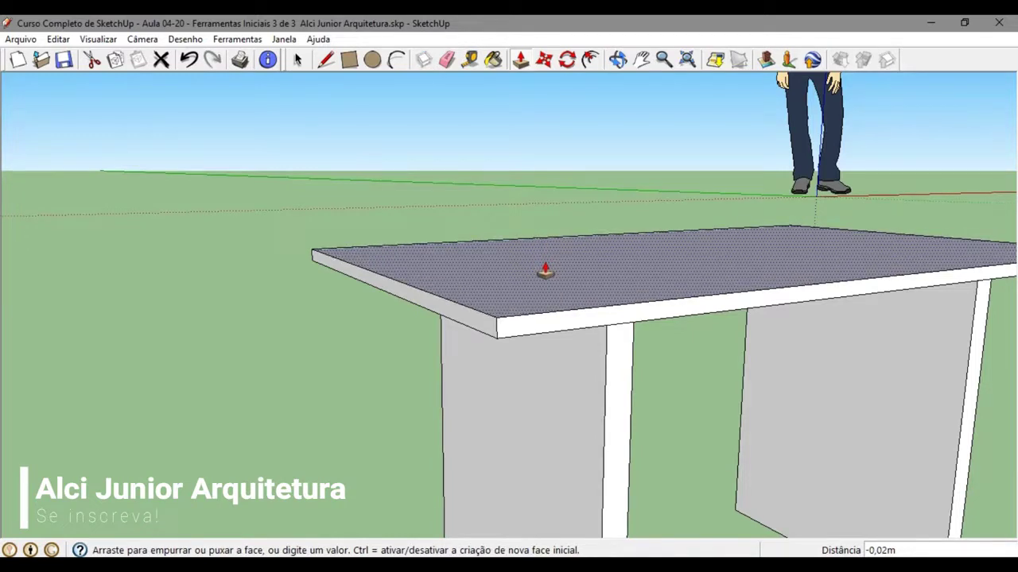
type("0,03")
key("Return")
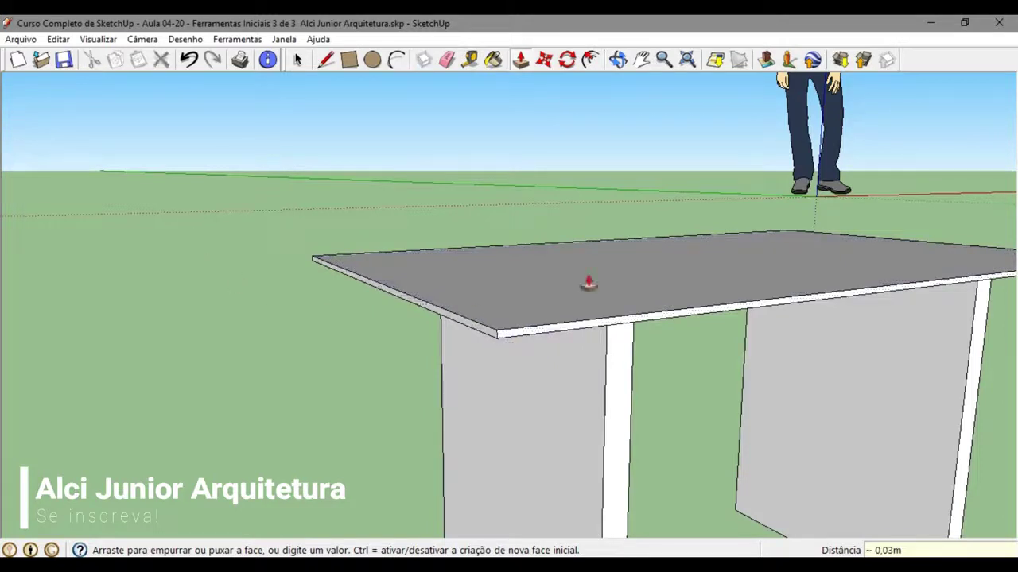
left_click(471, 62)
scroll(501, 288, "up", 1)
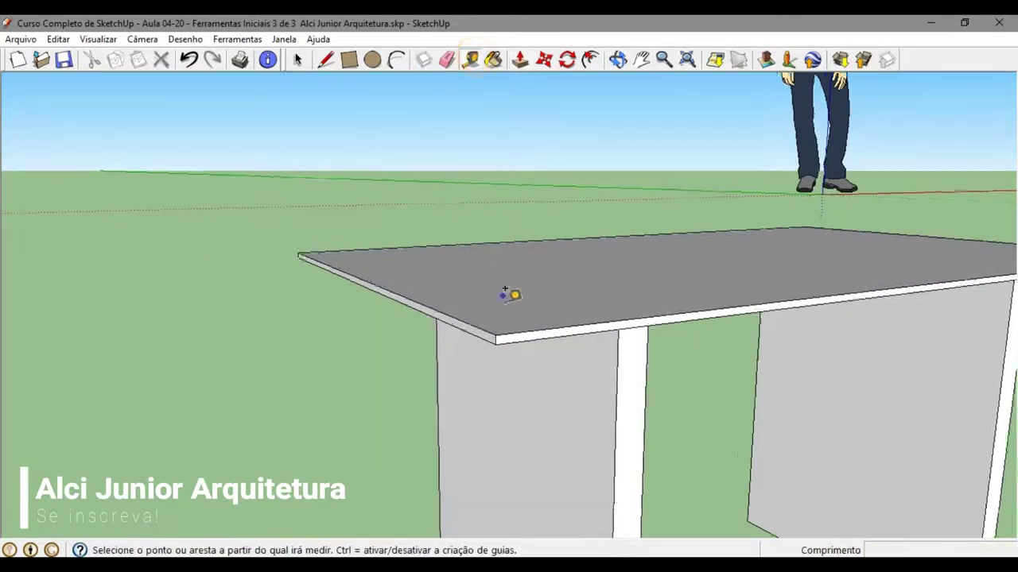
scroll(414, 306, "down", 3)
left_click(298, 61)
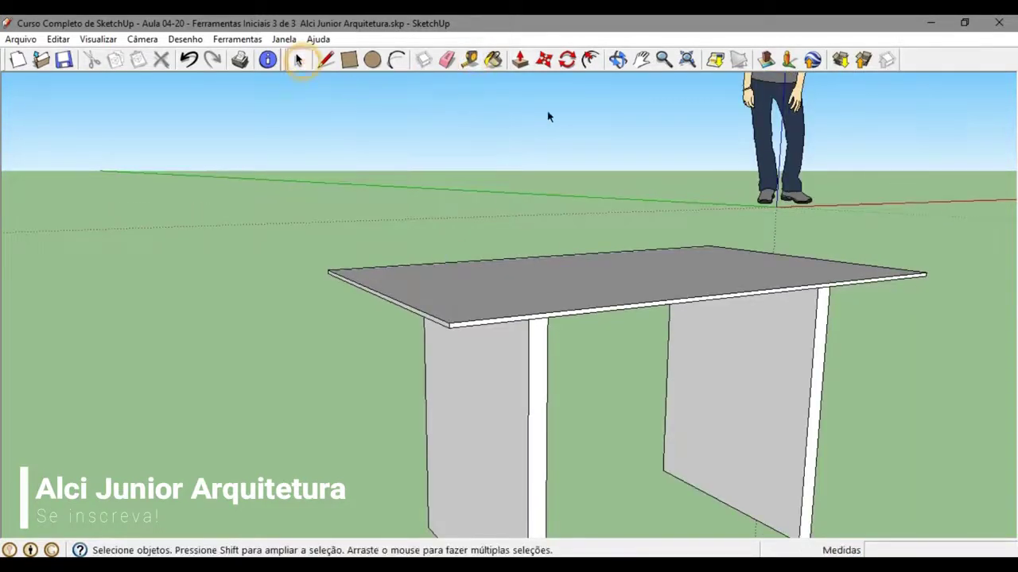
Start the Paint Bucket and open the Madeiras category in the materials library.
left_click(492, 62)
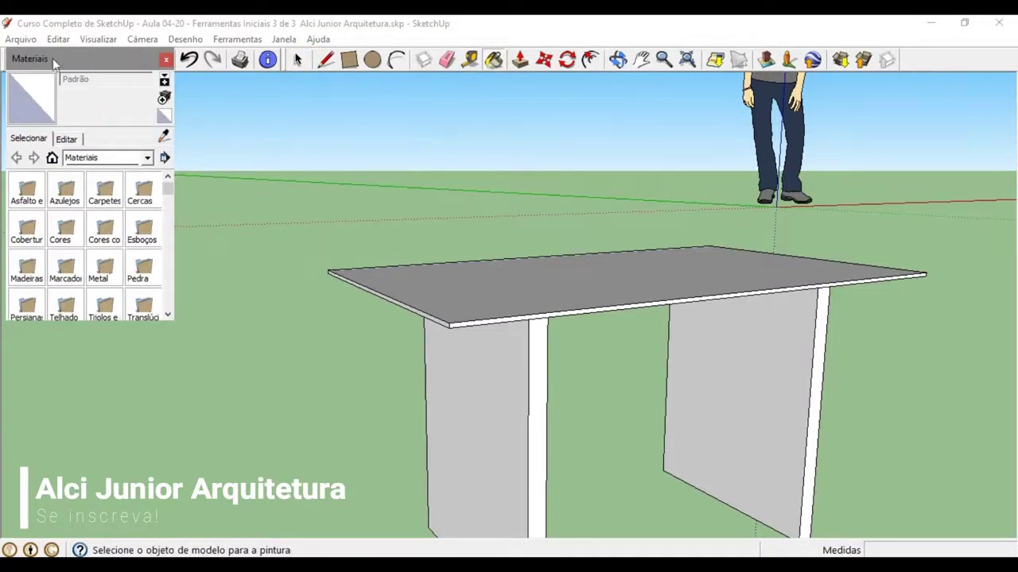
left_click_drag(52, 58, 36, 237)
left_click_drag(136, 247, 24, 97)
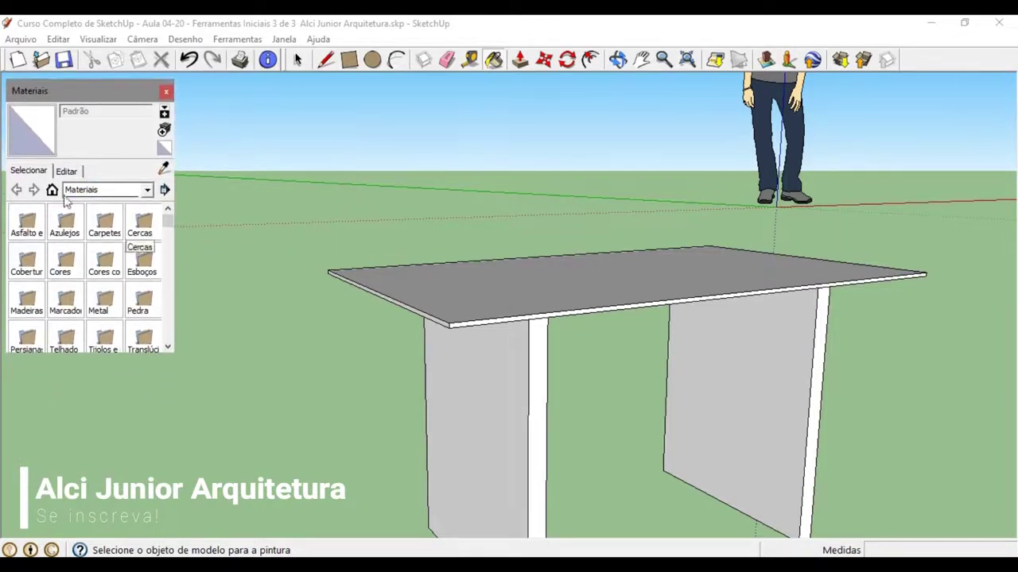
left_click(112, 191)
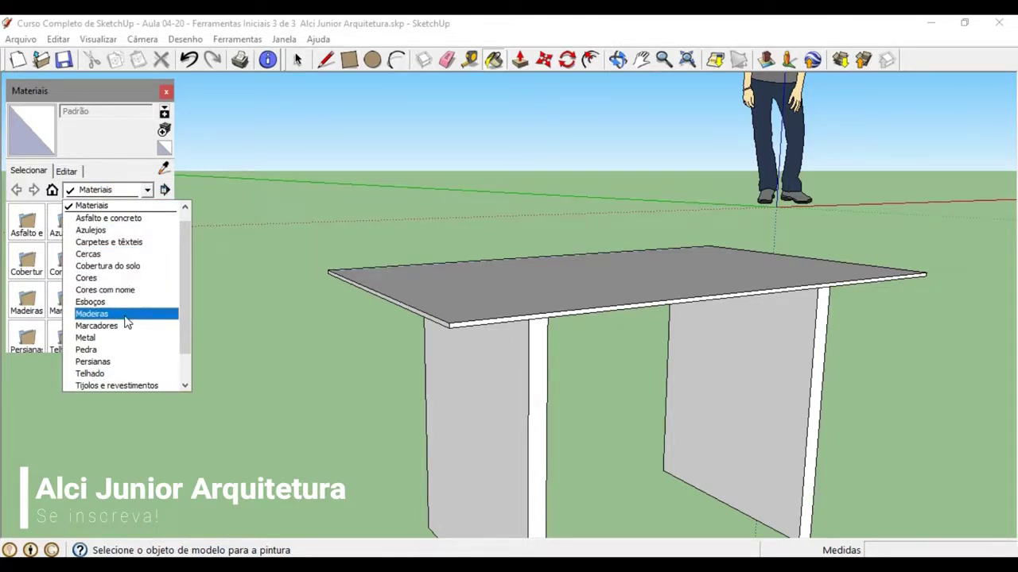
scroll(118, 372, "down", 1)
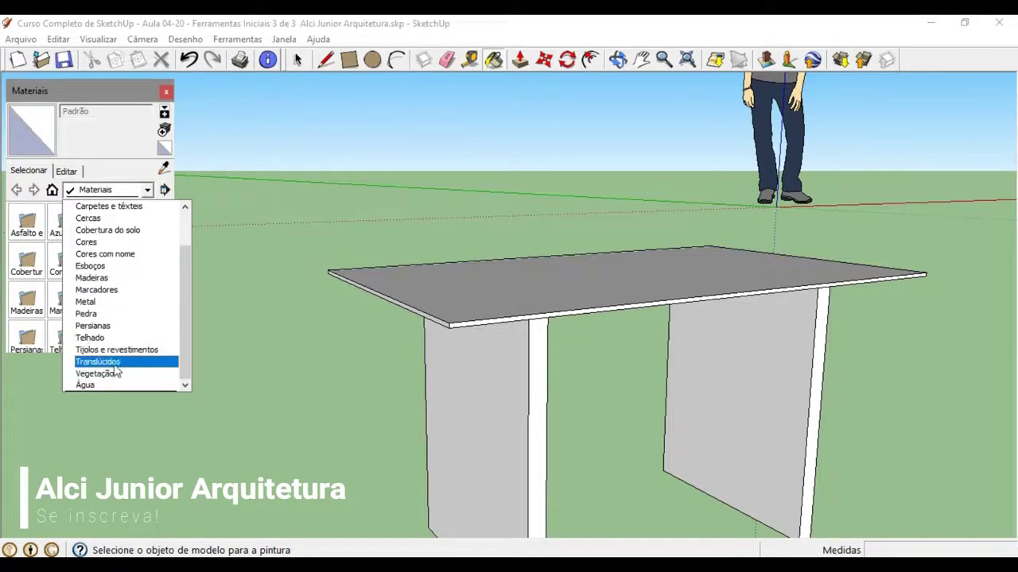
left_click(137, 191)
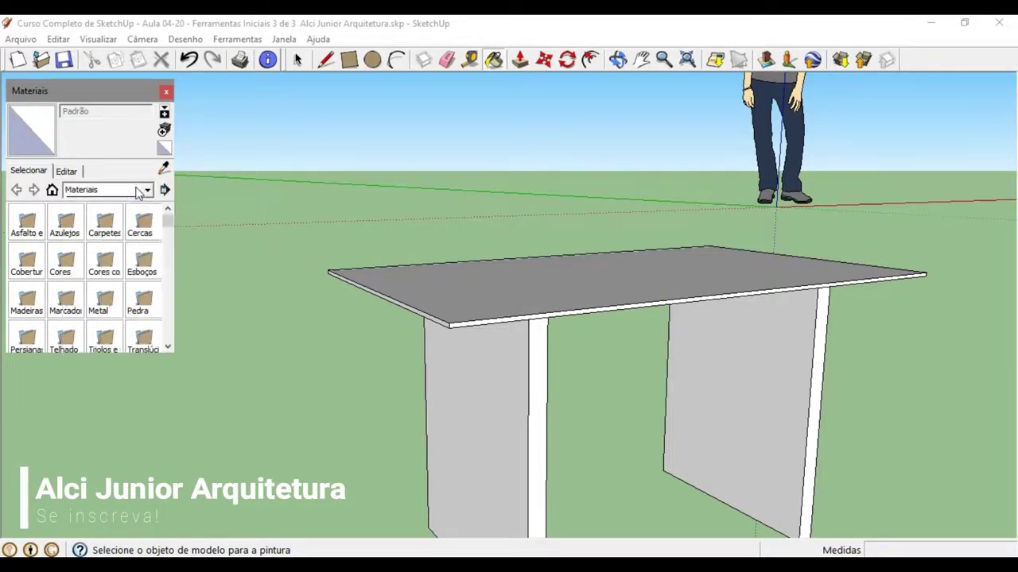
left_click(138, 191)
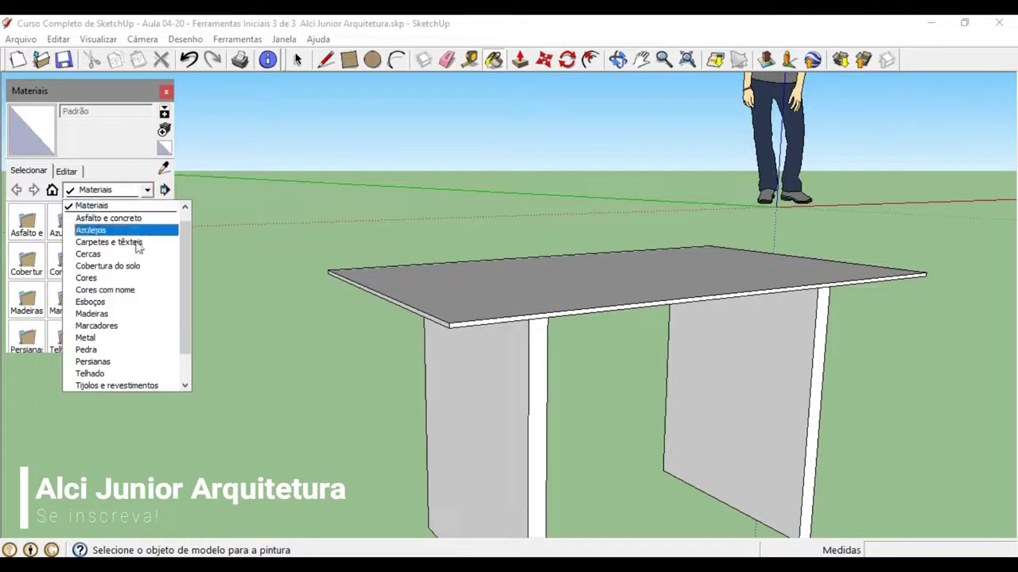
left_click(115, 312)
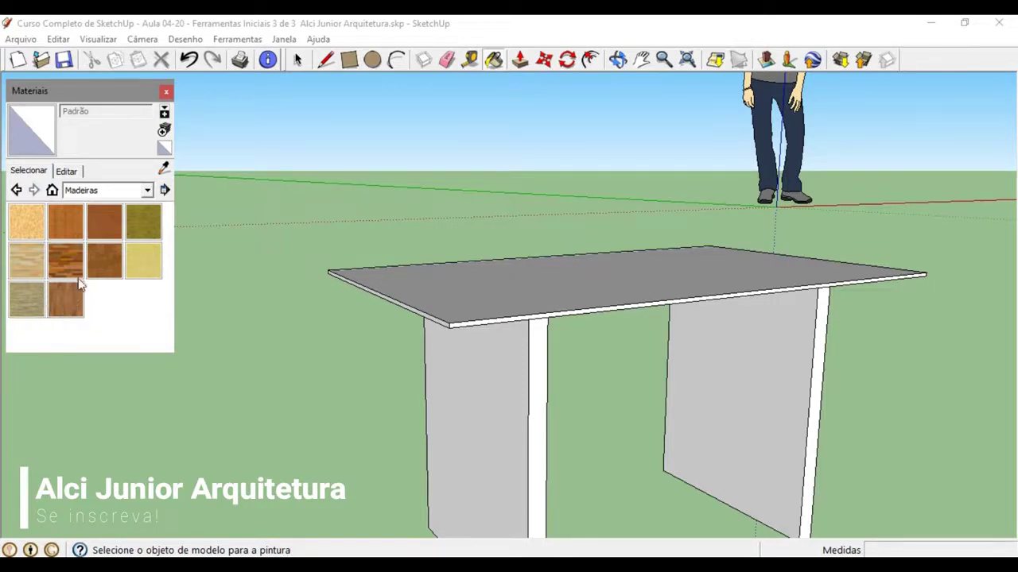
Paint one broad face and the adjoining narrow edge of both table legs with the Madeiras_serradas wood material.
left_click(23, 299)
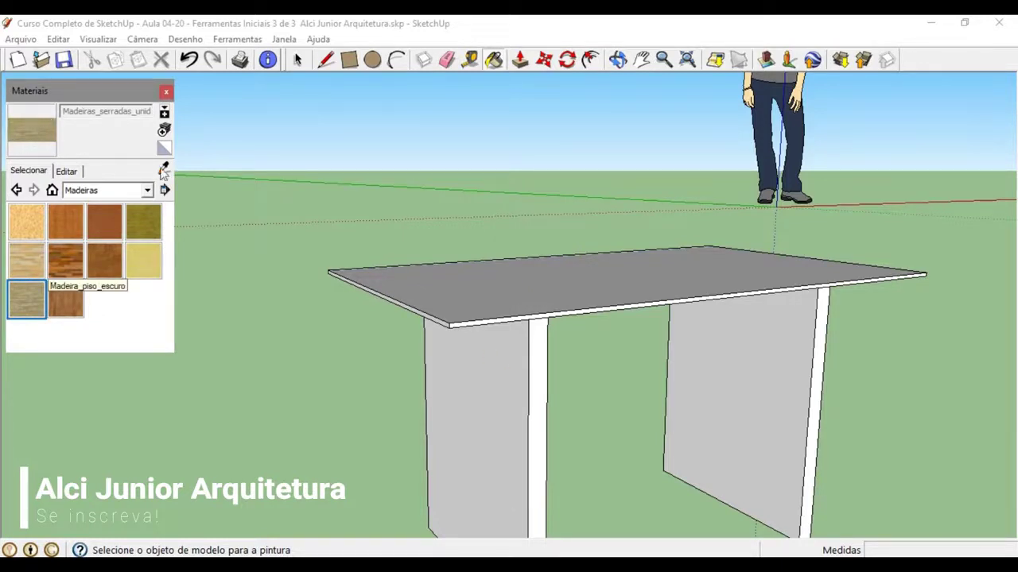
left_click(494, 351)
scroll(501, 407, "down", 2)
mouse_move(500, 410)
middle_mouse_down()
mouse_move(649, 371)
mouse_move(552, 341)
mouse_move(241, 373)
mouse_move(506, 395)
mouse_move(633, 375)
mouse_move(513, 334)
middle_mouse_up()
scroll(529, 336, "up", 3)
left_click(544, 326)
scroll(540, 330, "down", 5)
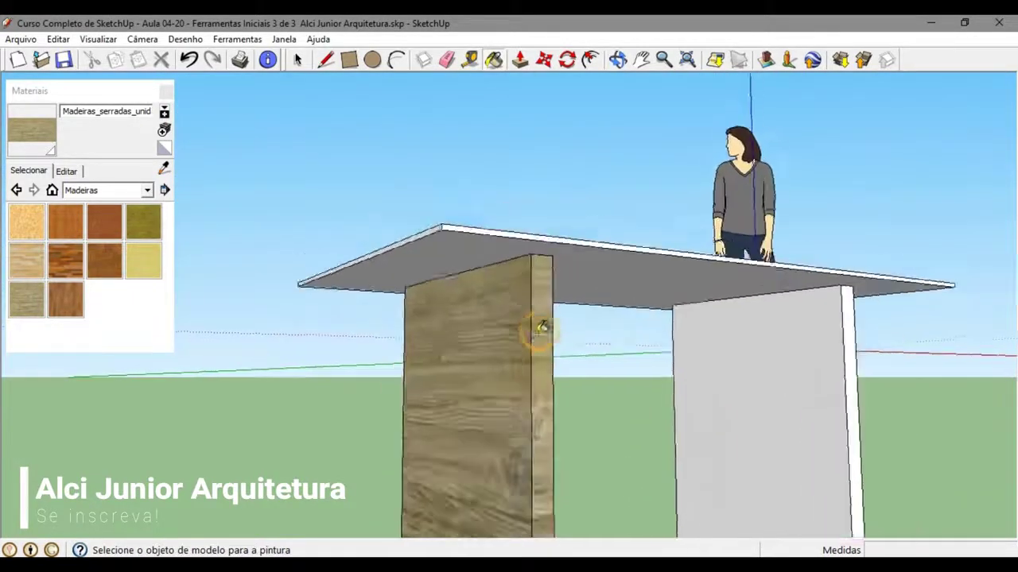
left_click(704, 383)
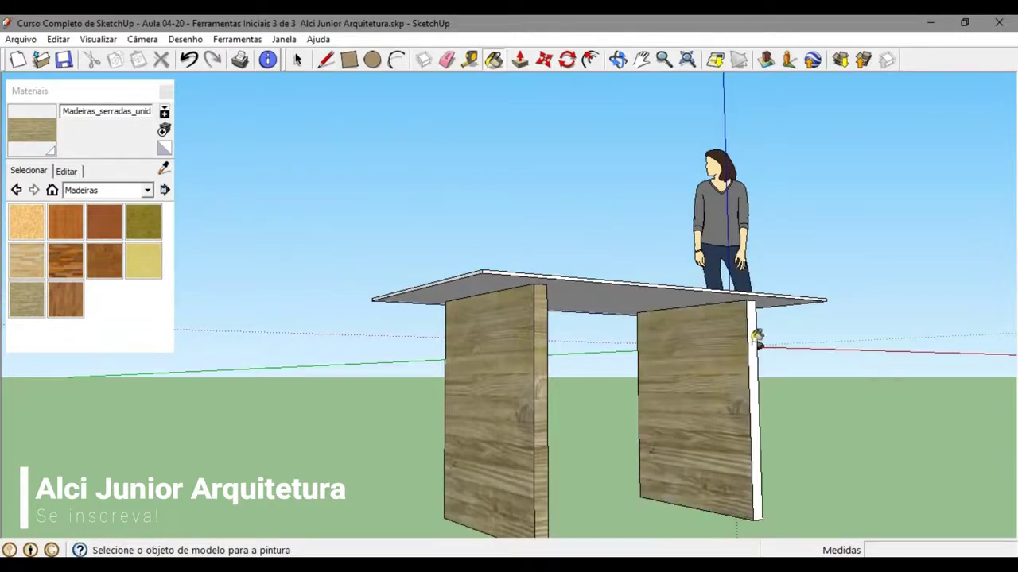
left_click(759, 338)
Paint the opposite broad faces of both table legs with the same sawn wood material.
mouse_move(758, 338)
middle_mouse_down()
mouse_move(607, 432)
mouse_move(610, 398)
mouse_move(551, 404)
middle_mouse_up()
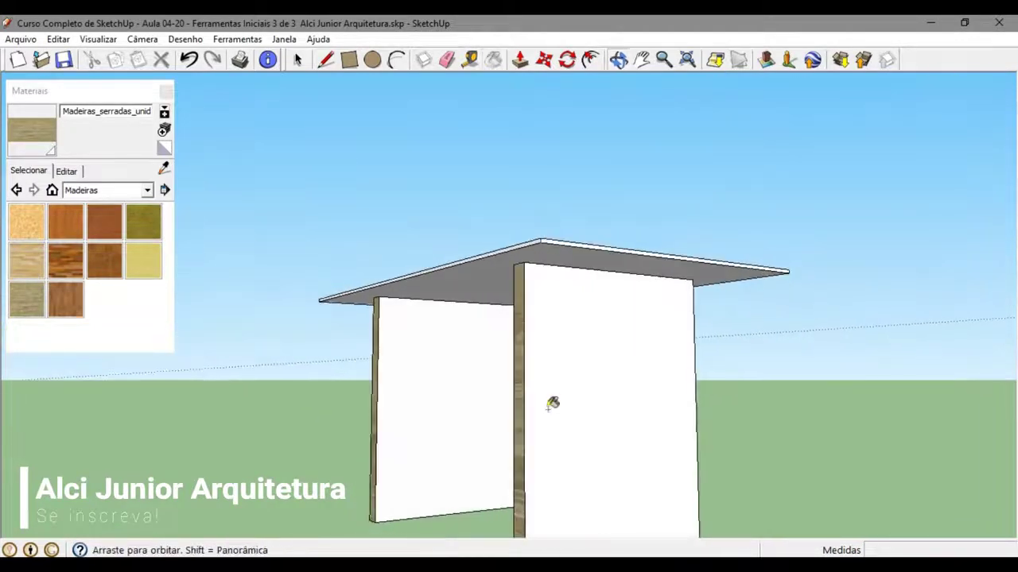
middle_click_drag(578, 369, 613, 371)
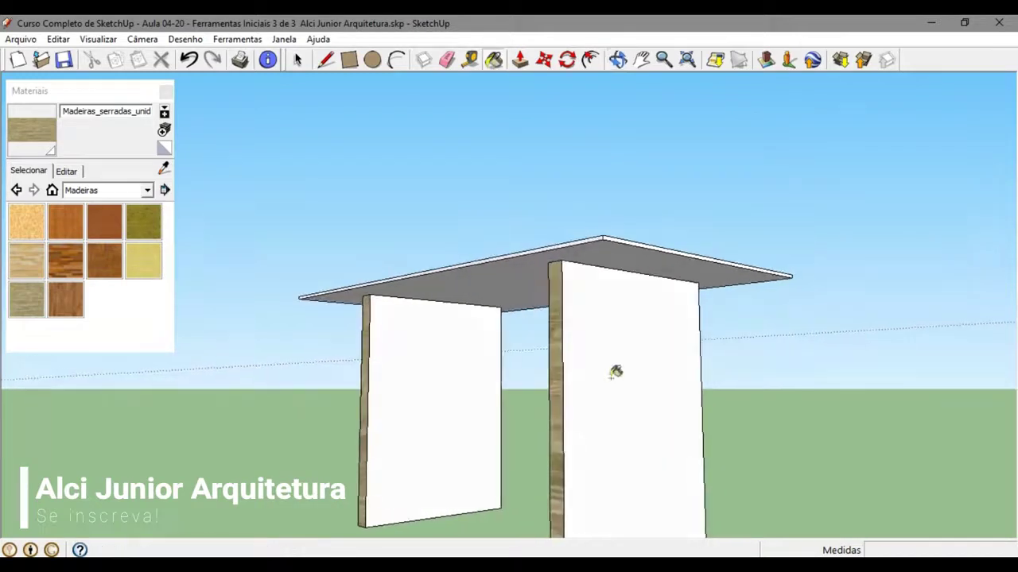
left_click(461, 362)
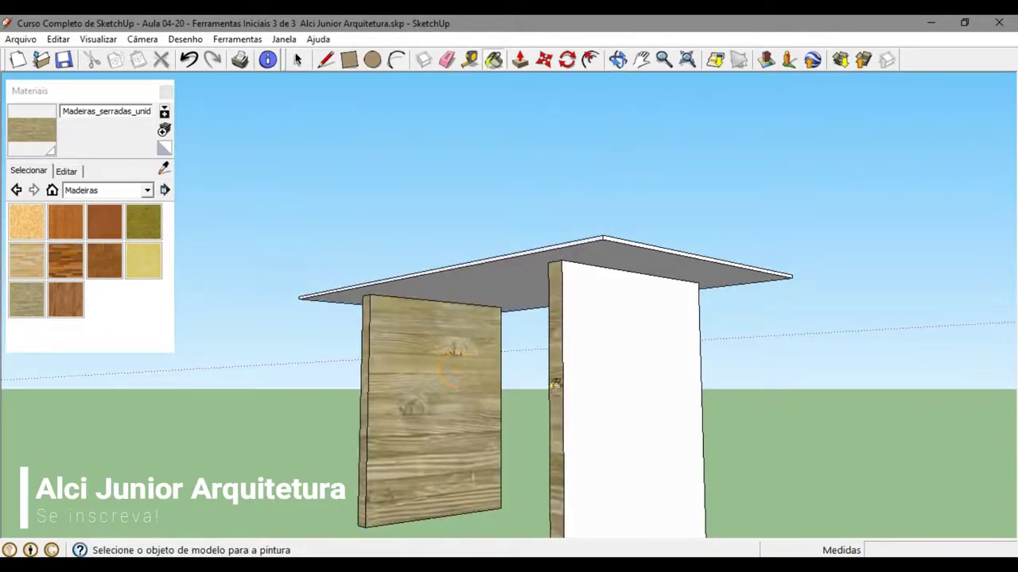
left_click(611, 317)
Cover the legs' remaining narrow edges and undersides with the sawn wood material.
mouse_move(610, 316)
middle_mouse_down()
mouse_move(650, 371)
mouse_move(257, 389)
mouse_move(548, 411)
mouse_move(549, 359)
mouse_move(419, 352)
mouse_move(462, 326)
mouse_move(468, 348)
mouse_move(644, 295)
mouse_move(538, 377)
mouse_move(504, 341)
mouse_move(506, 218)
middle_mouse_up()
left_click(451, 310)
left_click(645, 302)
scroll(491, 385, "up", 3)
left_click(480, 377)
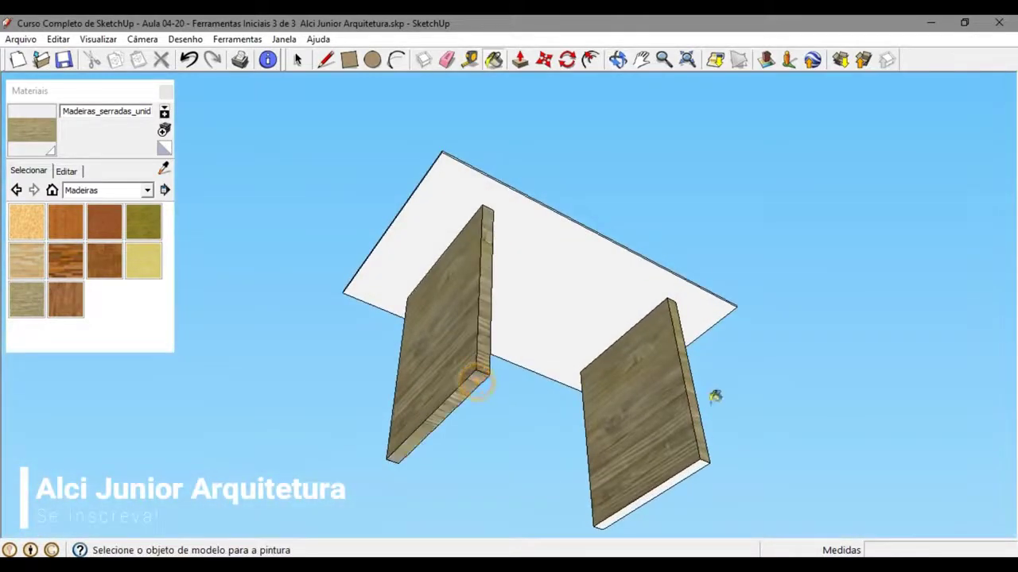
left_click(705, 459)
Paint the tabletop's upper face with Vidro_azul_translúcido from the Translúcidos category.
mouse_move(705, 459)
middle_mouse_down()
mouse_move(581, 353)
mouse_move(493, 415)
mouse_move(484, 391)
mouse_move(536, 367)
mouse_move(477, 358)
mouse_move(536, 381)
mouse_move(559, 341)
mouse_move(449, 432)
middle_mouse_up()
scroll(559, 341, "down", 2)
scroll(509, 345, "up", 3)
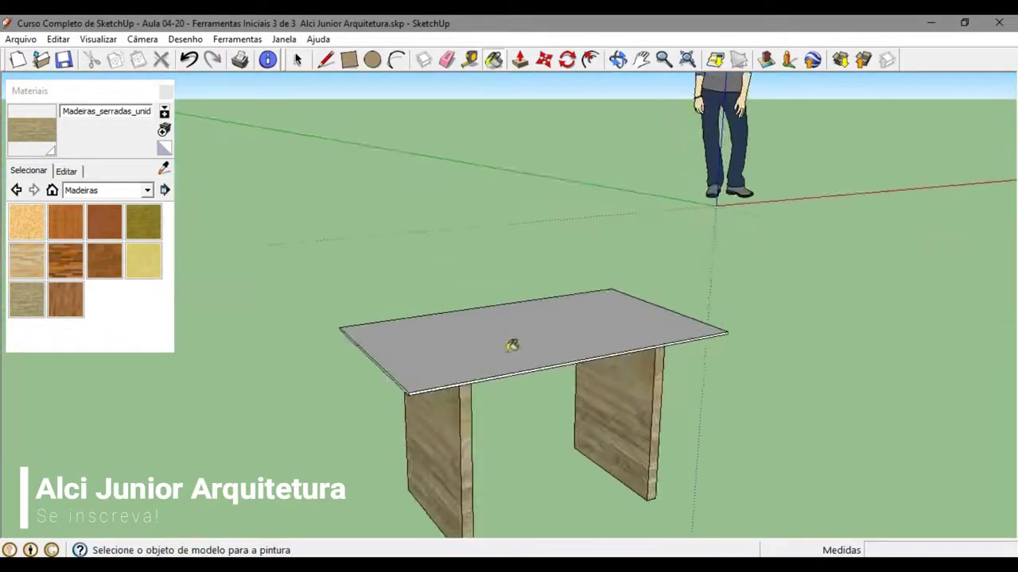
left_click(147, 192)
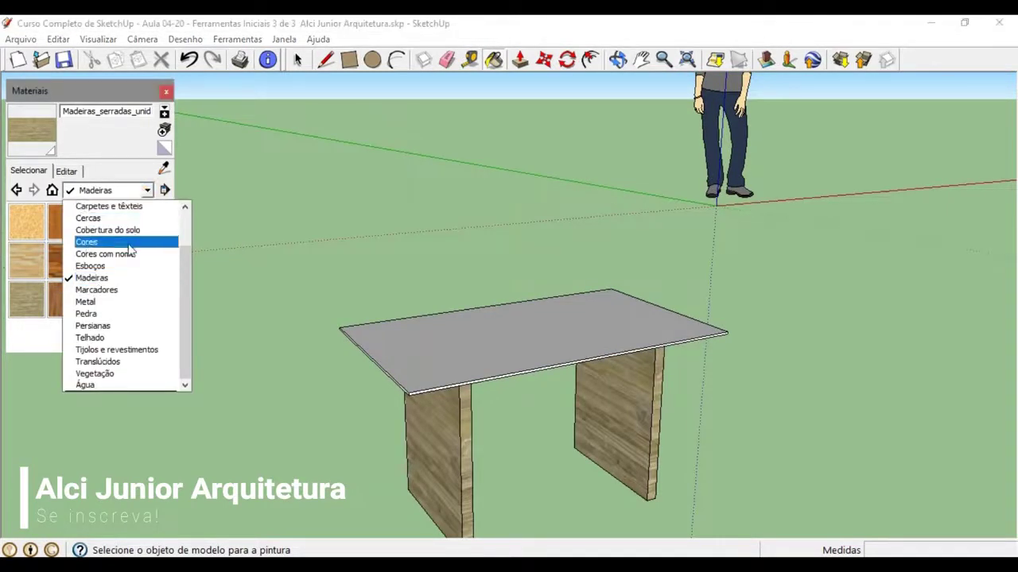
left_click(117, 365)
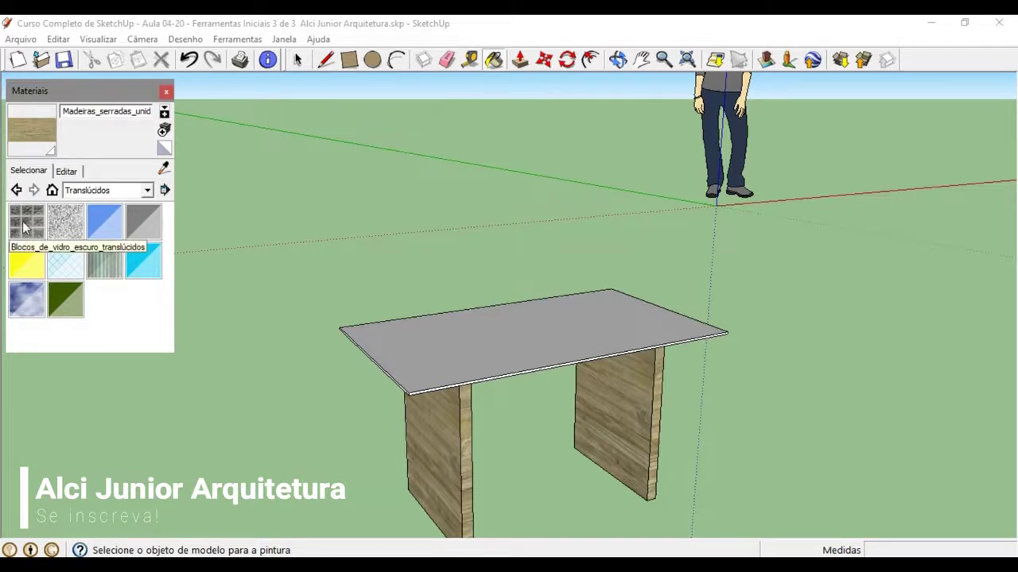
left_click(112, 226)
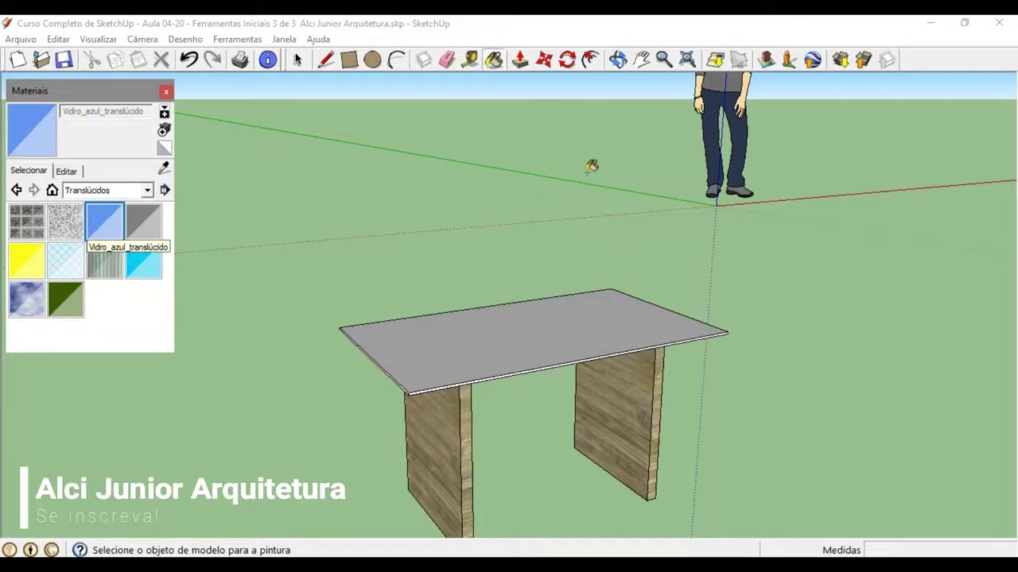
scroll(473, 358, "up", 5)
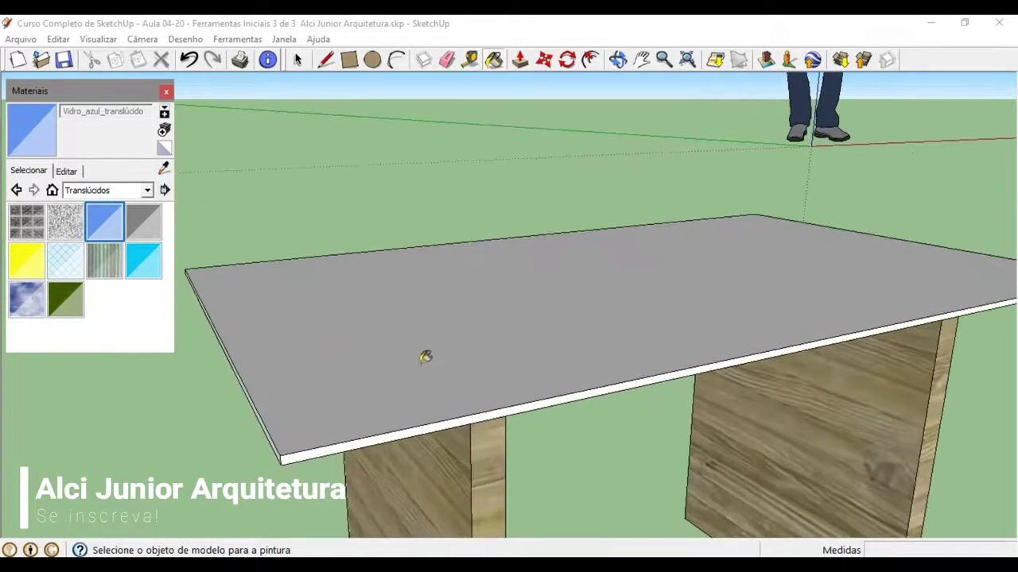
left_click(435, 343)
Paint the tabletop's underside and side edges with Vidro_azul_translúcido.
mouse_move(432, 347)
middle_mouse_down()
mouse_move(398, 371)
mouse_move(611, 216)
mouse_move(359, 420)
mouse_move(302, 411)
mouse_move(397, 302)
mouse_move(438, 152)
mouse_move(490, 159)
mouse_move(330, 389)
middle_mouse_up()
scroll(306, 417, "up", 5)
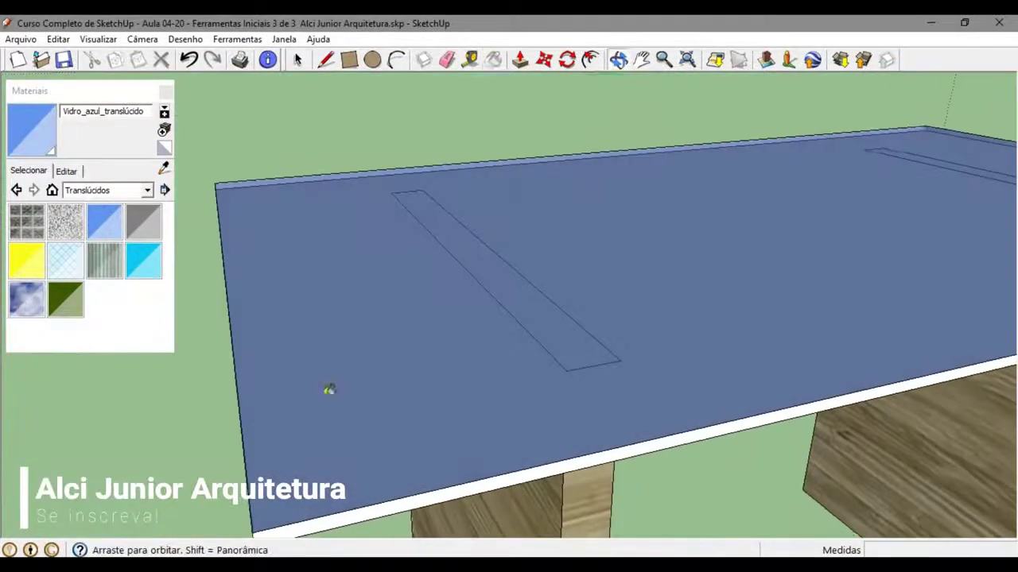
scroll(329, 389, "down", 6)
middle_click_drag(465, 368, 748, 115)
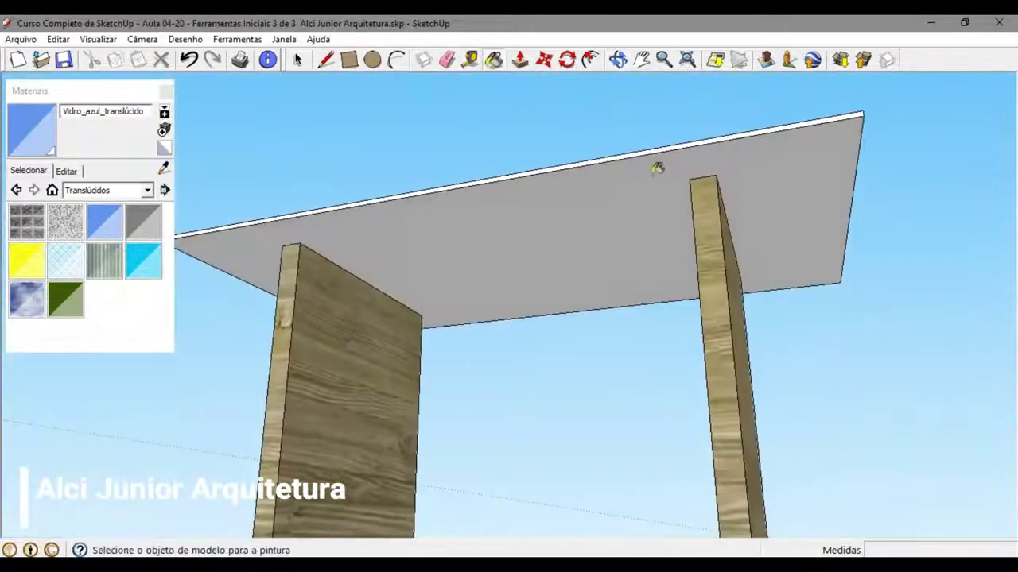
scroll(663, 140, "up", 4)
mouse_move(670, 144)
middle_mouse_down()
mouse_move(665, 150)
mouse_move(732, 197)
mouse_move(561, 202)
middle_mouse_up()
left_click(470, 197)
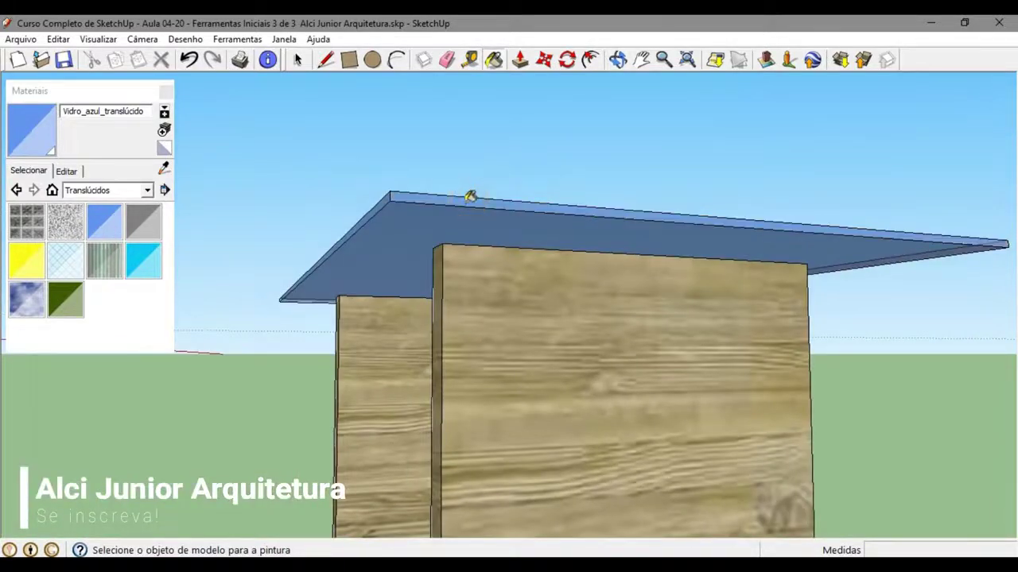
Undo the glass paint on the tabletop's side edges.
key("ctrl+z")
key("ctrl+z")
key("ctrl+z")
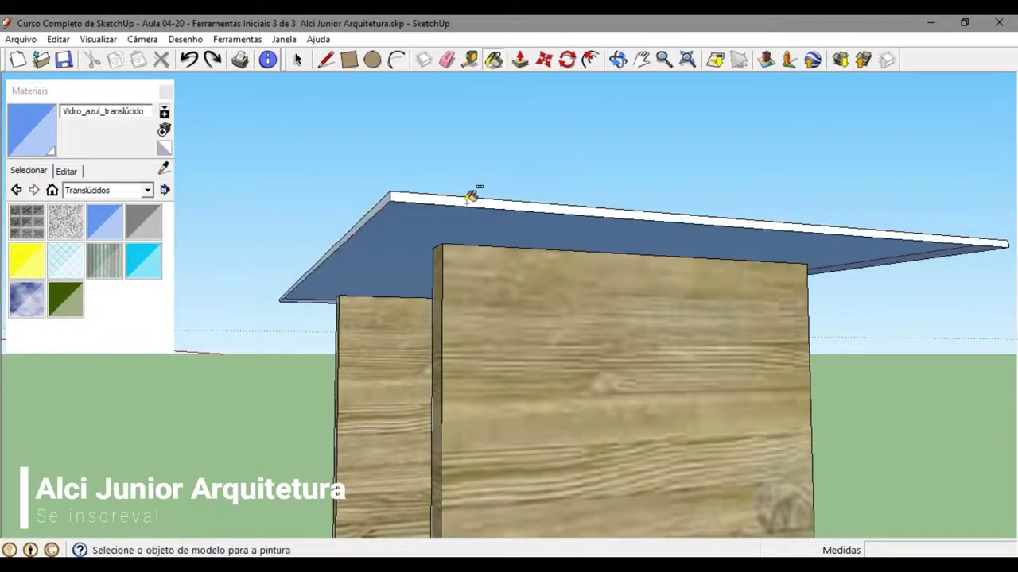
Try to fill the tabletop's white side edges together with the translucent blue glass.
middle_click_drag(656, 228, 625, 284)
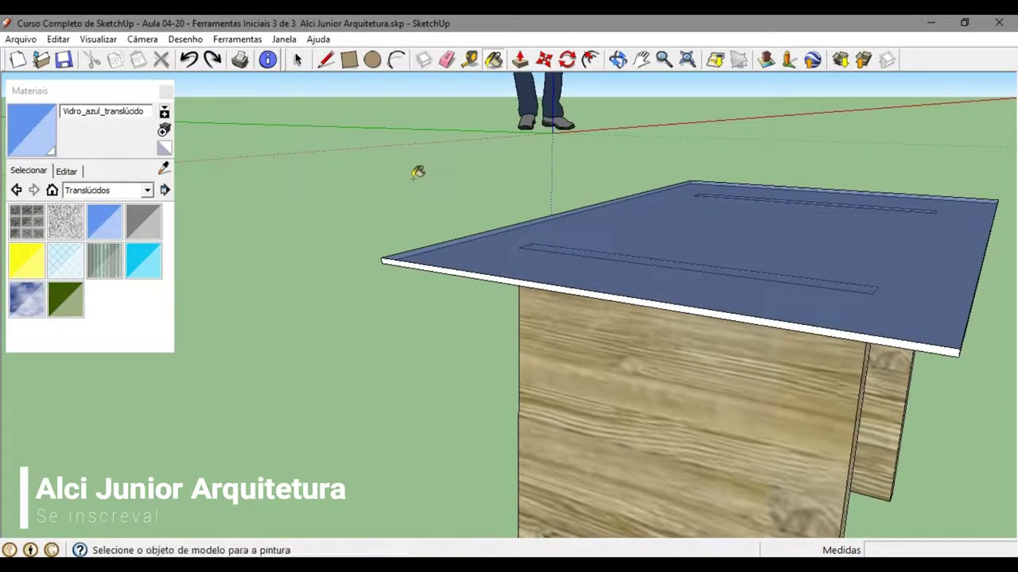
scroll(440, 262, "up", 2)
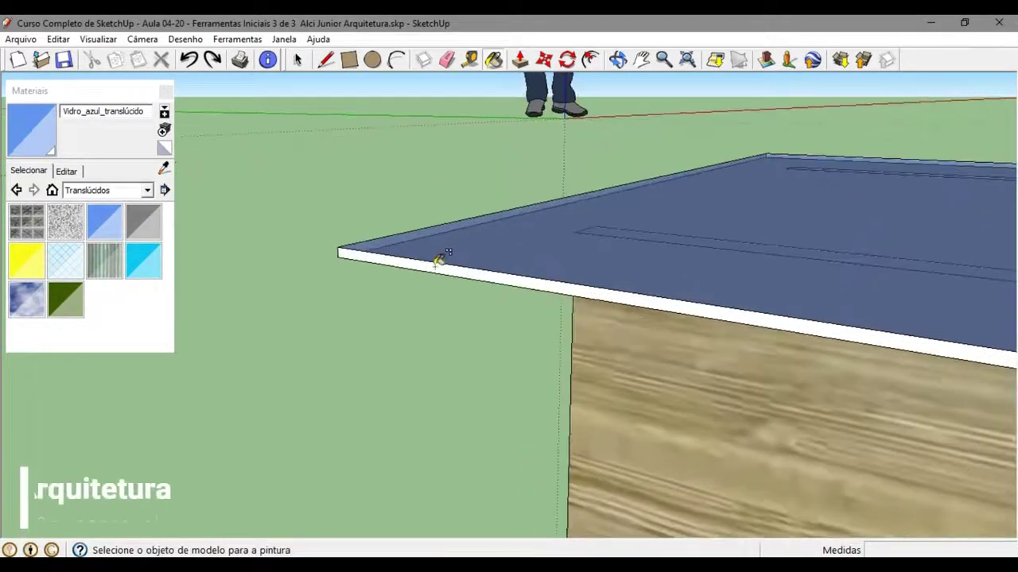
left_click(436, 262)
middle_click_drag(553, 311, 524, 307)
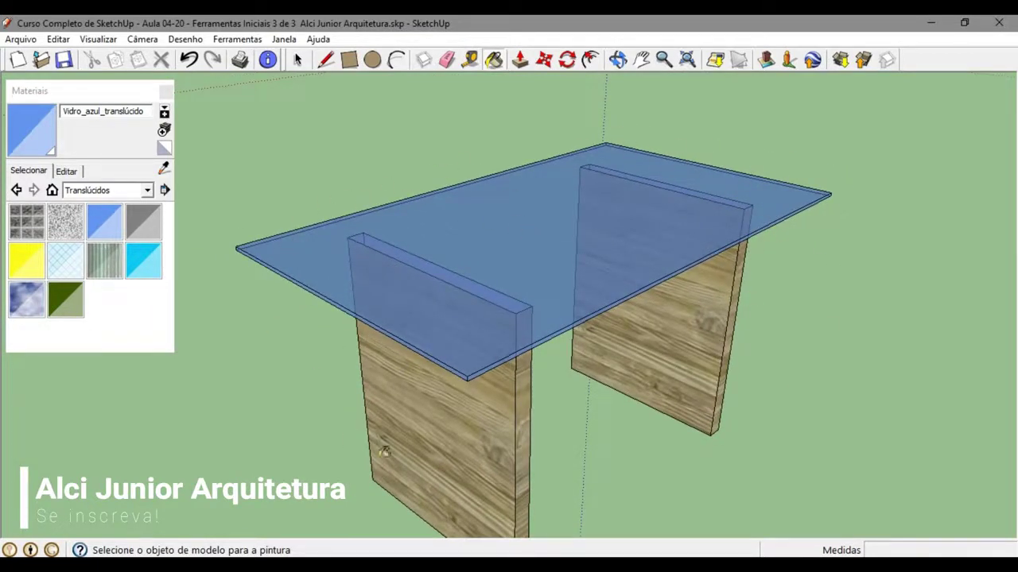
left_click(550, 256, "ctrl")
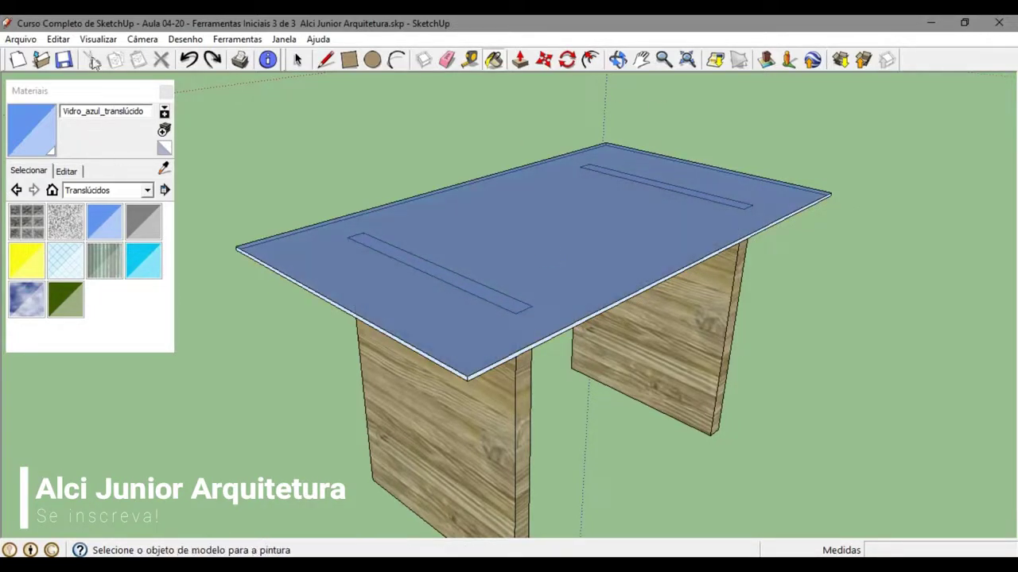
Draw a small rectangle on the ground beside the table.
left_click(349, 59)
scroll(783, 342, "down", 3)
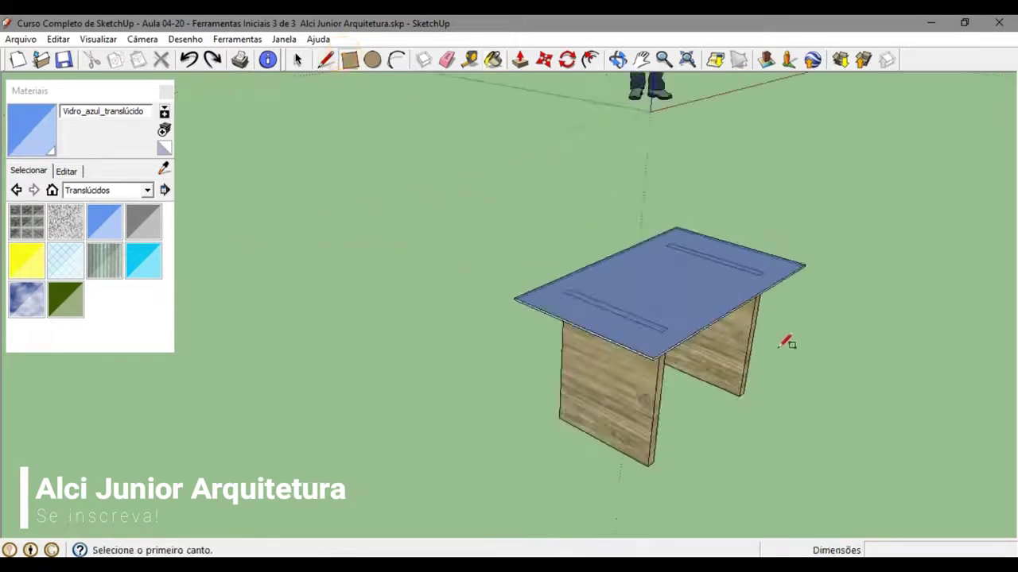
left_click(836, 407)
left_click(930, 410)
scroll(875, 397, "up", 3)
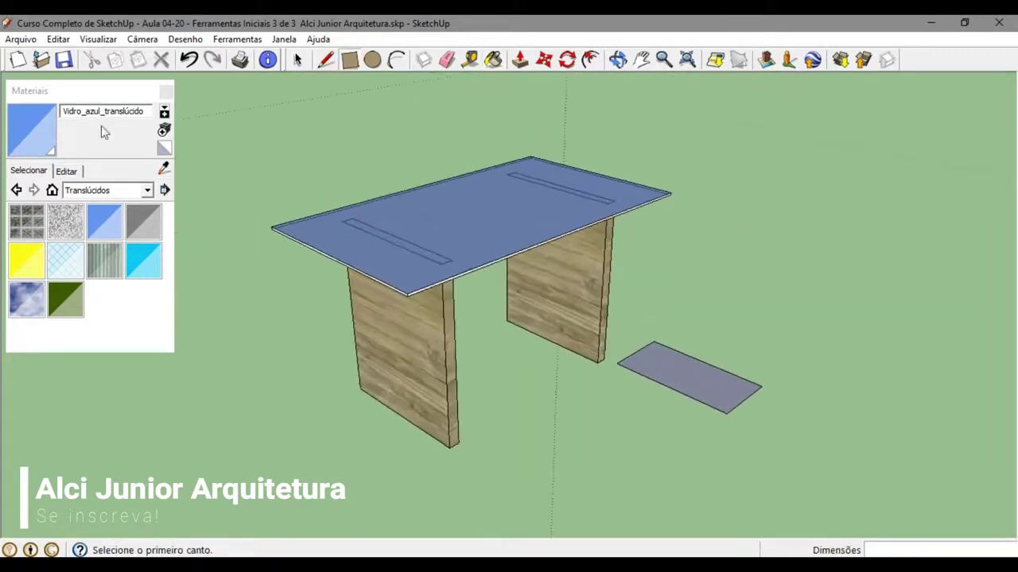
Reverse the ground rectangle's face so its white front side points up.
left_click(297, 60)
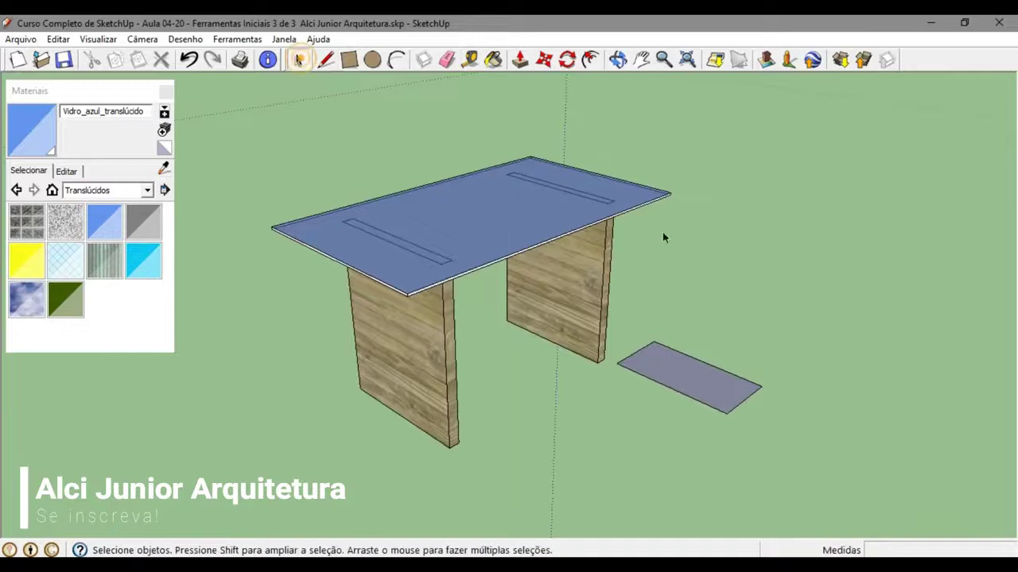
right_click(708, 380)
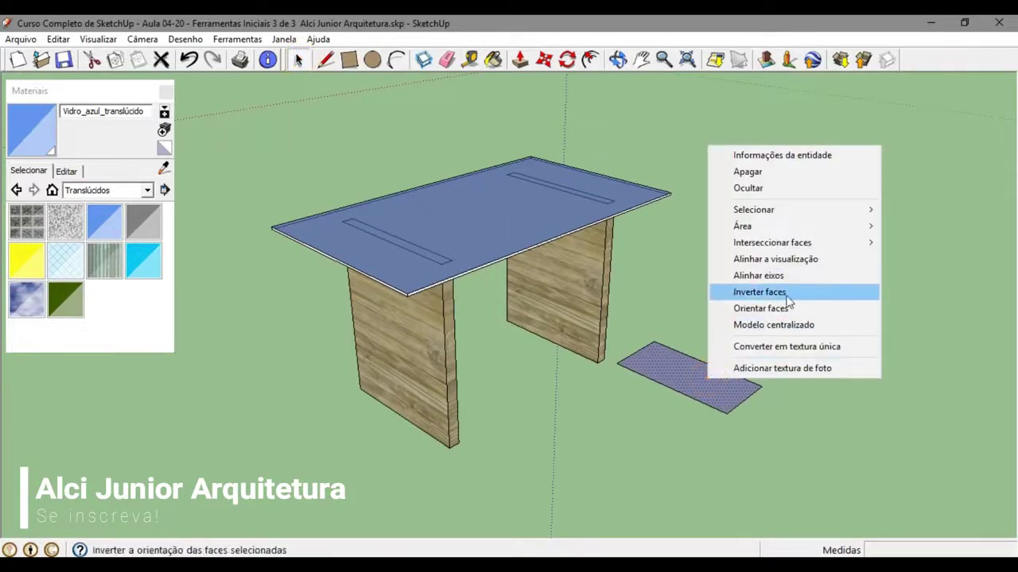
left_click(760, 293)
left_click(769, 326)
Fill every unpainted face in the model at once with Vidro_azul_translúcido, starting from the tabletop's side edge.
left_click(163, 168)
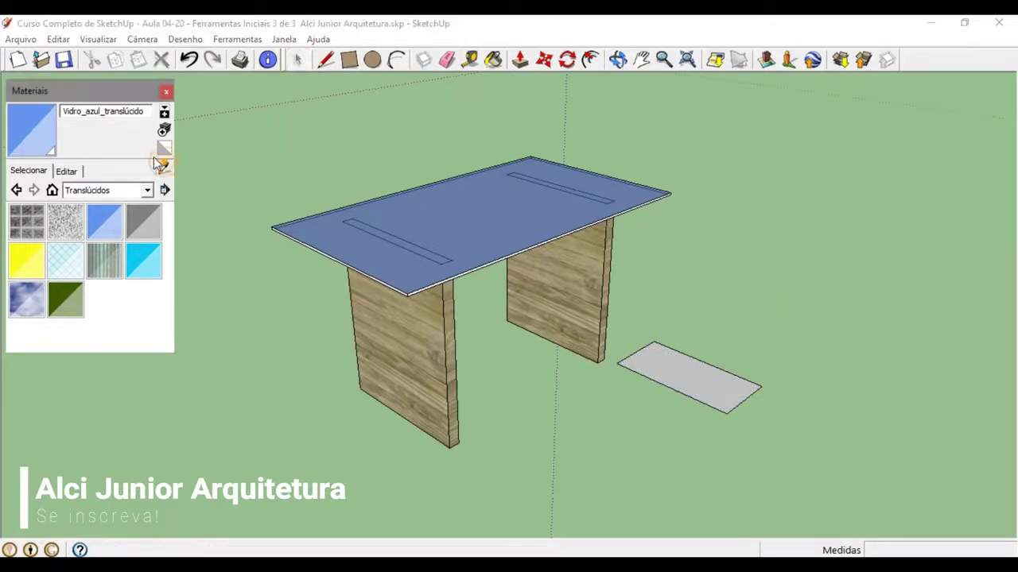
scroll(493, 256, "up", 3)
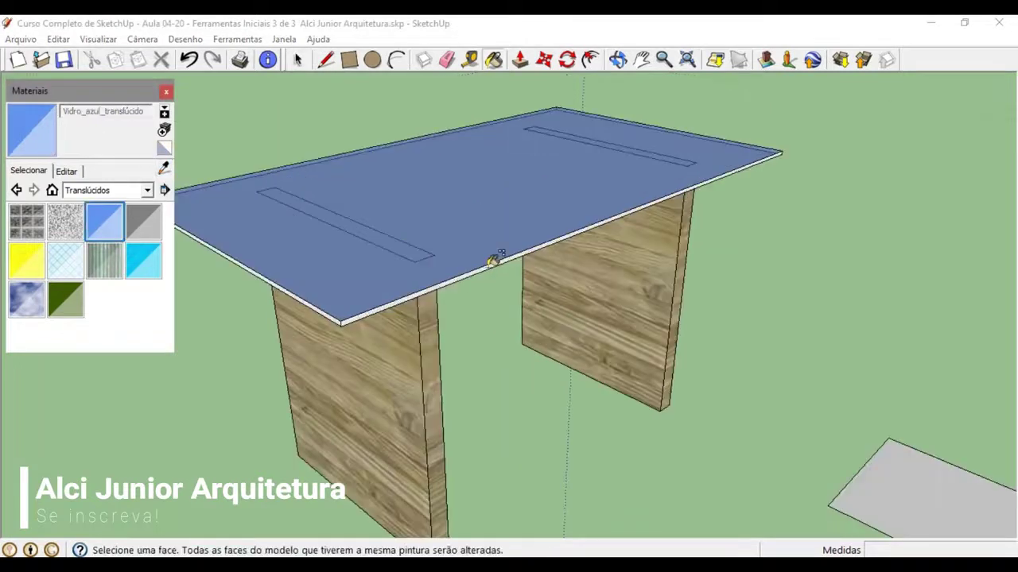
left_click(503, 262, "shift")
scroll(731, 333, "down", 3)
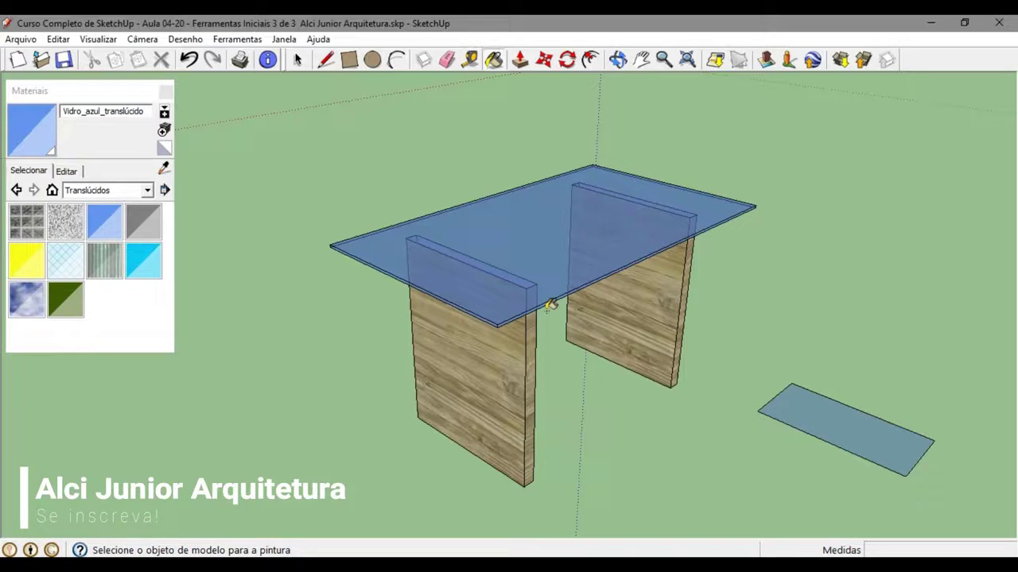
Paint a broad face of each leg with the translucent blue glass and undo both fills.
left_click(636, 297)
left_click(499, 378)
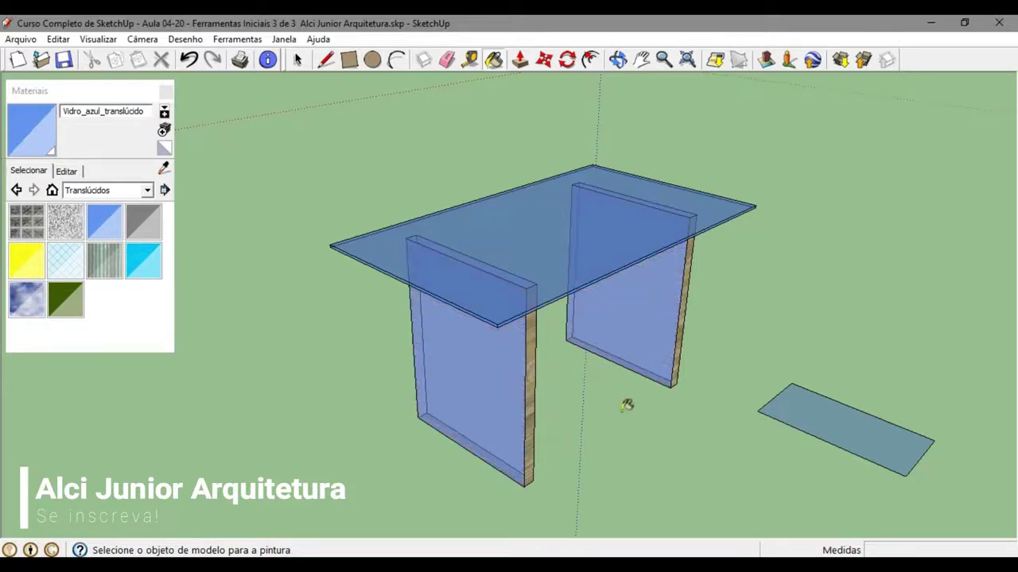
key("ctrl+z")
key("ctrl+z")
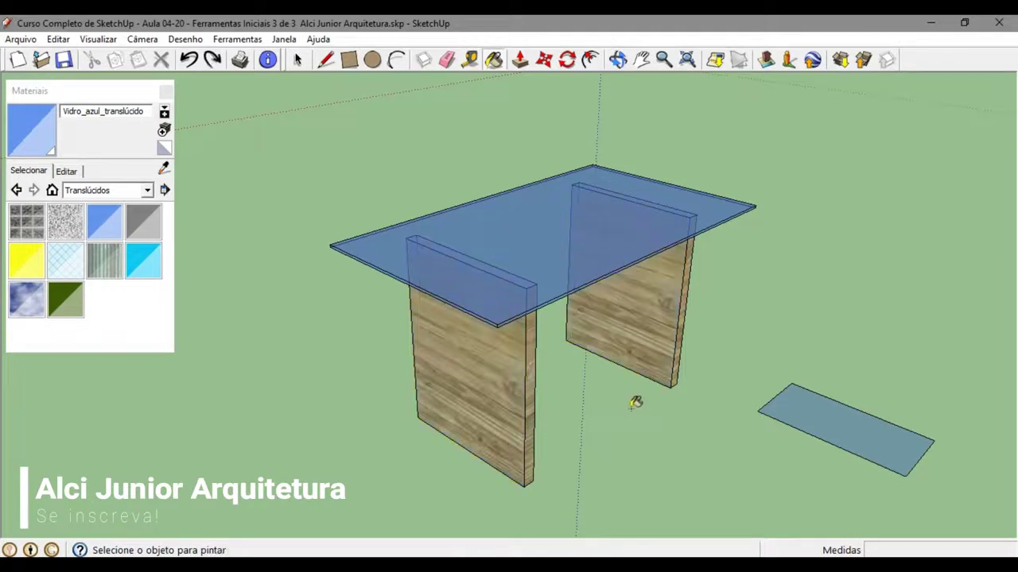
Try replacing all the legs' wood with the blue glass at once, and undo back to before the ground rectangle.
left_click(670, 300, "shift")
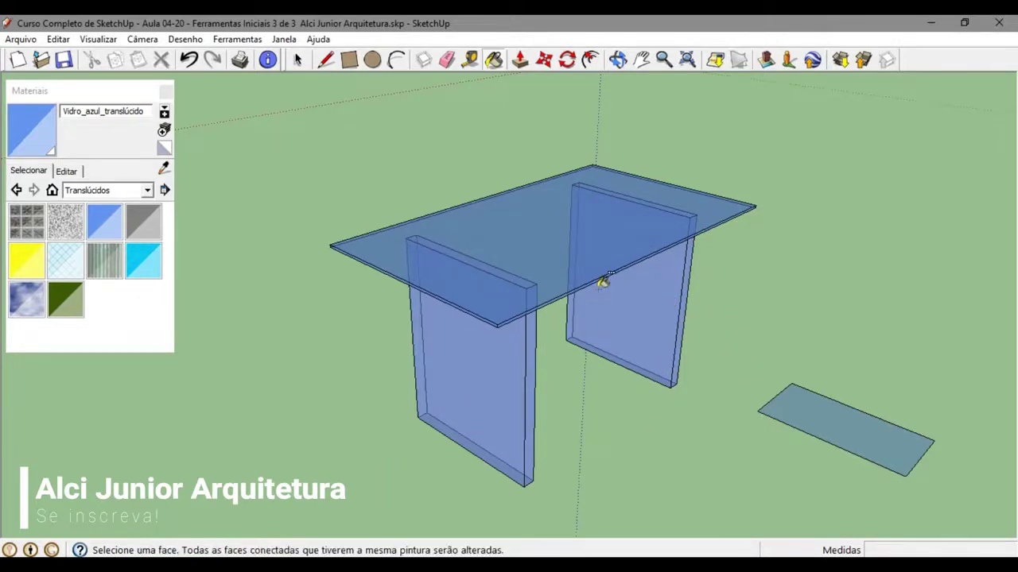
key("ctrl+z")
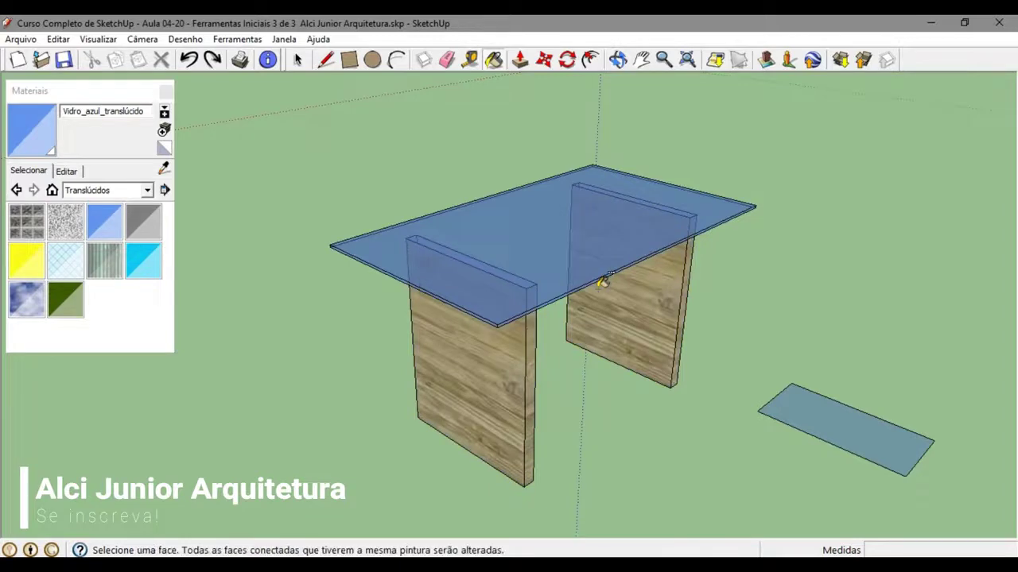
left_click(604, 282, "ctrl")
key("ctrl+z")
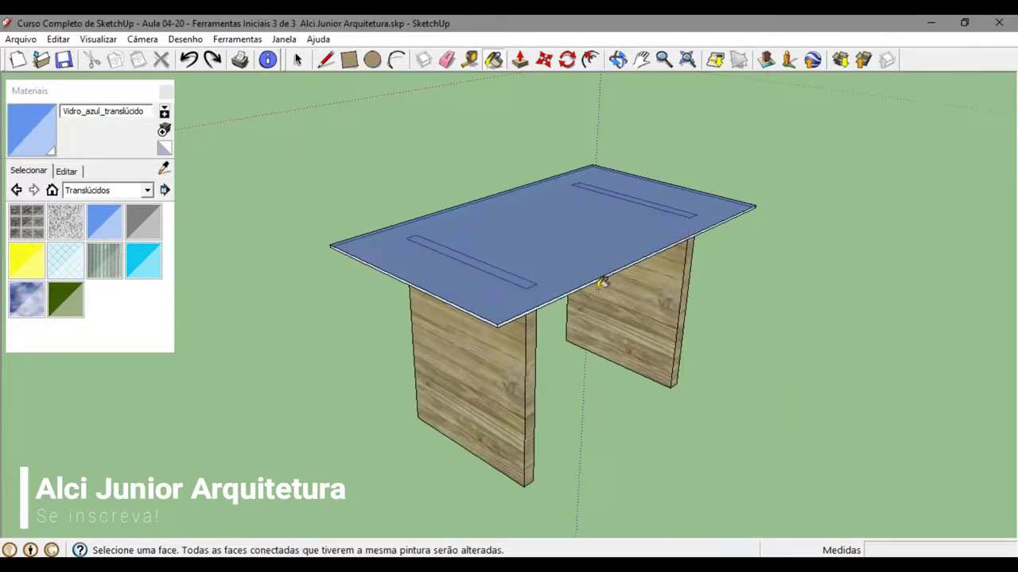
Fill the tabletop's underside and side edges together with Vidro_azul_translúcido as connected faces sharing the same paint.
scroll(557, 286, "up", 5)
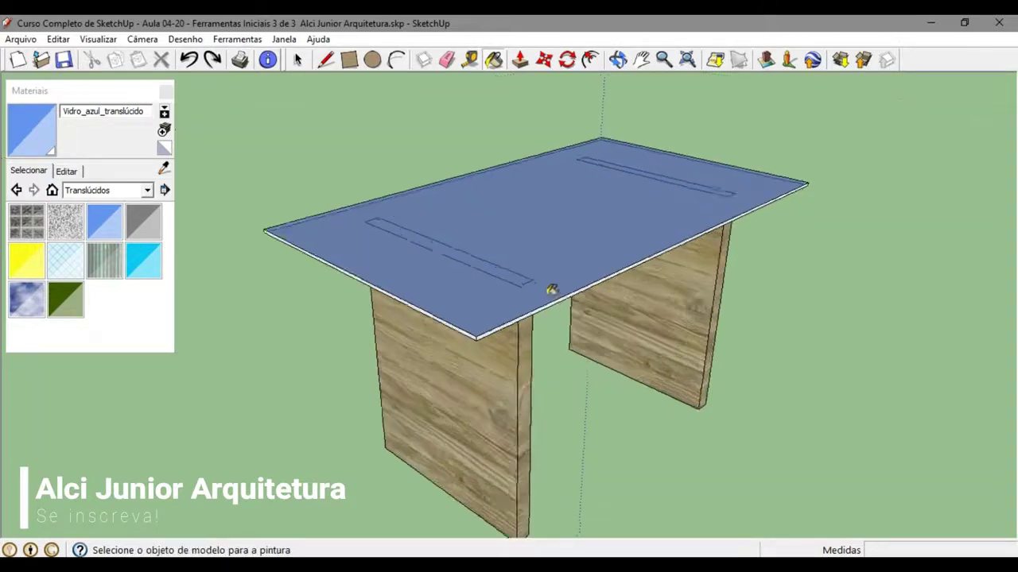
mouse_move(470, 349)
middle_mouse_down()
mouse_move(473, 243)
mouse_move(538, 86)
mouse_move(604, 220)
mouse_move(485, 383)
mouse_move(531, 370)
mouse_move(443, 461)
mouse_move(729, 382)
mouse_move(568, 382)
mouse_move(609, 313)
mouse_move(598, 234)
middle_mouse_up()
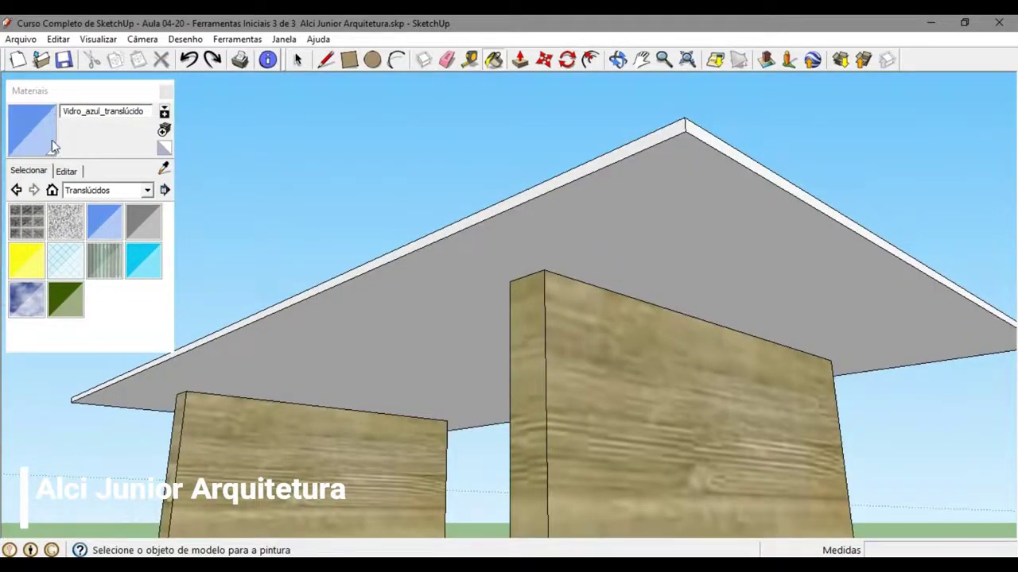
left_click(445, 267)
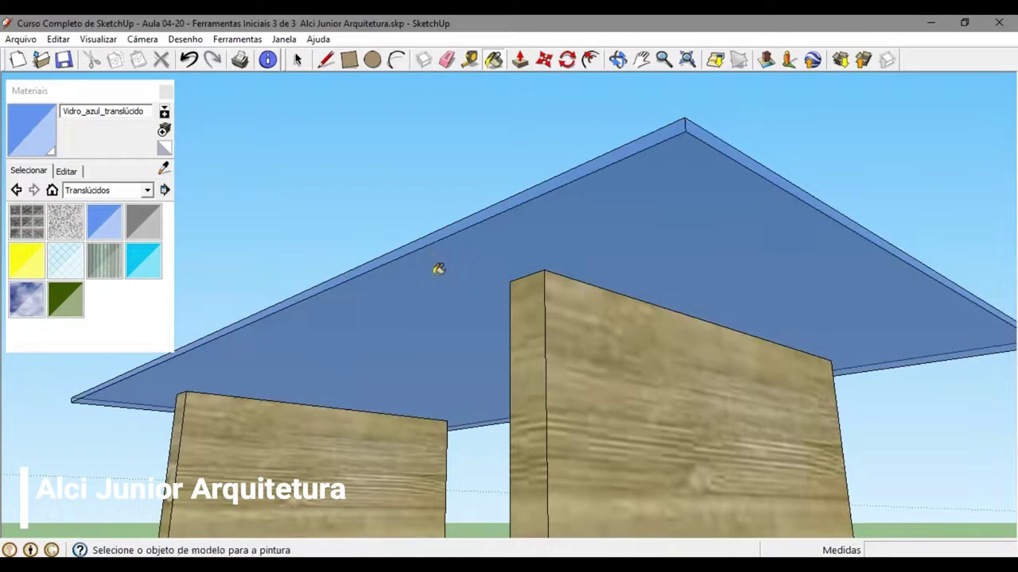
mouse_move(438, 268)
middle_mouse_down()
mouse_move(576, 424)
mouse_move(618, 431)
mouse_move(400, 408)
mouse_move(718, 402)
mouse_move(571, 375)
mouse_move(454, 374)
mouse_move(295, 411)
mouse_move(350, 374)
middle_mouse_up()
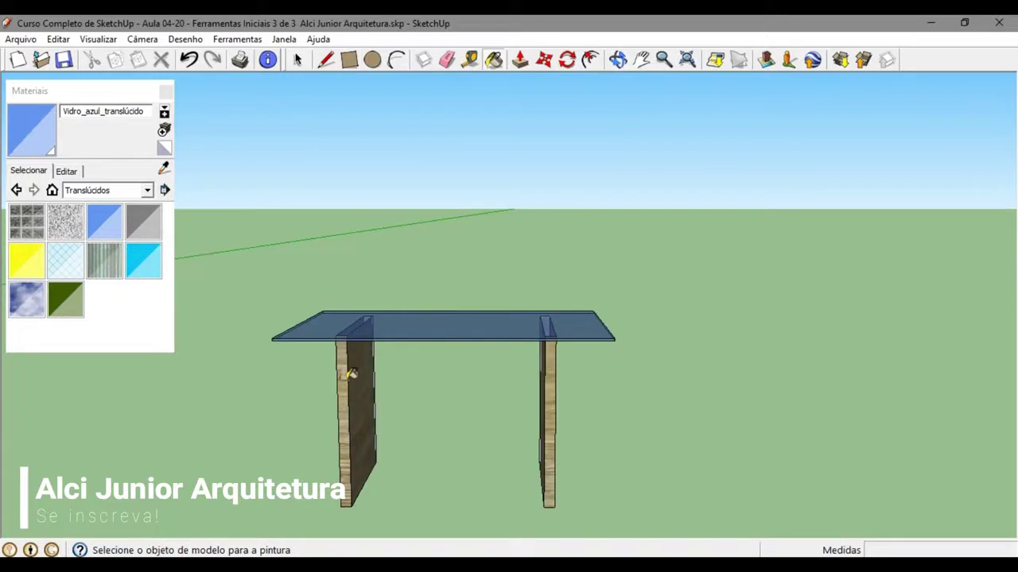
mouse_move(258, 225)
middle_mouse_down()
mouse_move(379, 229)
mouse_move(370, 223)
middle_mouse_up()
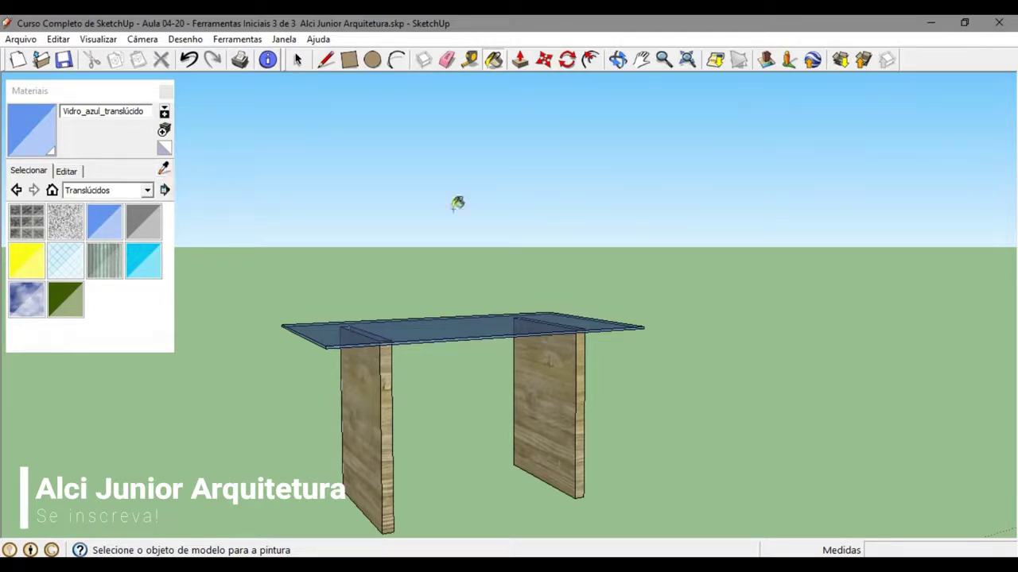
left_click(297, 59)
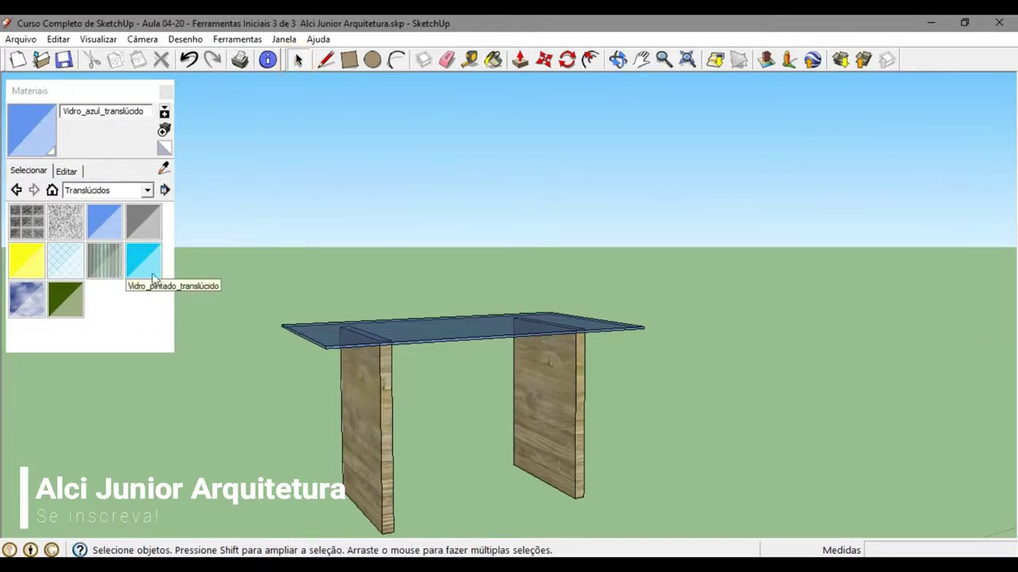
Choose Madeira_piso_parquete from the Madeiras category as the paint and browse the other material categories.
middle_click_drag(313, 313, 524, 317)
scroll(520, 326, "up", 2)
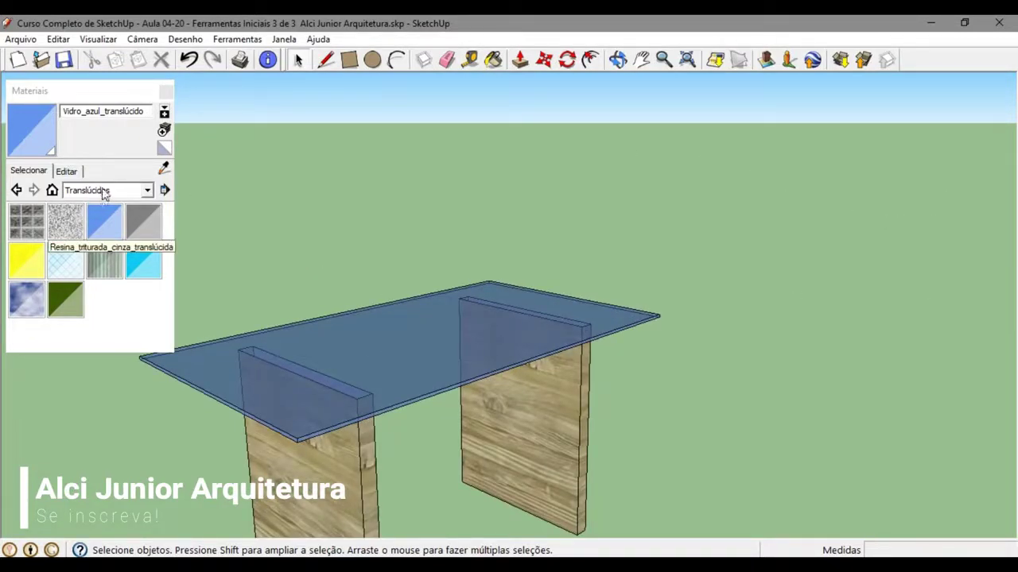
left_click(140, 191)
left_click(108, 278)
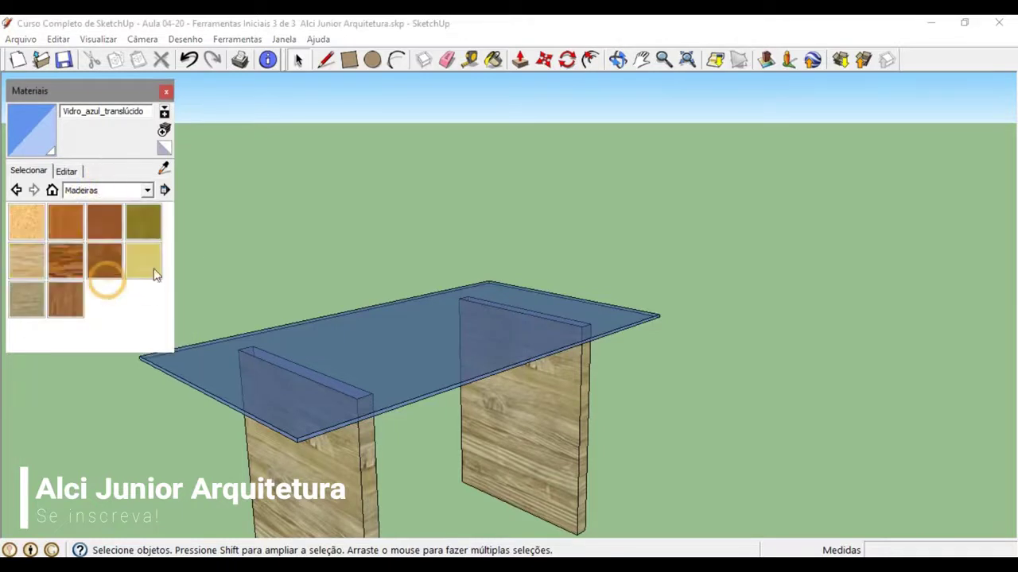
left_click(96, 258)
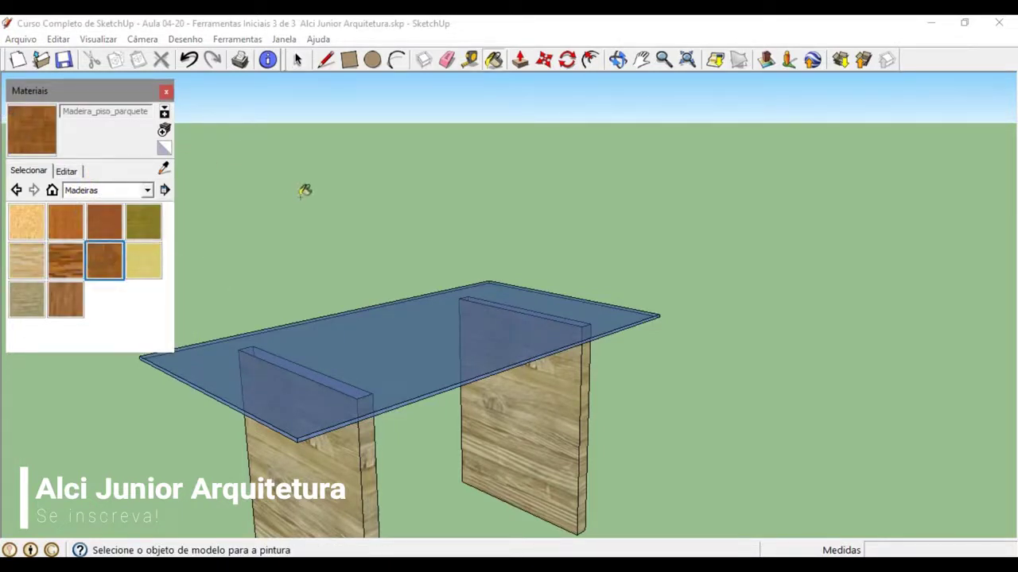
left_click(95, 190)
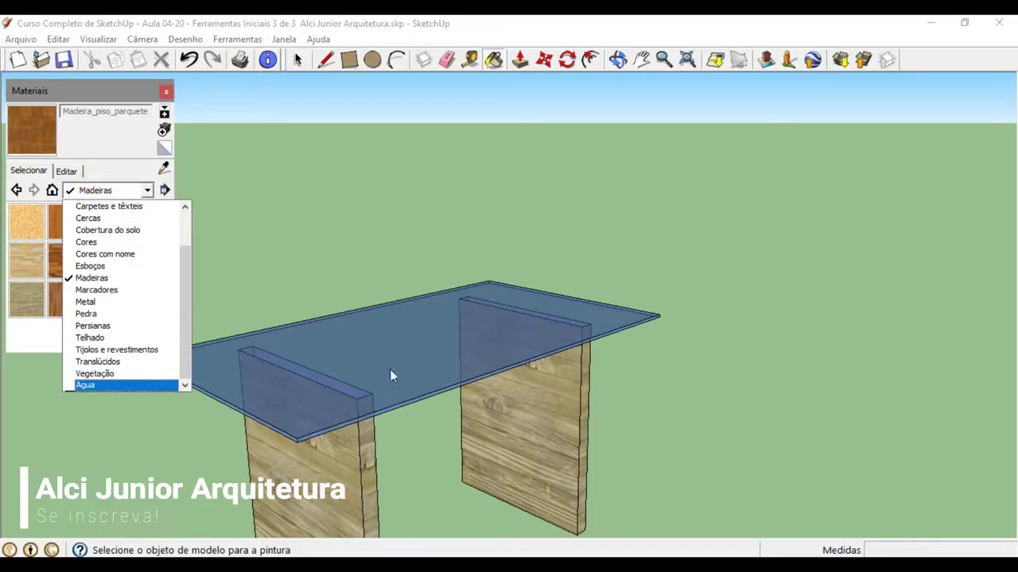
Sample the translucent blue glass from the tabletop as the current paint.
left_click(164, 170)
left_click(163, 168)
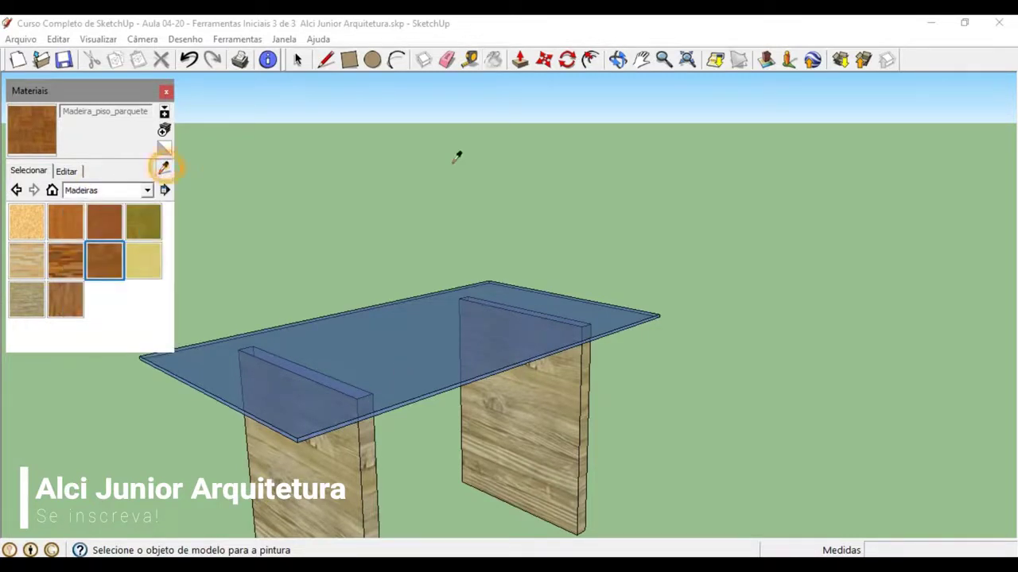
left_click(430, 321)
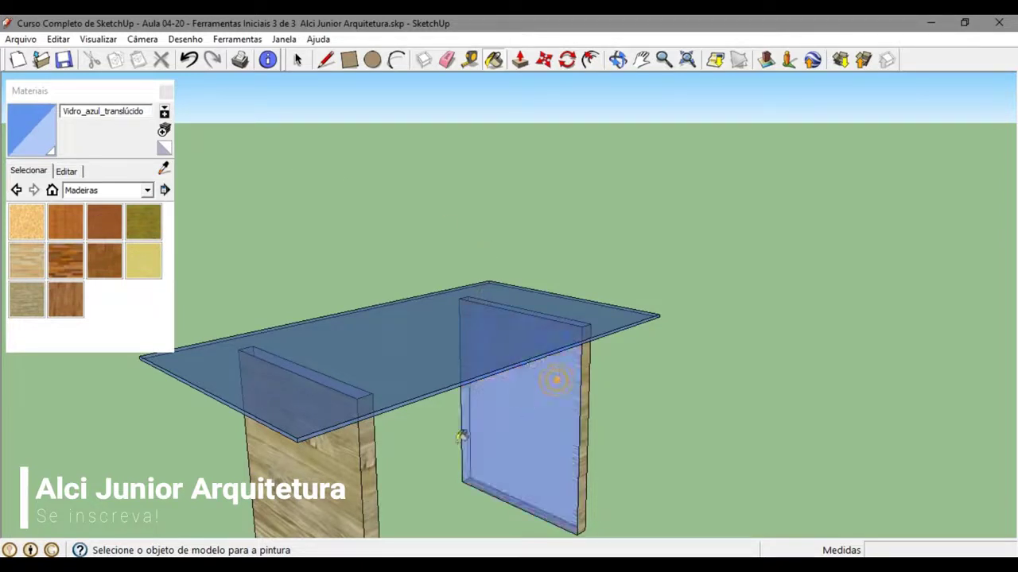
Apply the sampled blue glass to a broad face of both legs and undo the two fills.
left_click(561, 371)
left_click(356, 464)
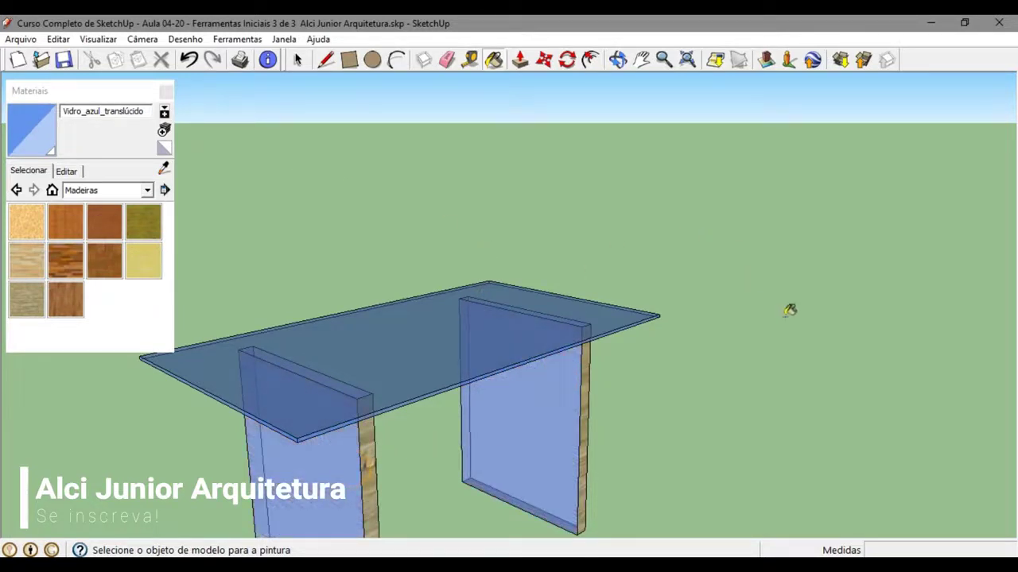
key("ctrl")
key("ctrl+z")
key("ctrl+z")
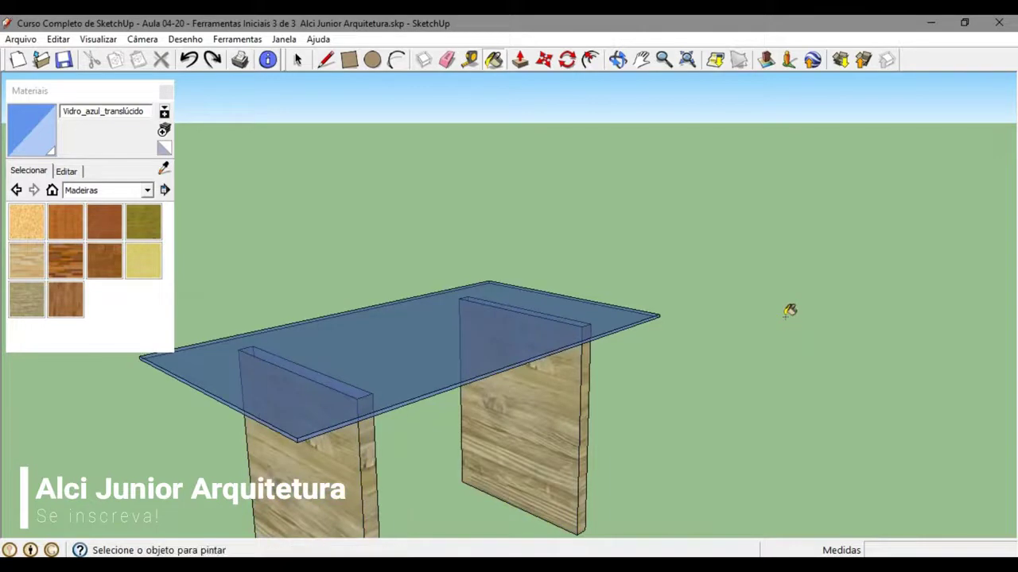
Open Vidro_azul_translúcido for editing, try recolouring it purple on the colour wheel, and undo the colour change.
mouse_move(744, 303)
middle_mouse_down()
mouse_move(391, 375)
mouse_move(498, 311)
mouse_move(543, 215)
mouse_move(384, 390)
middle_mouse_up()
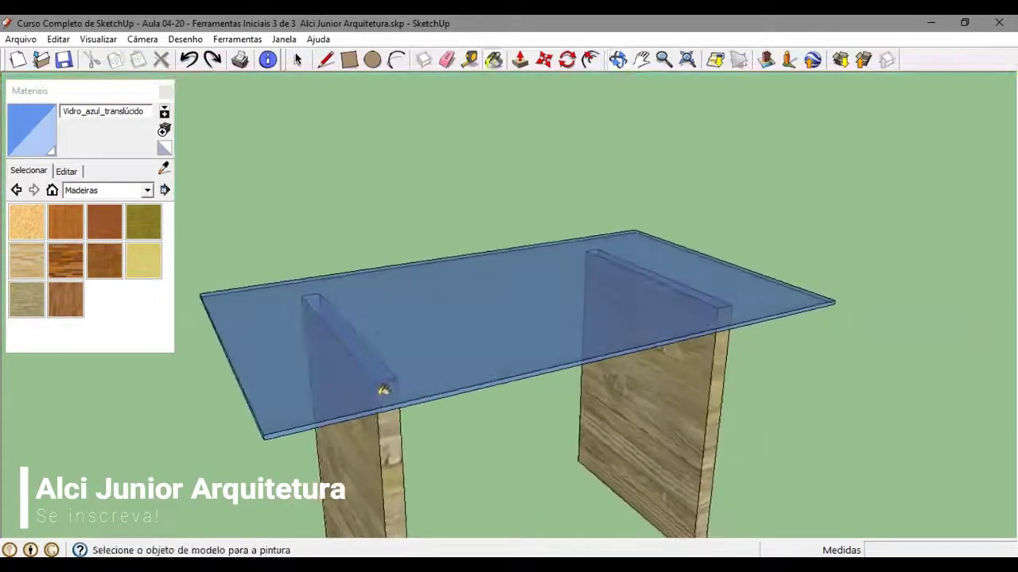
left_click(71, 174)
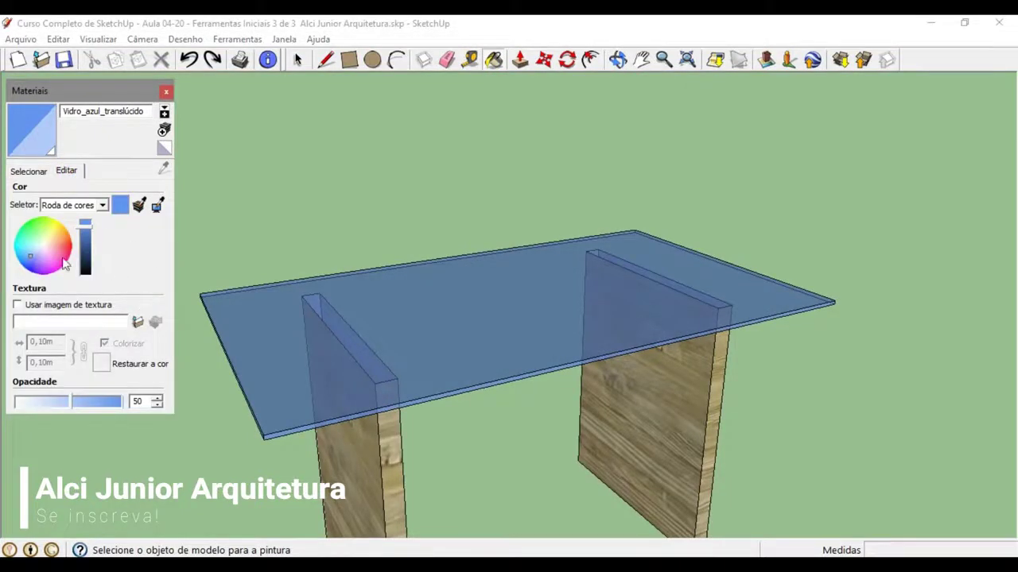
mouse_move(28, 261)
left_mouse_down()
mouse_move(57, 264)
mouse_move(62, 250)
mouse_move(43, 232)
mouse_move(67, 250)
mouse_move(47, 265)
left_mouse_up()
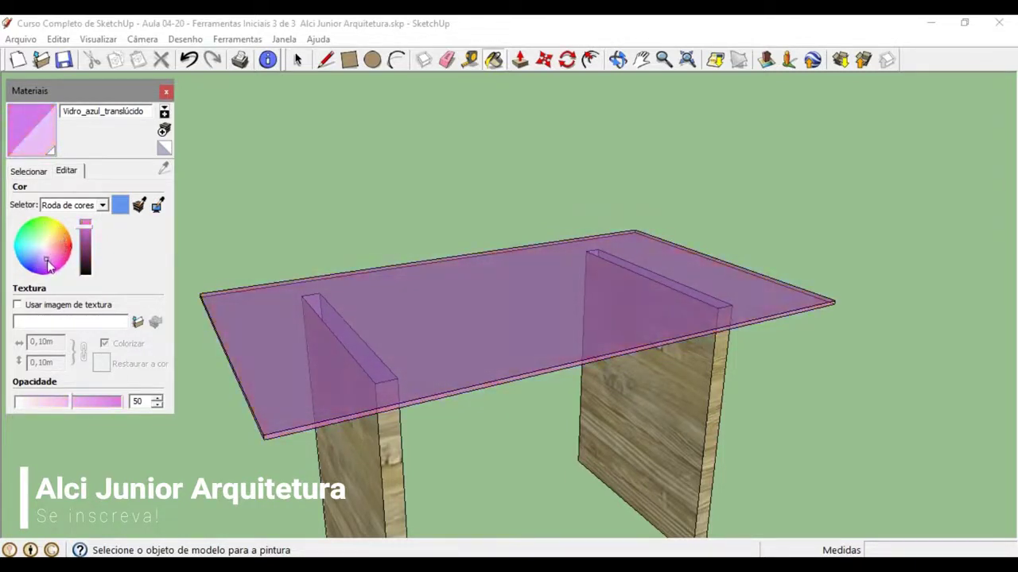
key("ctrl+z")
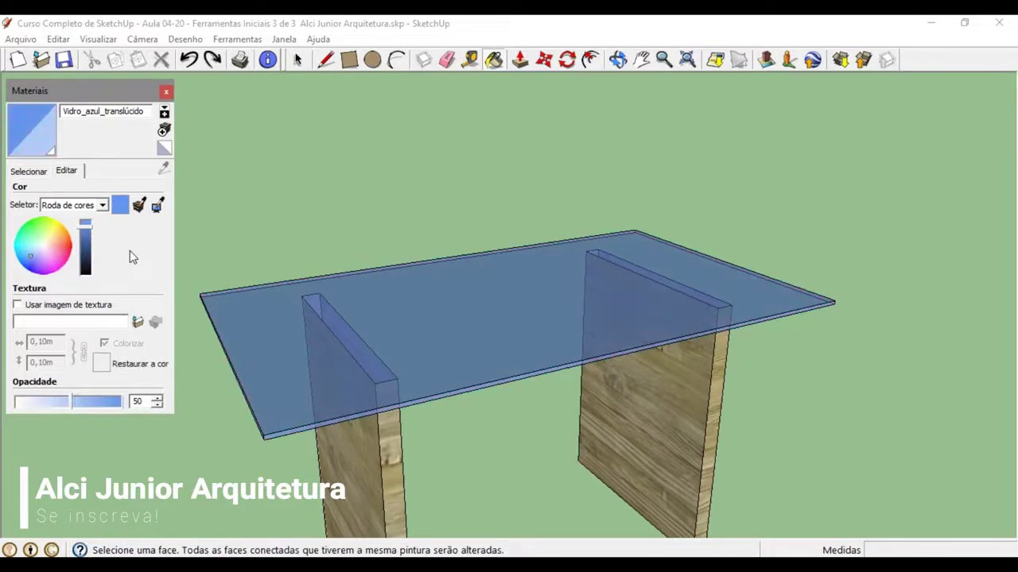
Lower the opacity of Vidro_azul_translúcido to 0.
left_click(69, 406)
left_click_drag(89, 403, 14, 407)
middle_click_drag(350, 419, 428, 465)
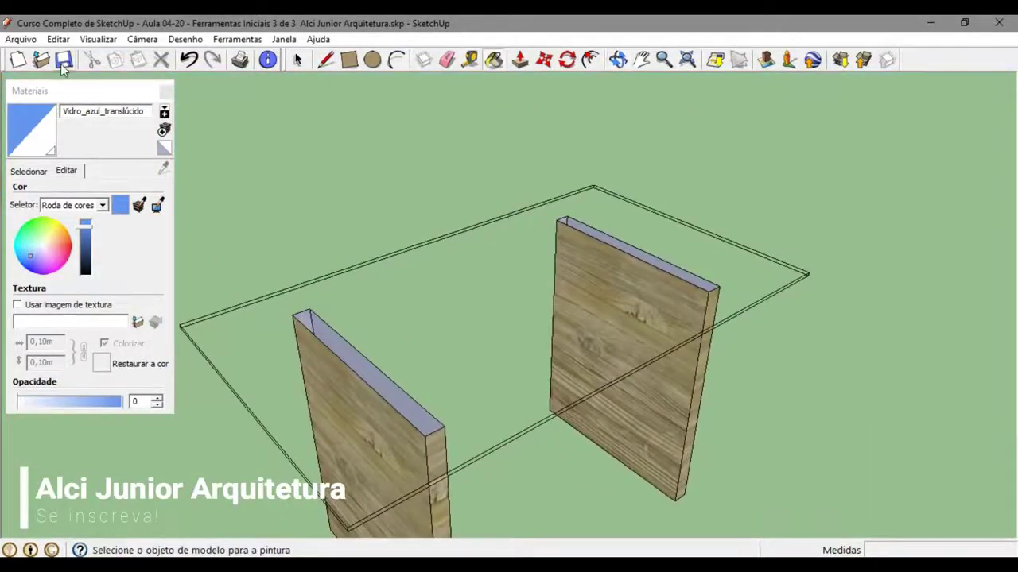
Select the transparent tabletop face to check it, clear the selection, and set the glass material's opacity to 15.
left_click(298, 59)
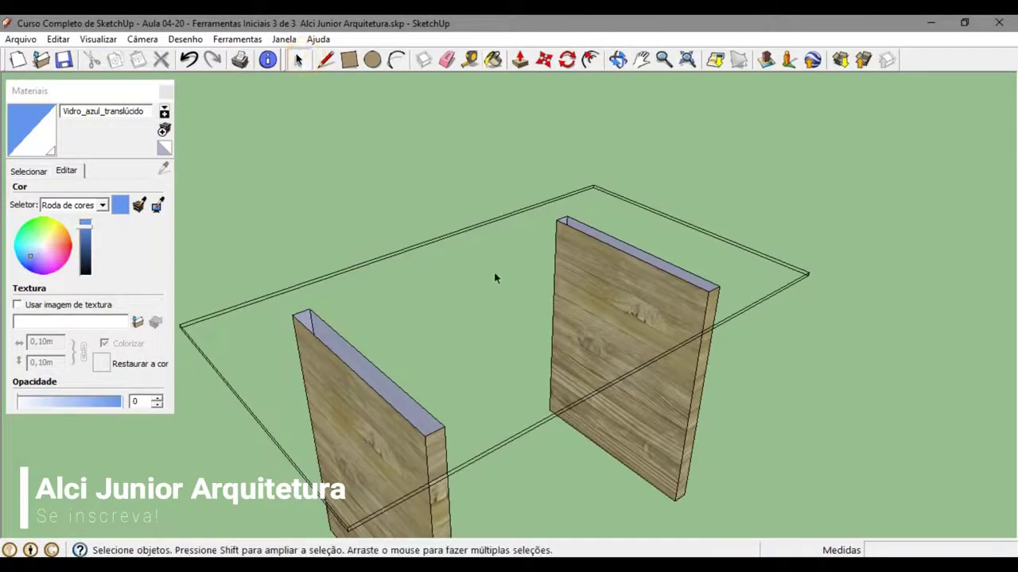
left_click(494, 272)
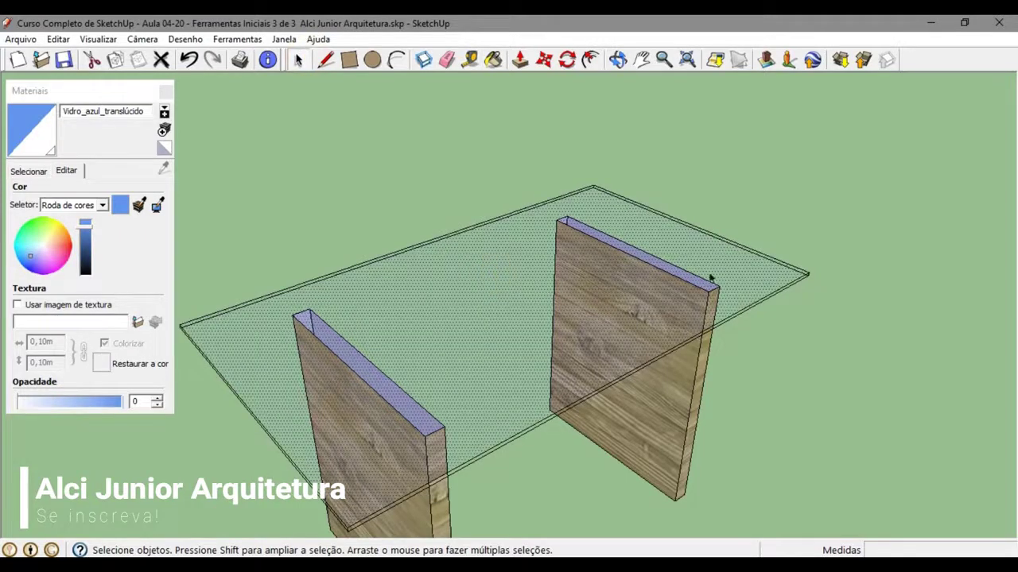
left_click(399, 140)
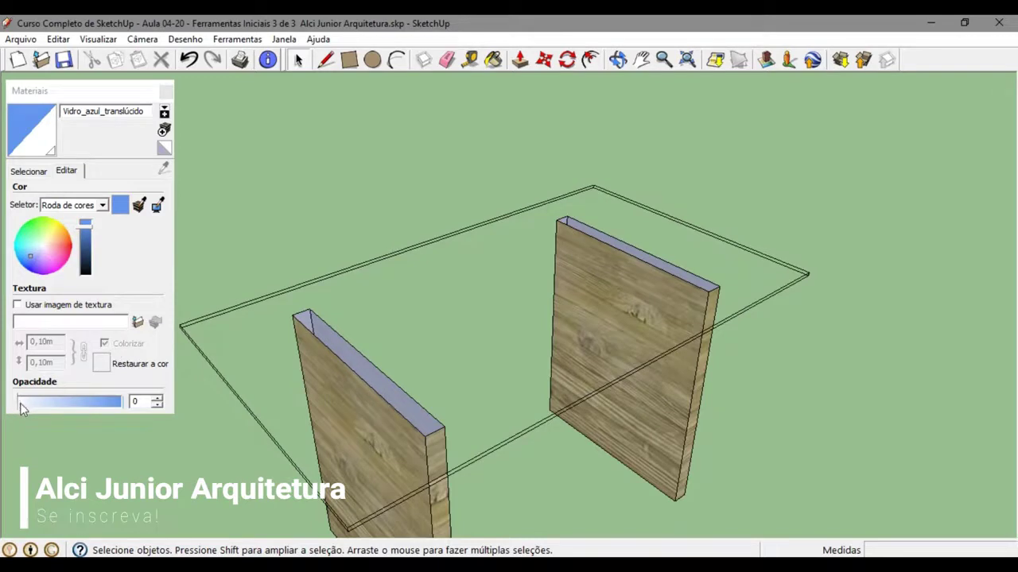
left_click_drag(20, 403, 36, 402)
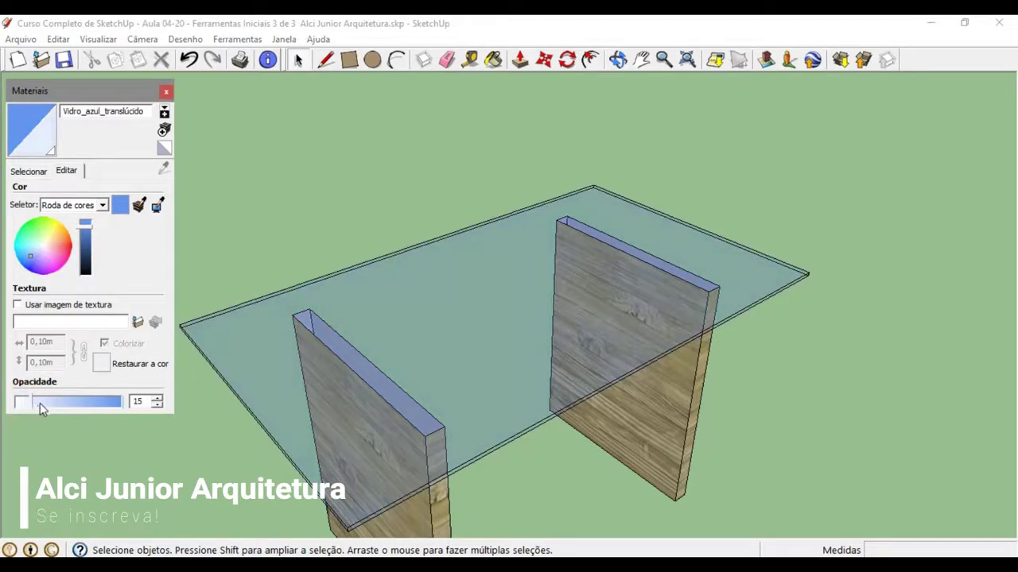
Sample the sawn-wood material from the broad face of the far leg.
middle_click_drag(395, 350, 422, 395)
scroll(420, 416, "down", 1)
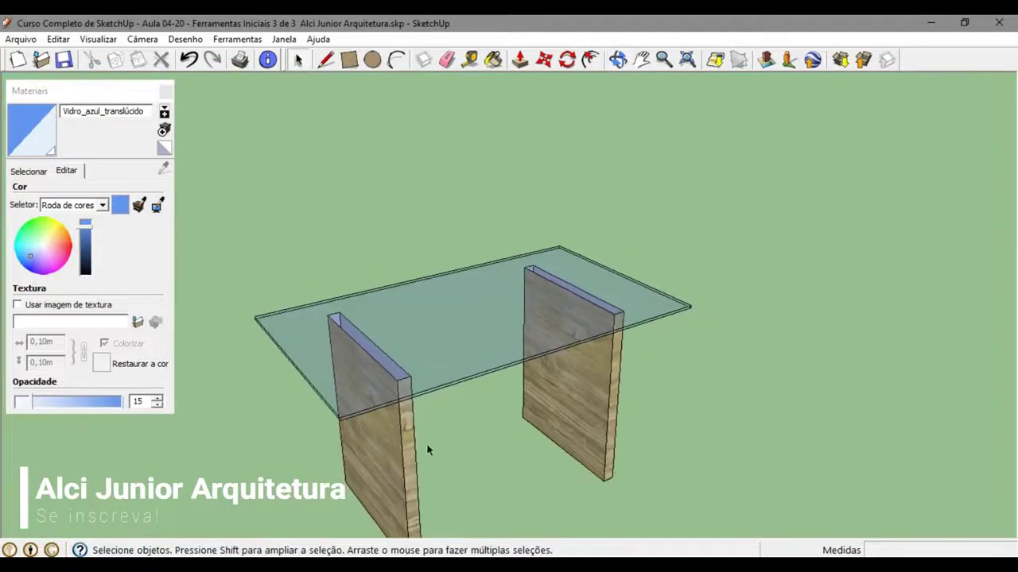
mouse_move(423, 440)
middle_mouse_down()
mouse_move(405, 420)
mouse_move(457, 391)
mouse_move(409, 442)
middle_mouse_up()
scroll(456, 391, "down", 2)
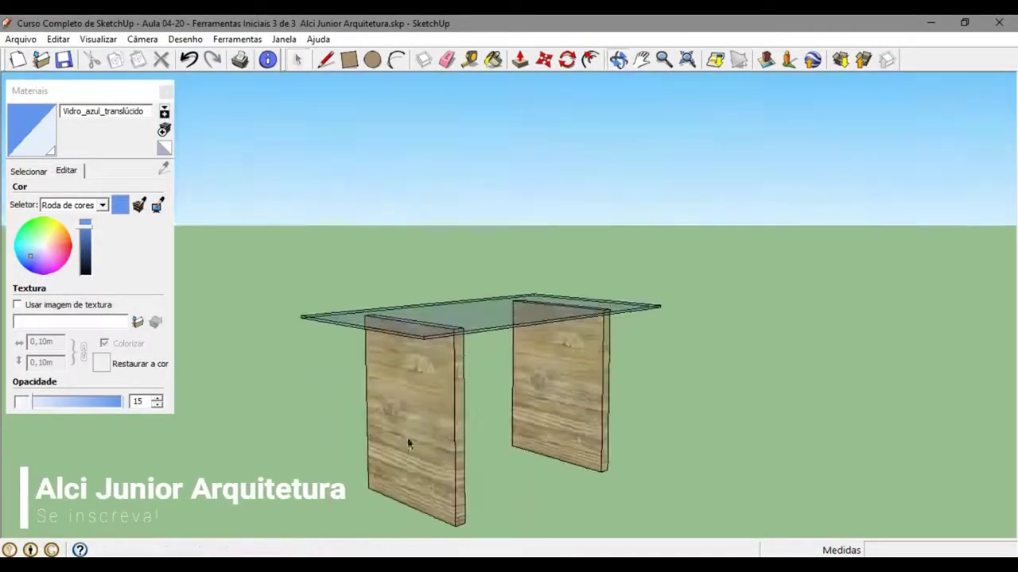
scroll(537, 407, "up", 2)
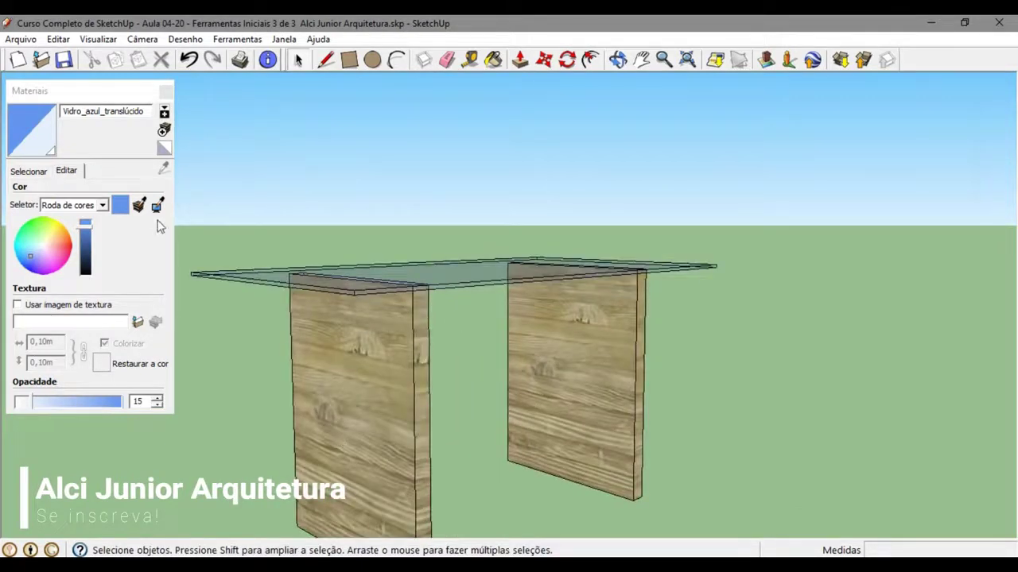
left_click(30, 174)
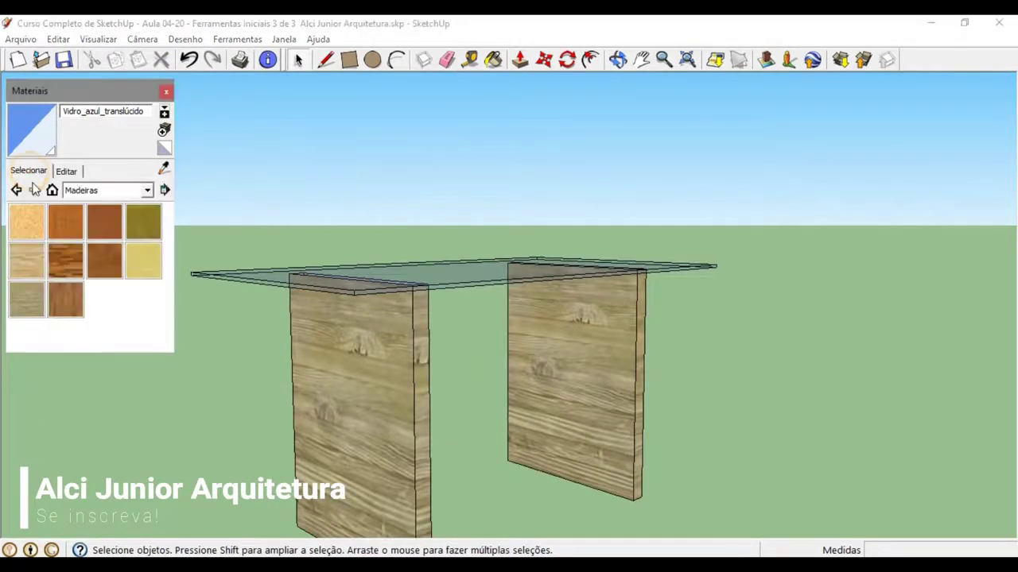
left_click(163, 169)
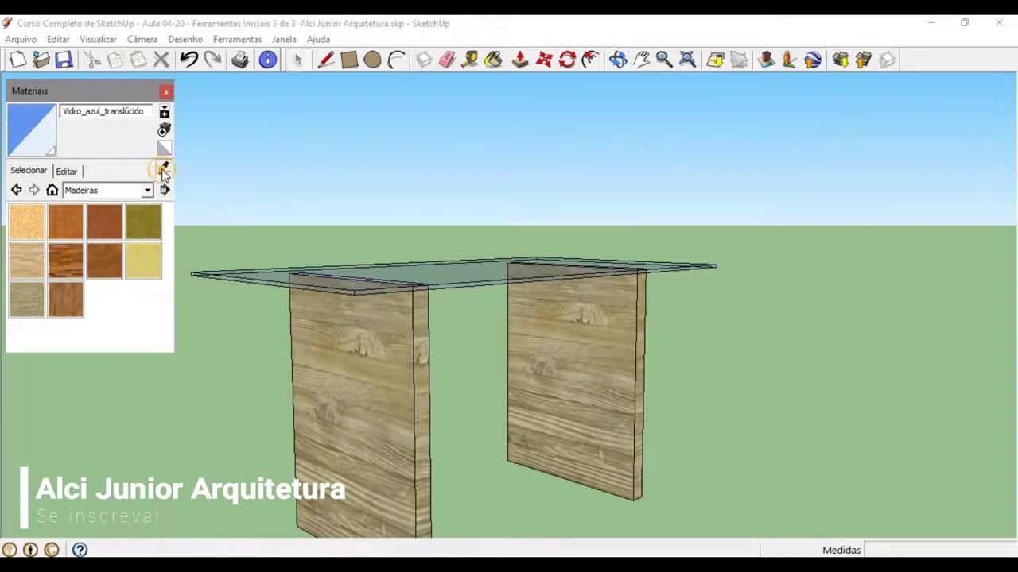
left_click(612, 331)
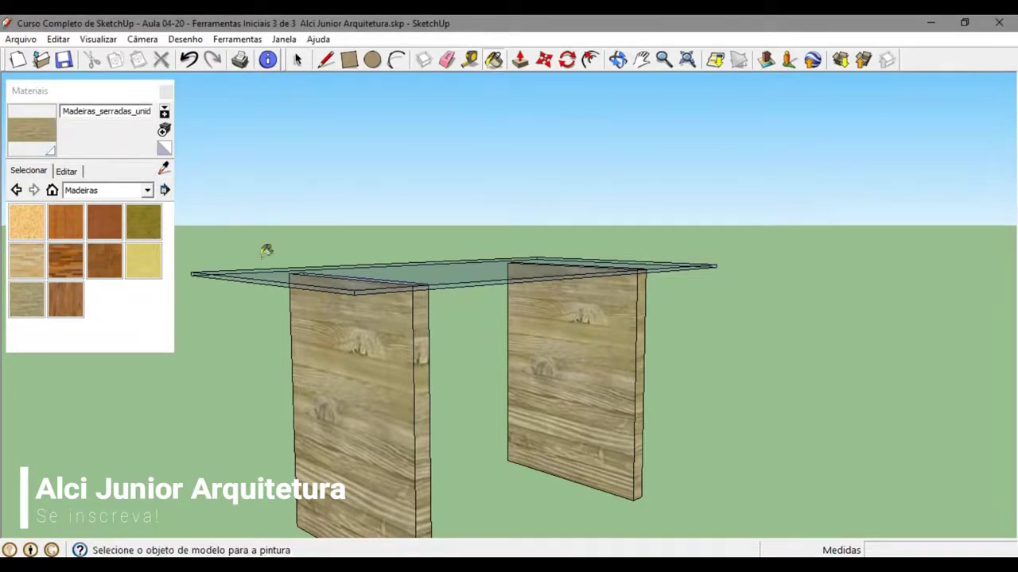
Open the sampled wood material for editing, try recolouring it green on the colour wheel, and undo the change.
left_click(68, 170)
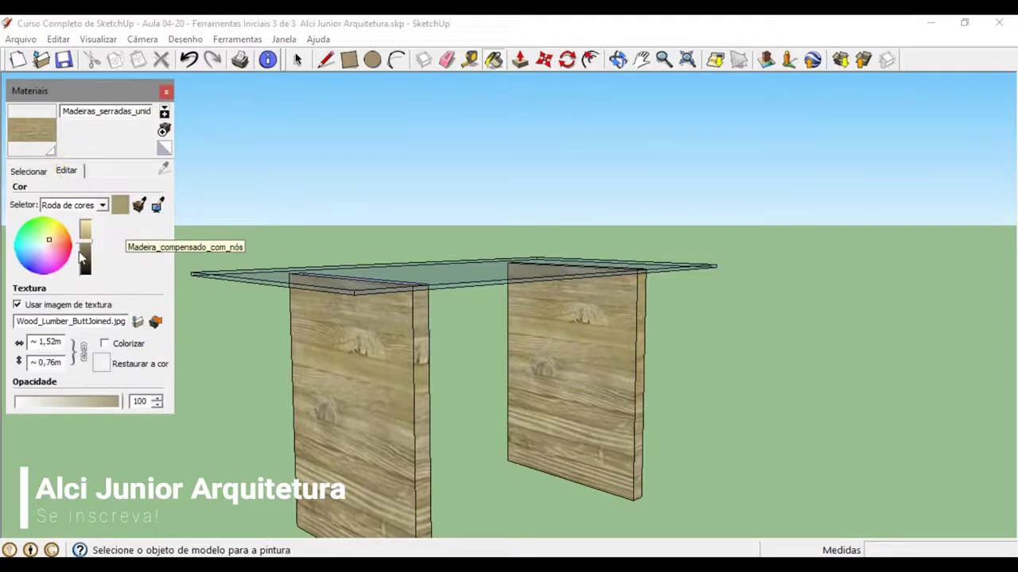
mouse_move(51, 235)
left_mouse_down()
mouse_move(61, 262)
mouse_move(53, 272)
mouse_move(33, 256)
mouse_move(44, 229)
left_mouse_up()
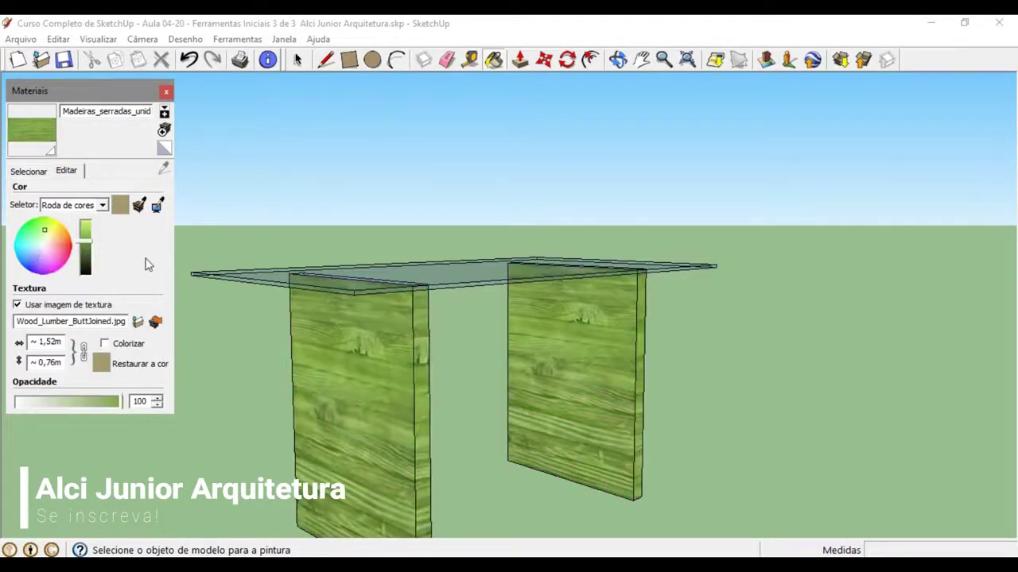
key("ctrl+z")
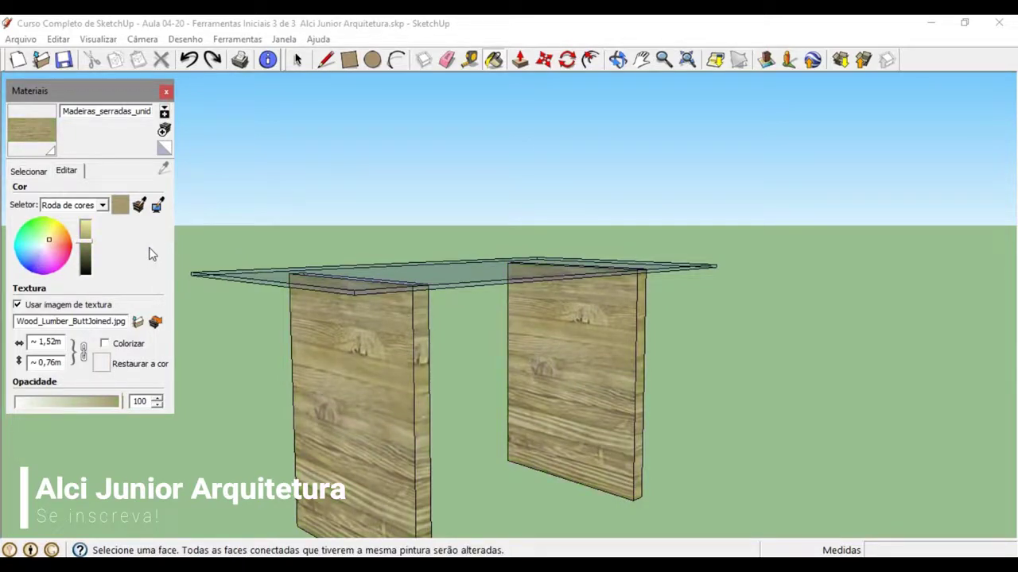
Lower the brightness of the legs' wood material to a dark brown, keeping its opacity at 100.
left_click_drag(84, 241, 196, 266)
mouse_move(86, 269)
left_mouse_down()
mouse_move(88, 248)
mouse_move(93, 258)
left_mouse_up()
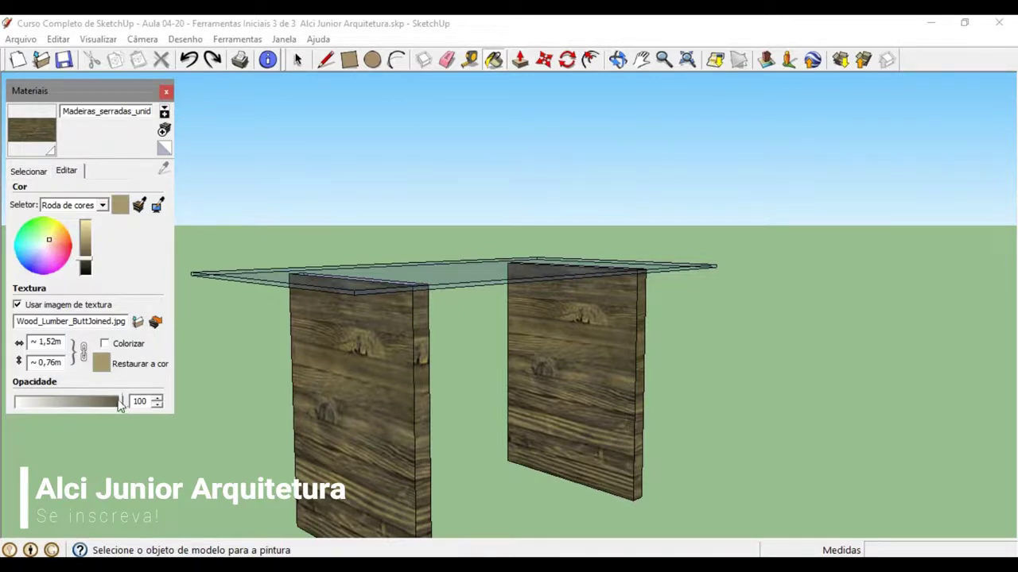
mouse_move(125, 405)
left_mouse_down()
mouse_move(42, 402)
mouse_move(129, 409)
left_mouse_up()
middle_click_drag(392, 393, 472, 303)
Paint the near leg's broad outer face with the black-and-white checkerboard tile from the Azulejos collection.
left_click(28, 171)
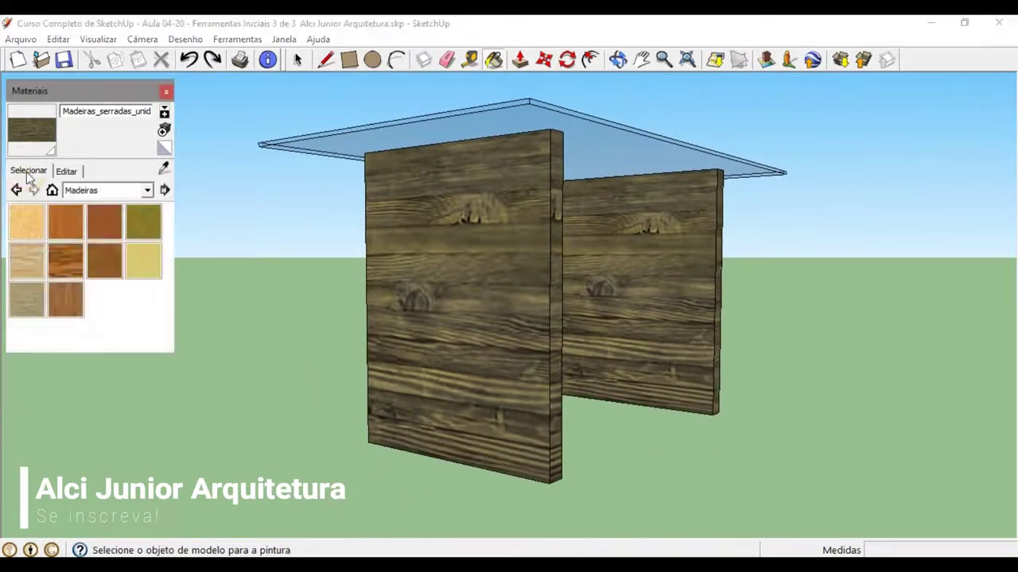
left_click(113, 191)
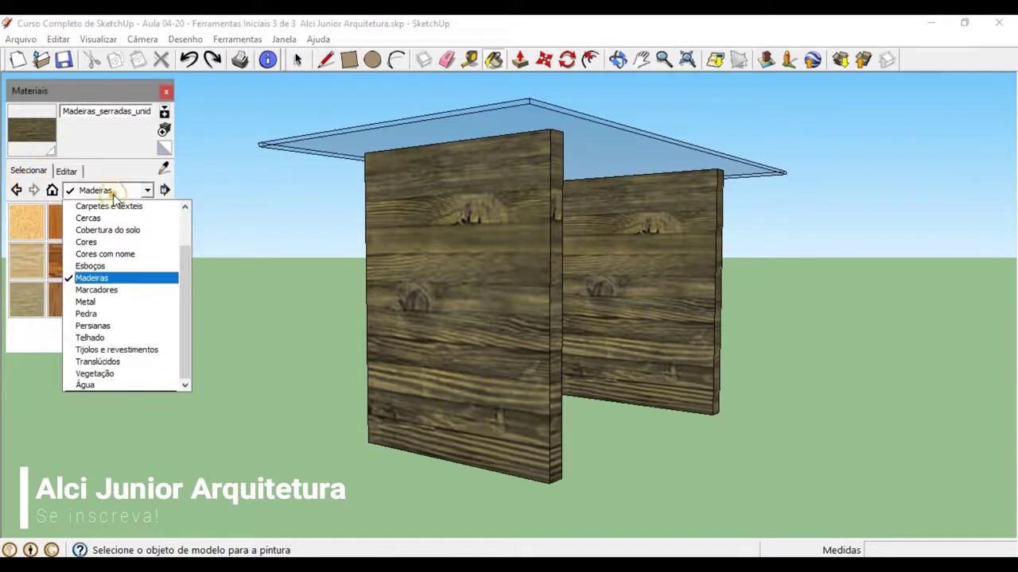
scroll(123, 259, "up", 2)
left_click(102, 242)
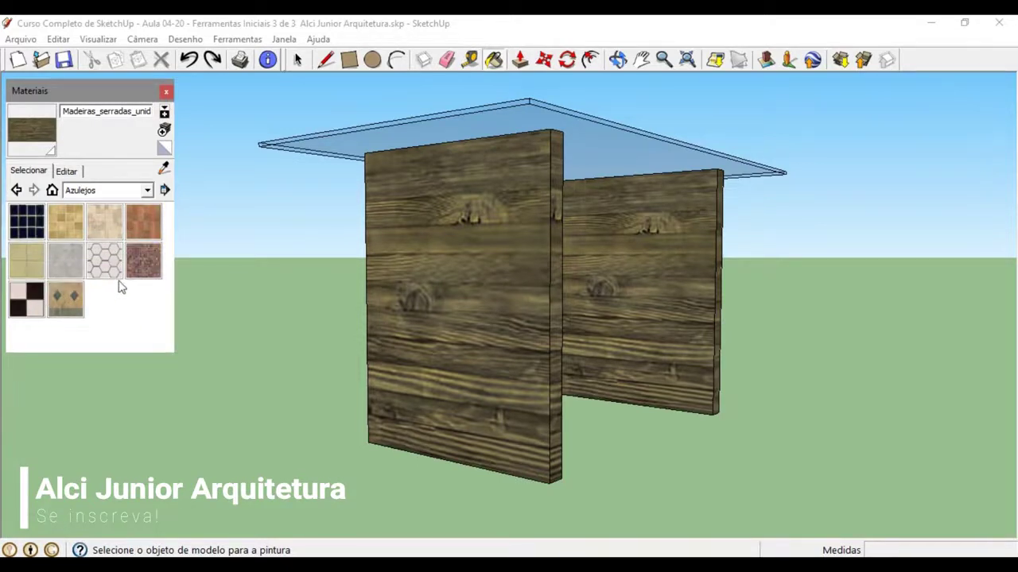
left_click(27, 299)
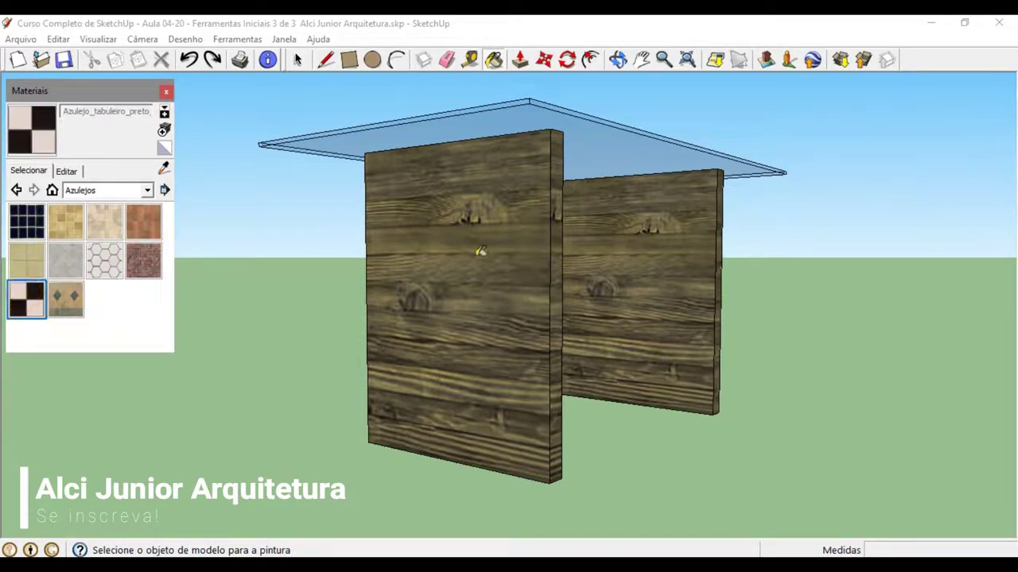
left_click(499, 286)
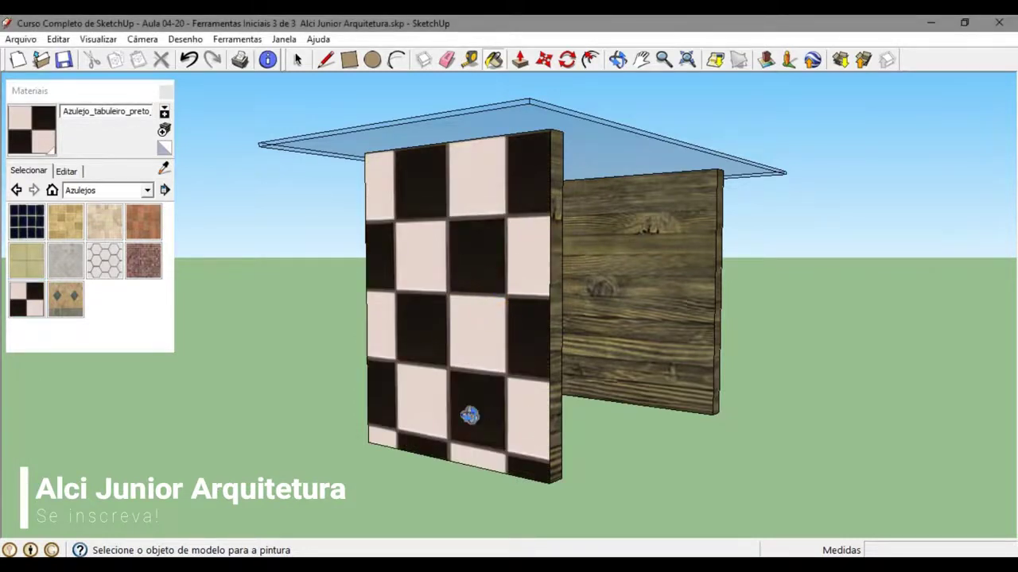
View the tiled leg face from the front and recolour its checkerboard material purple on the colour wheel.
mouse_move(470, 418)
middle_mouse_down()
mouse_move(626, 399)
mouse_move(640, 377)
mouse_move(623, 309)
middle_mouse_up()
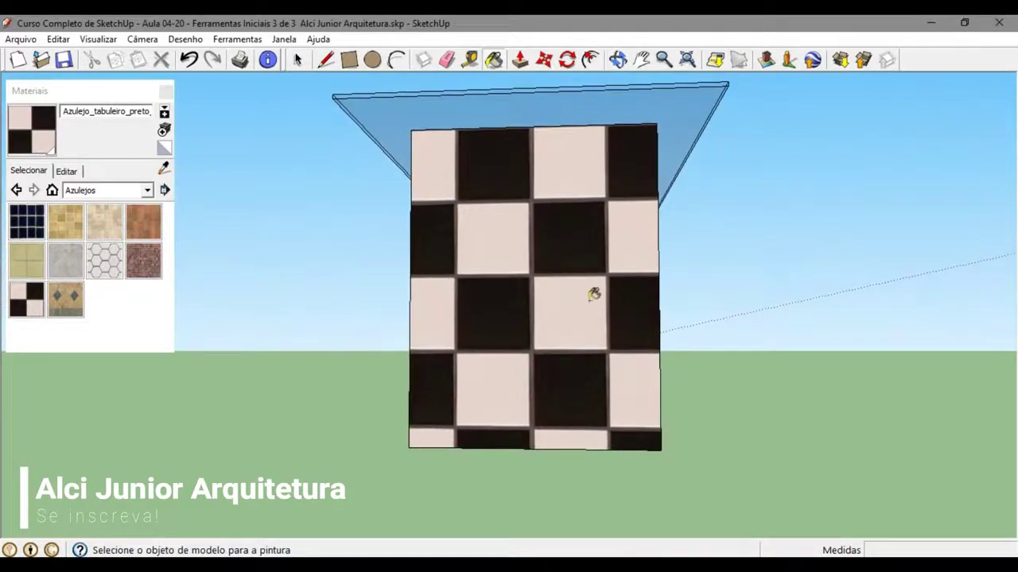
mouse_move(548, 299)
middle_mouse_down()
mouse_move(578, 348)
mouse_move(571, 322)
middle_mouse_up()
scroll(582, 322, "up", 2)
scroll(589, 332, "down", 2)
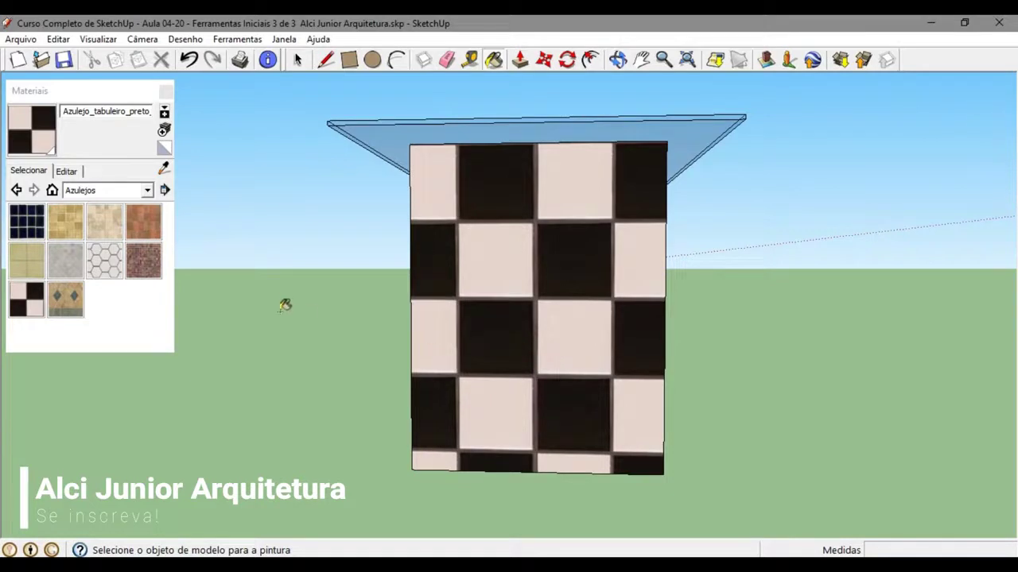
left_click(67, 172)
mouse_move(63, 255)
left_mouse_down()
mouse_move(28, 237)
mouse_move(45, 274)
mouse_move(89, 225)
mouse_move(90, 275)
left_mouse_up()
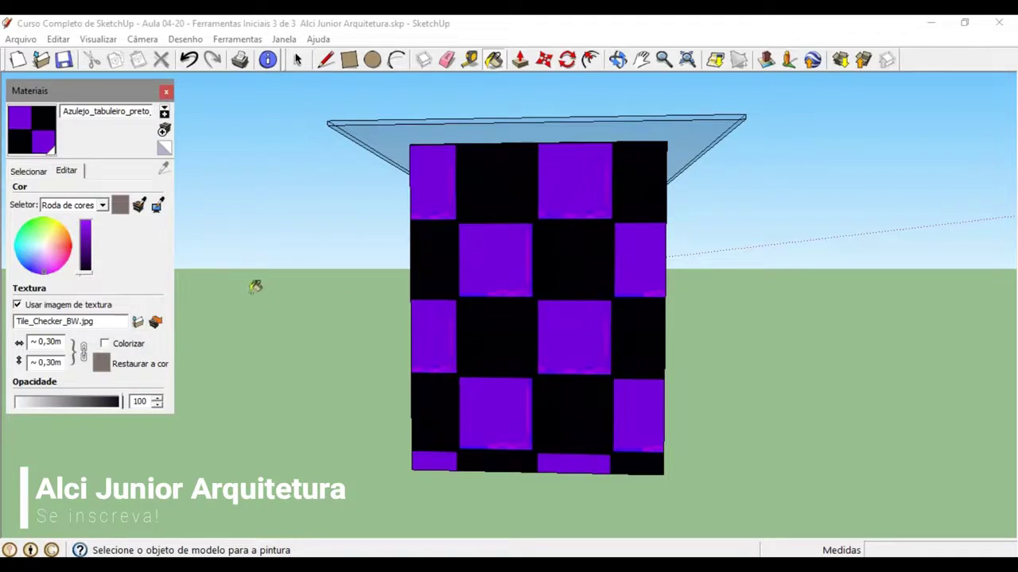
Repaint the purple leg face with the original black-and-white checkerboard tile from the Azulejos collection.
left_click(28, 170)
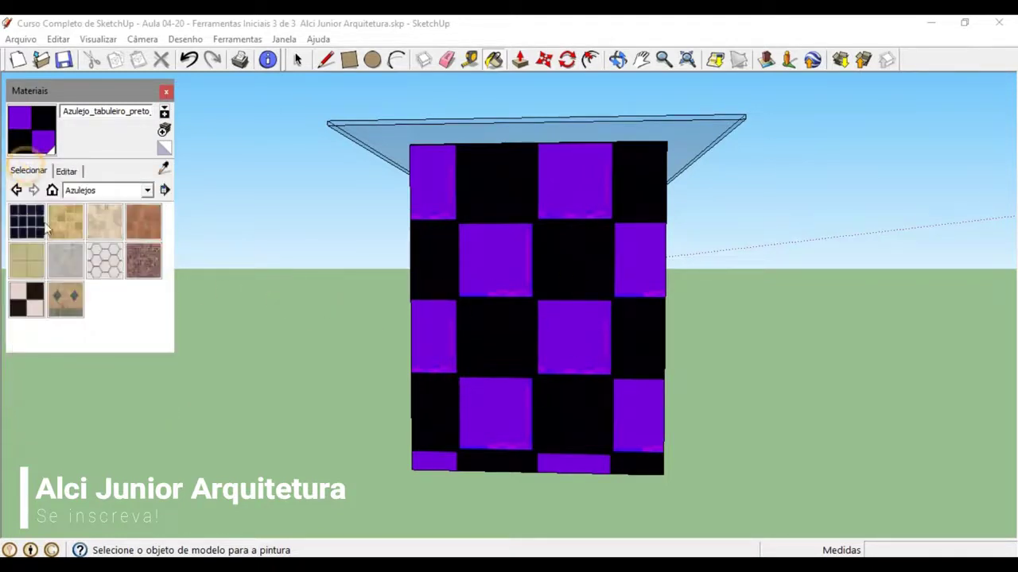
left_click(26, 299)
left_click(625, 241)
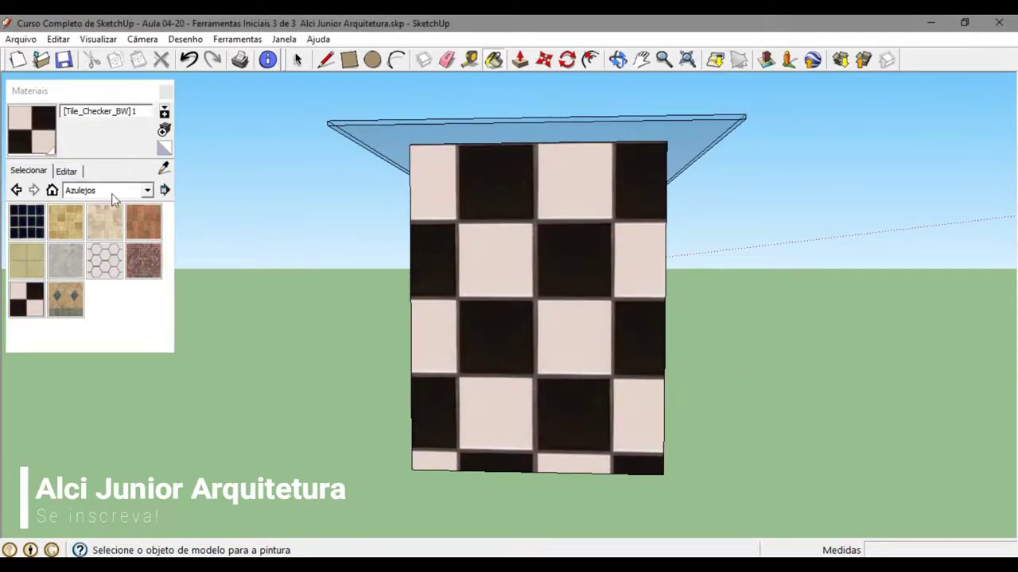
Open the checkerboard tile material for editing and set its texture width to 0,15 m, followed by 0,05 m, with proportions linked.
left_click(66, 171)
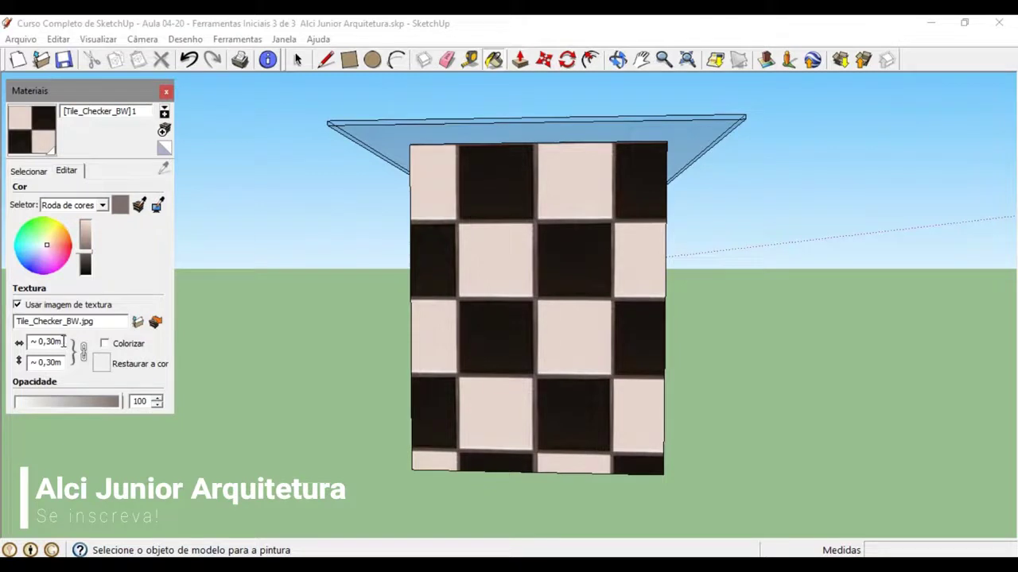
left_click_drag(64, 342, 32, 342)
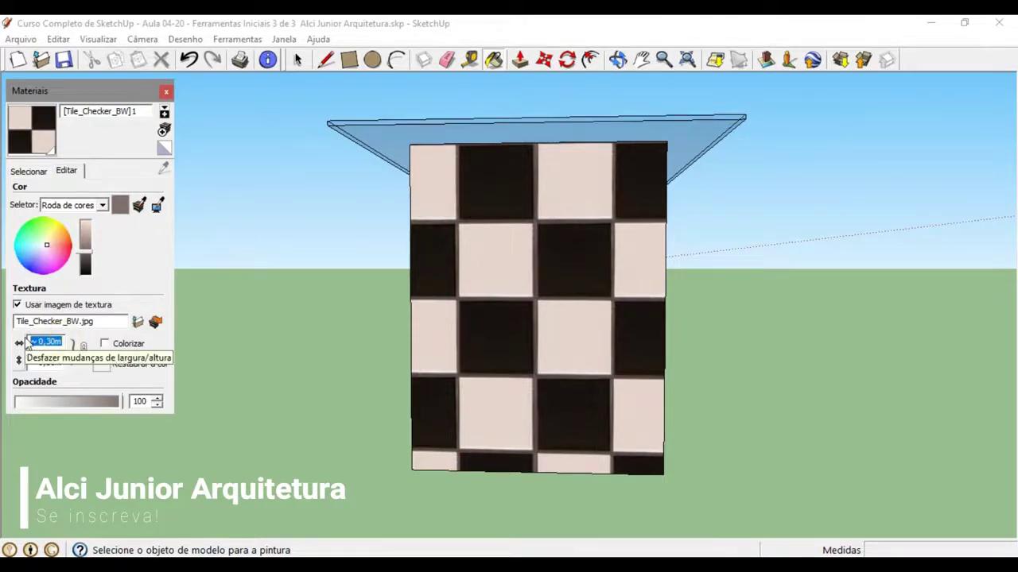
type("0,15")
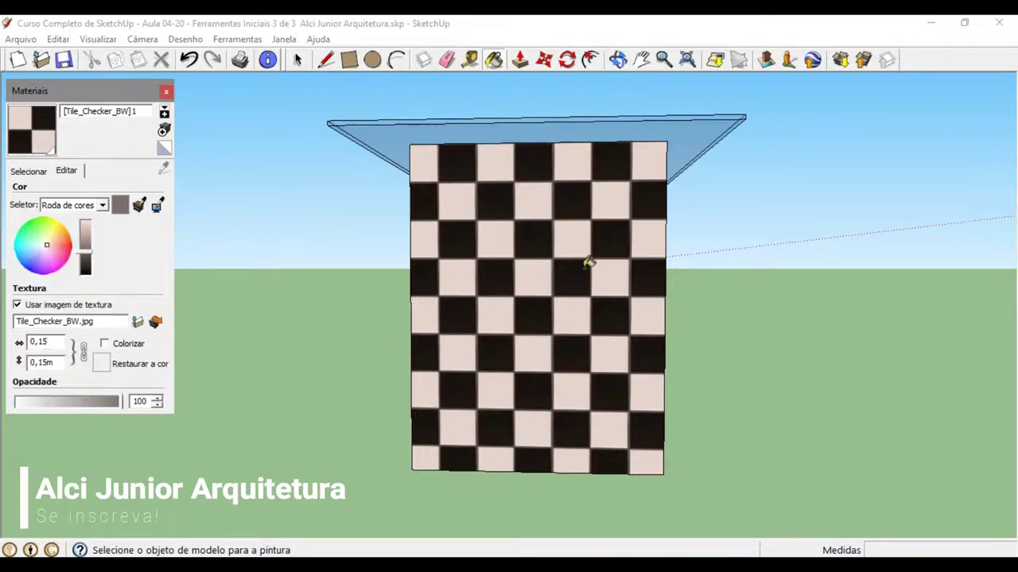
double_click(45, 342)
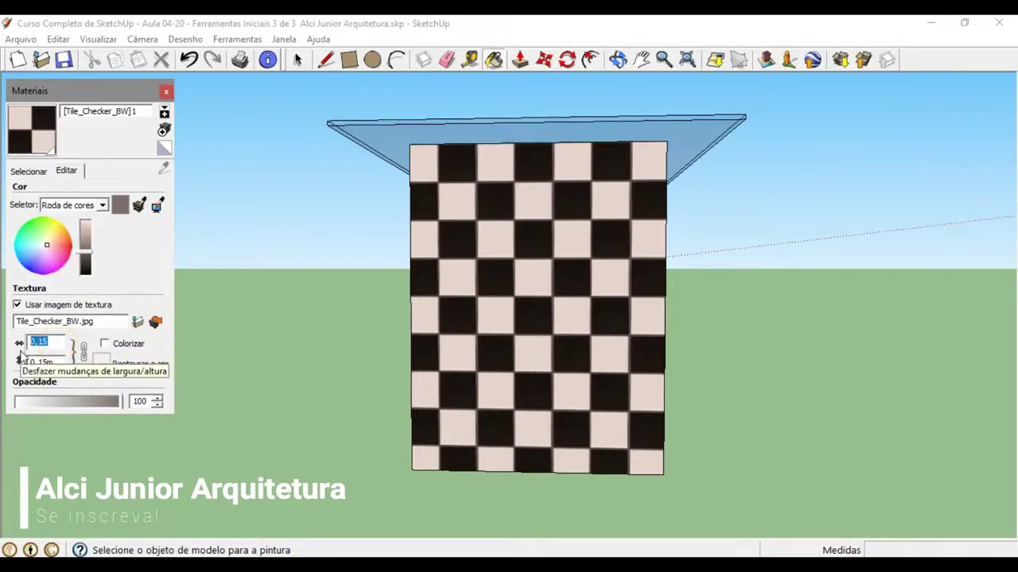
type("0,05")
key("Return")
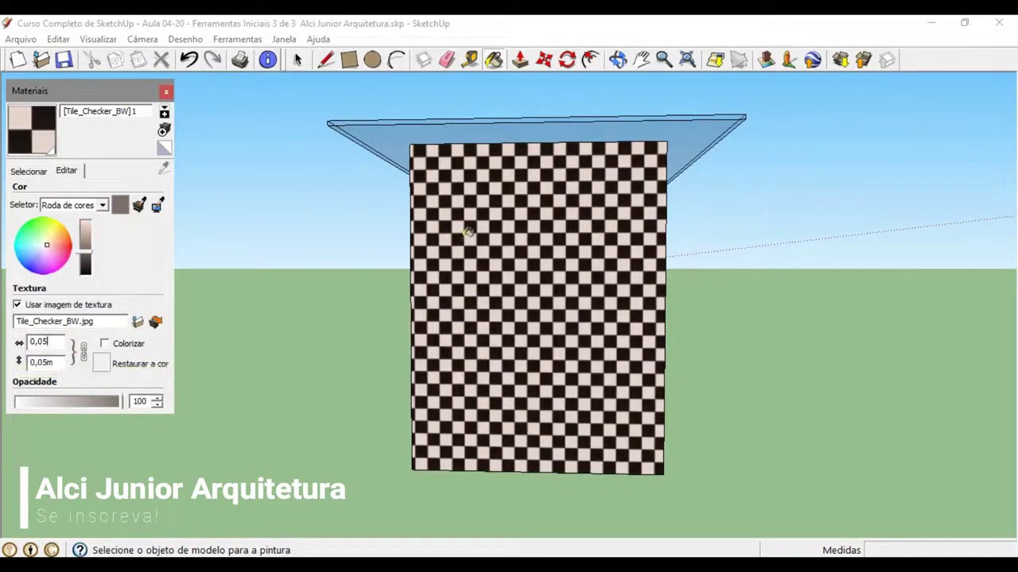
Set the checkerboard tile's texture width to 0,3 m with proportions linked.
double_click(54, 341)
left_click(49, 343)
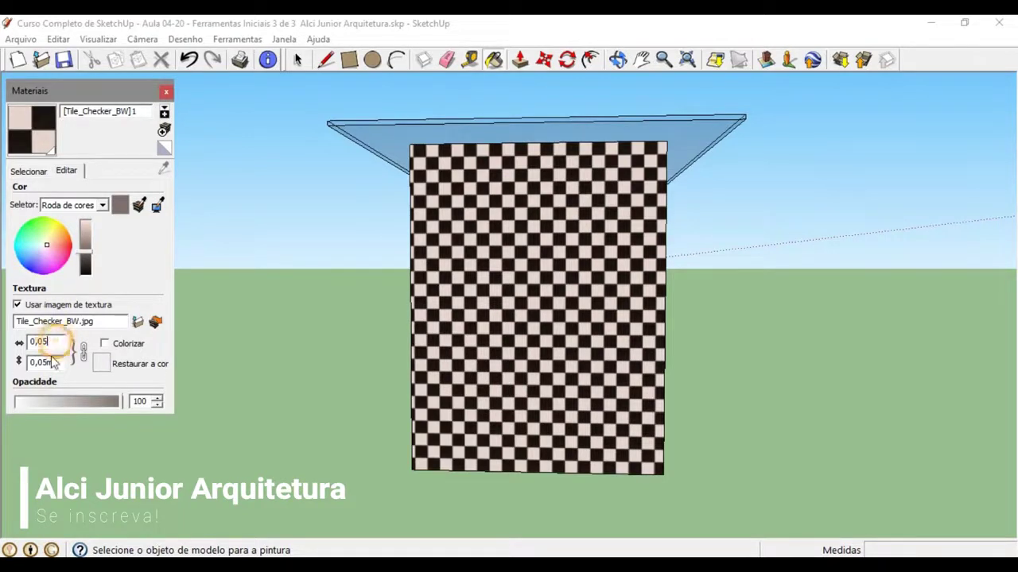
left_click(52, 363)
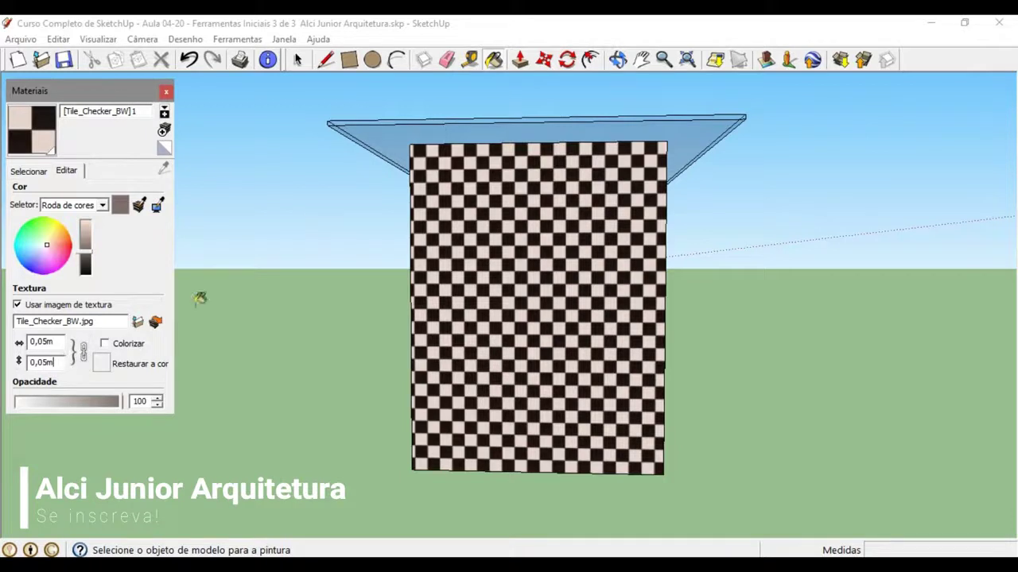
double_click(59, 344)
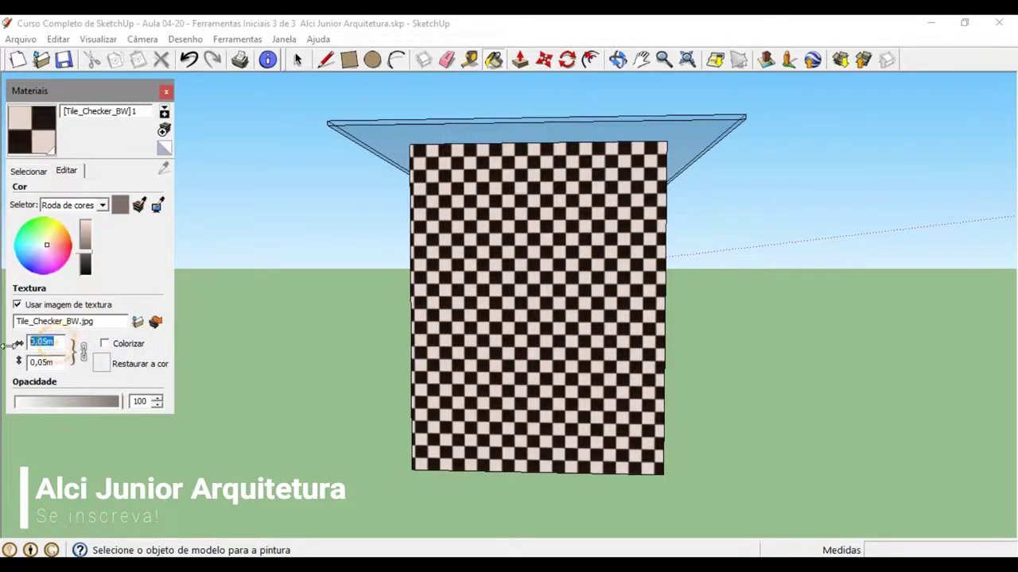
type("0,3")
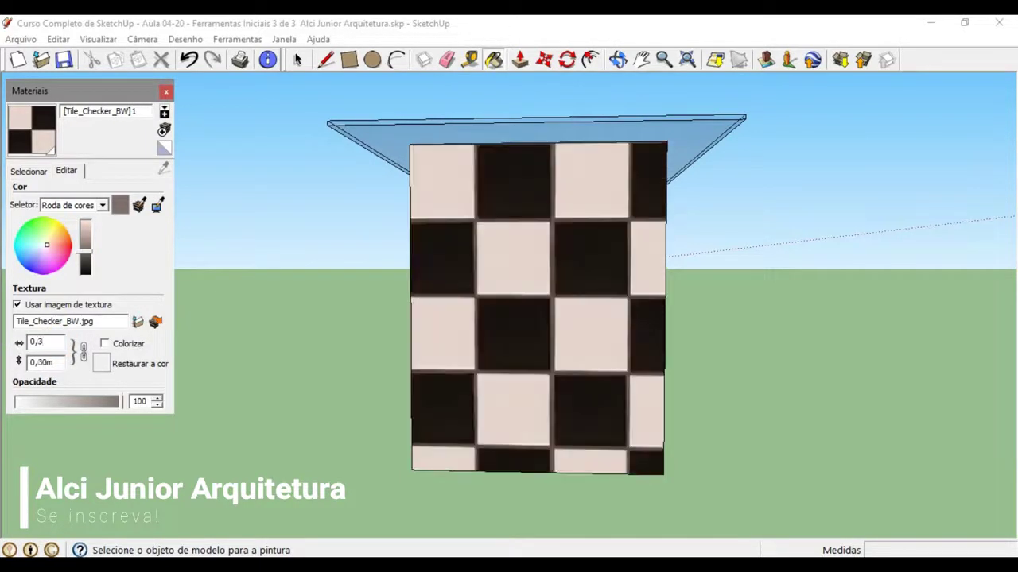
Unlock the checkerboard texture's aspect ratio and set only its height to 0,15 m.
left_click(83, 356)
left_click_drag(57, 366, 23, 374)
type("0,15")
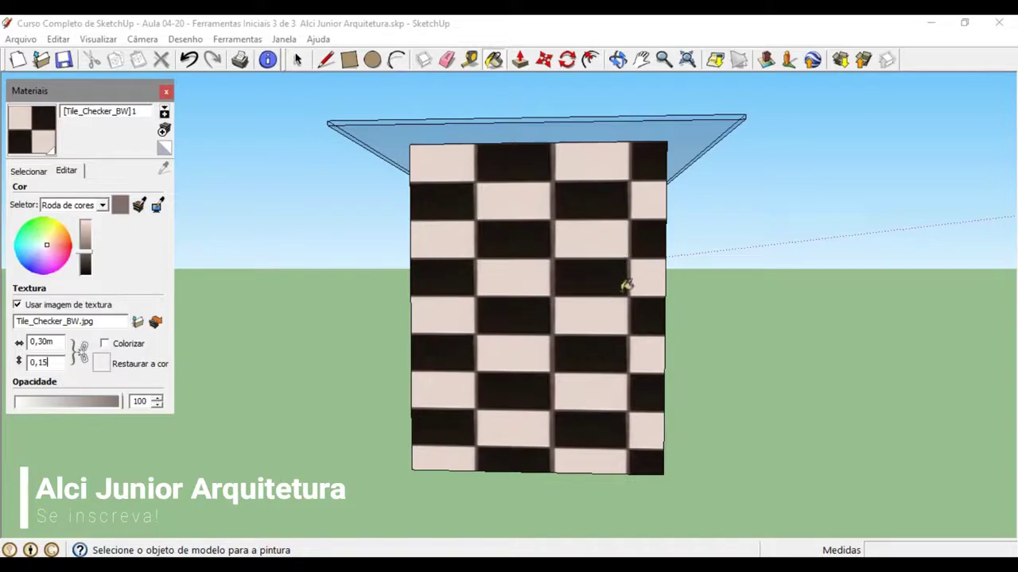
key("Return")
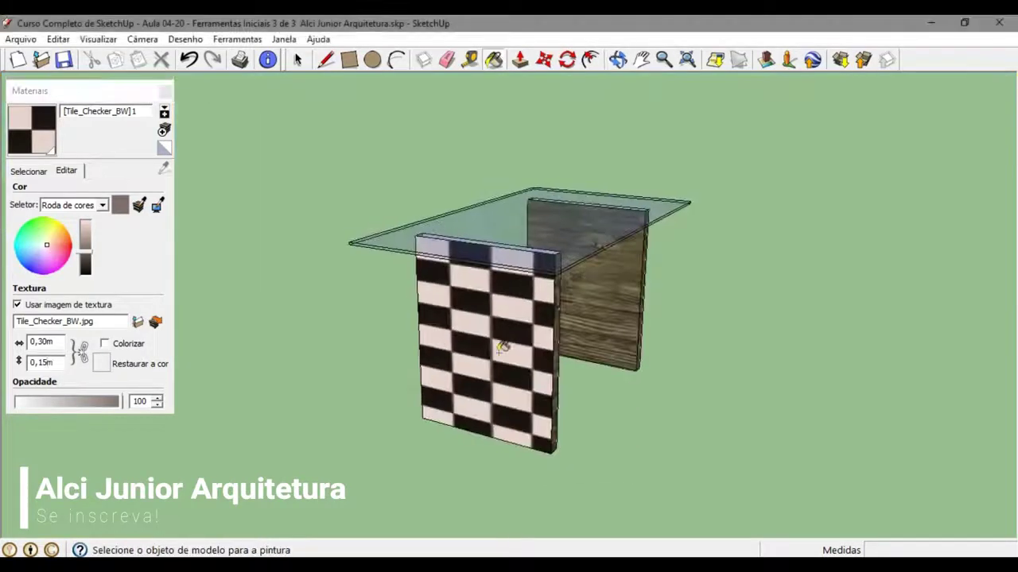
mouse_move(495, 347)
middle_mouse_down()
mouse_move(397, 348)
mouse_move(412, 340)
mouse_move(413, 379)
mouse_move(609, 339)
mouse_move(436, 357)
mouse_move(525, 336)
middle_mouse_up()
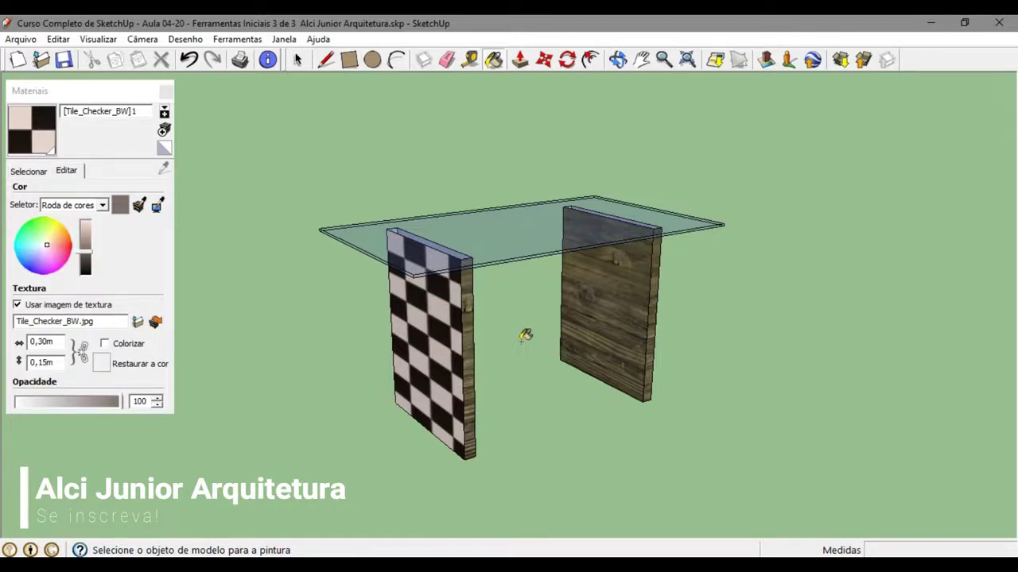
scroll(596, 294, "down", 3)
scroll(612, 300, "up", 5)
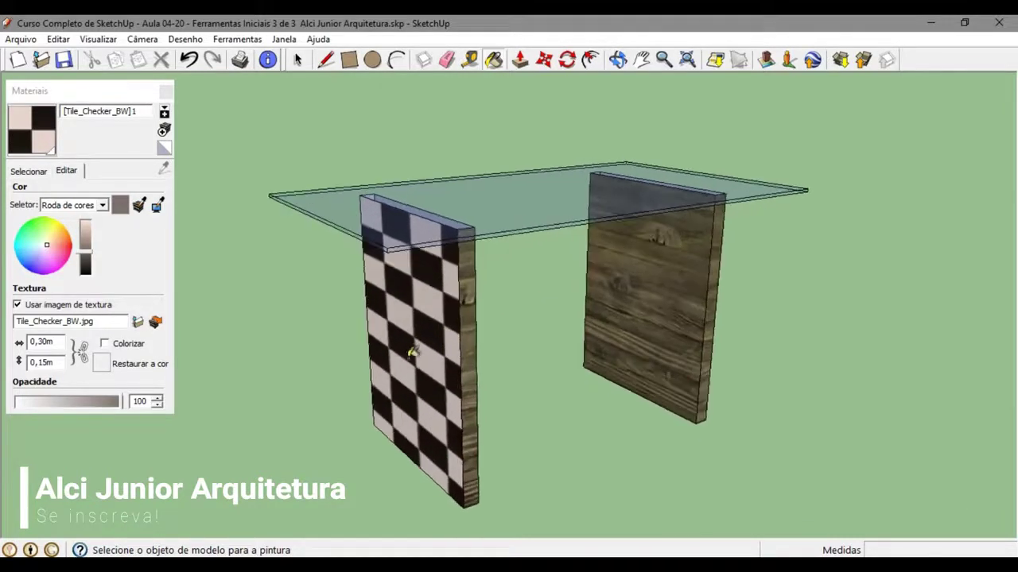
scroll(608, 304, "down", 2)
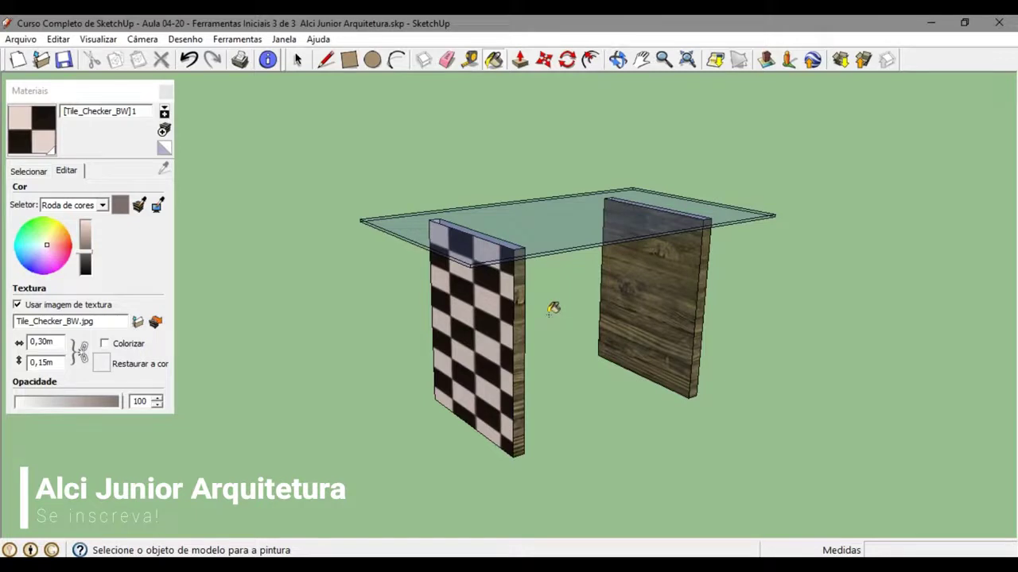
scroll(593, 272, "down", 1)
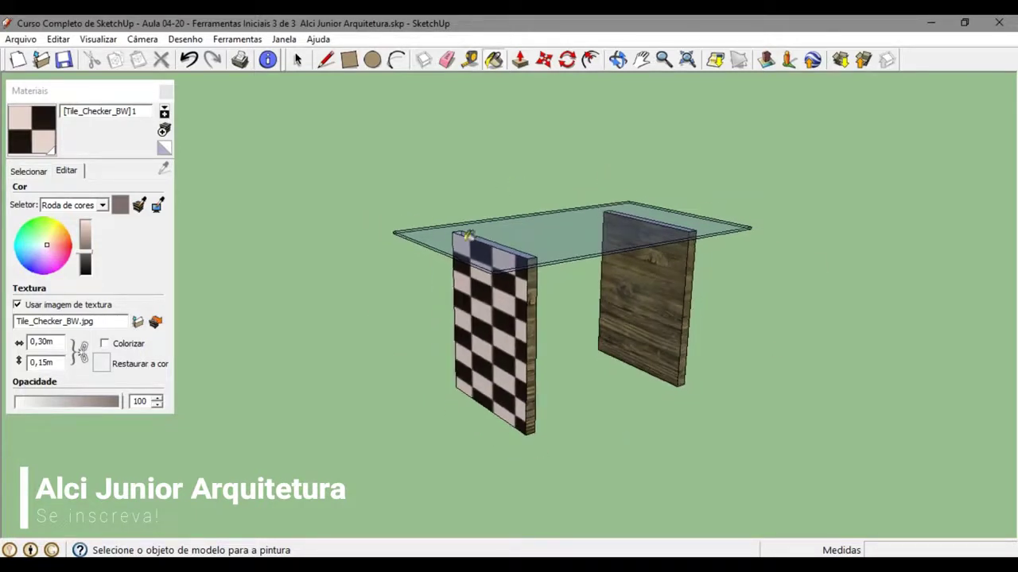
Draw a large rectangle on the empty ground beyond the table, away from the human figure.
scroll(537, 321, "up", 1)
middle_click_drag(624, 250, 627, 327)
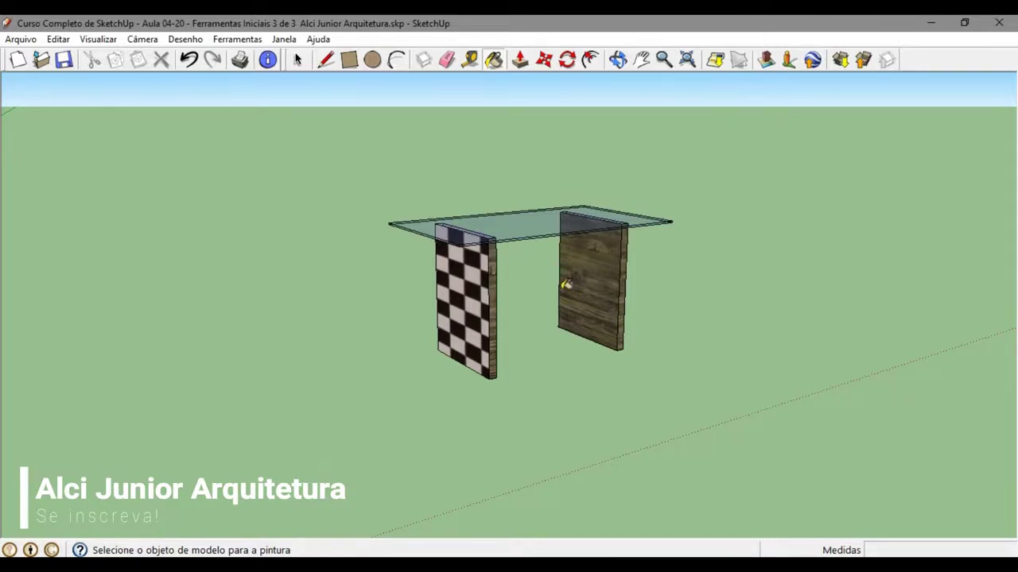
scroll(488, 267, "down", 6)
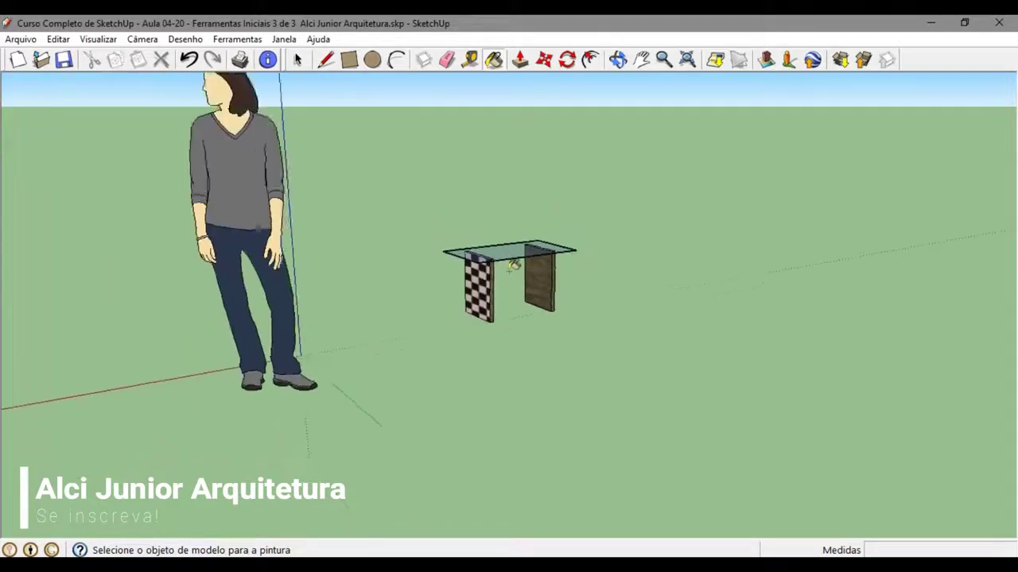
middle_click_drag(512, 267, 468, 323)
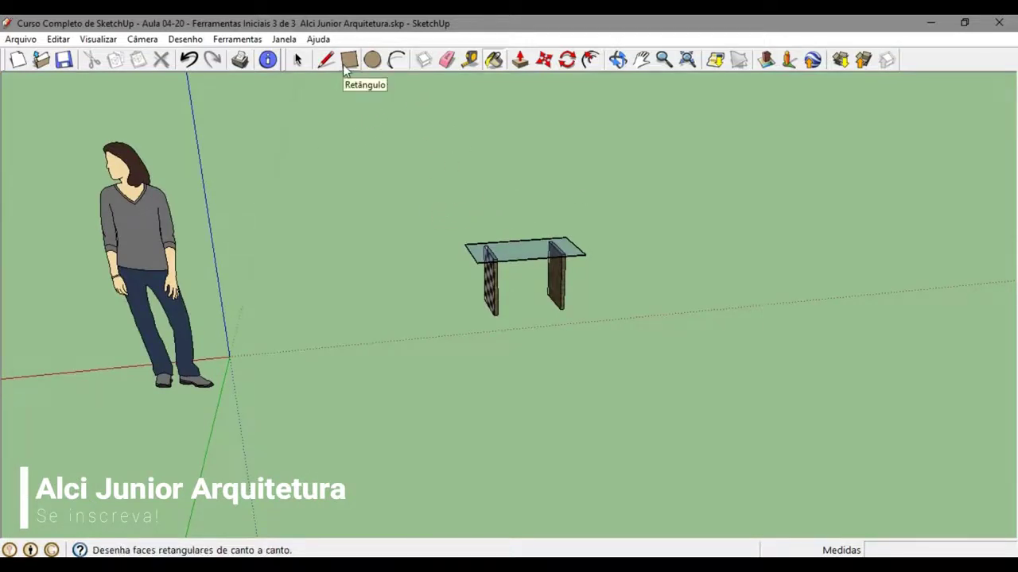
left_click(349, 60)
scroll(609, 273, "down", 3)
scroll(608, 276, "down", 3)
middle_click_drag(609, 279, 470, 291)
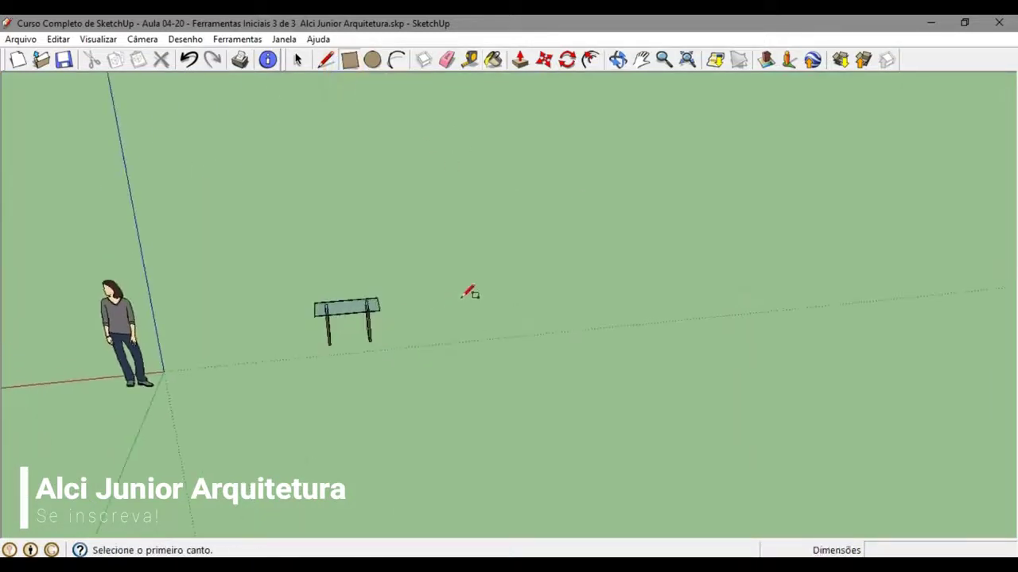
scroll(477, 286, "down", 2)
left_click(500, 236)
left_click(790, 316)
middle_click_drag(790, 316, 586, 318)
scroll(586, 318, "up", 1)
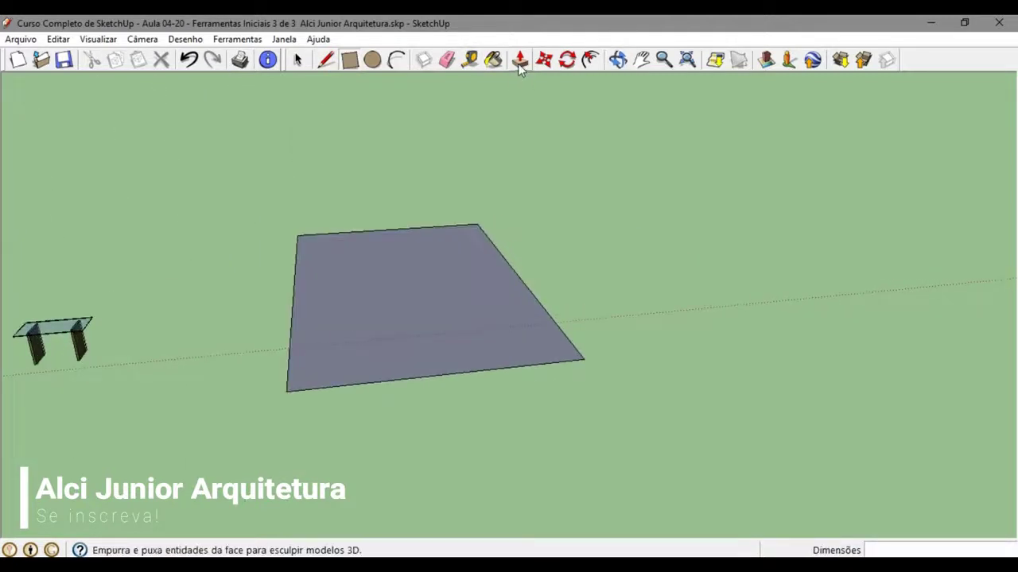
Push/Pull the ground rectangle upward 2 m into a box.
left_click(519, 60)
left_click_drag(416, 271, 426, 185)
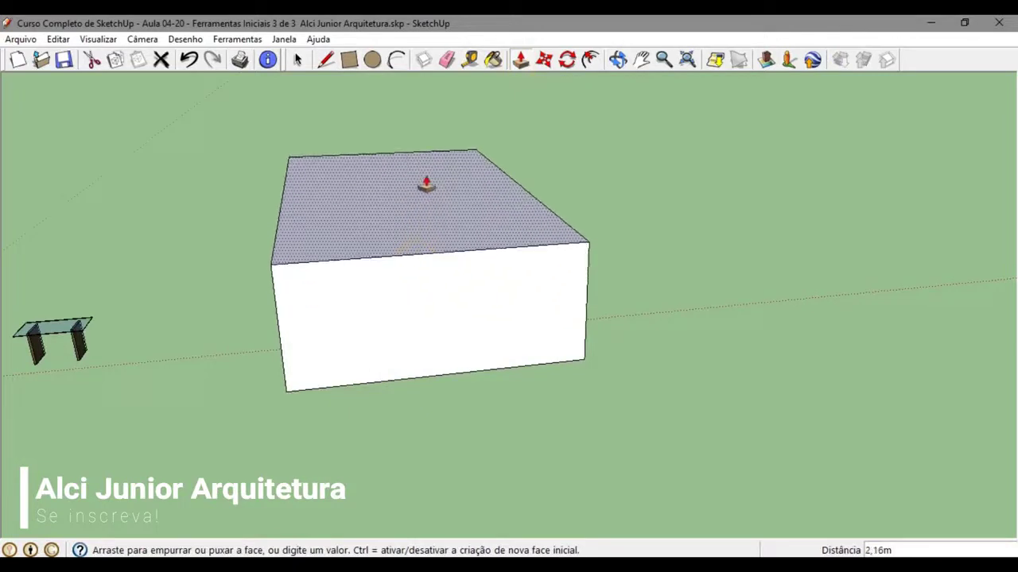
type("2")
key("Return")
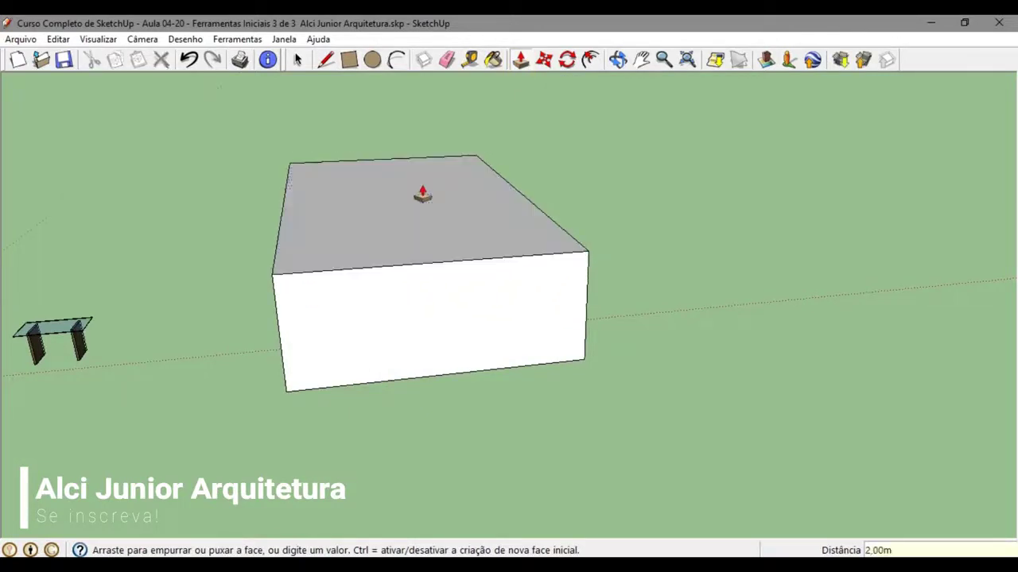
Delete the top face of the box to leave it open above.
left_click(298, 61)
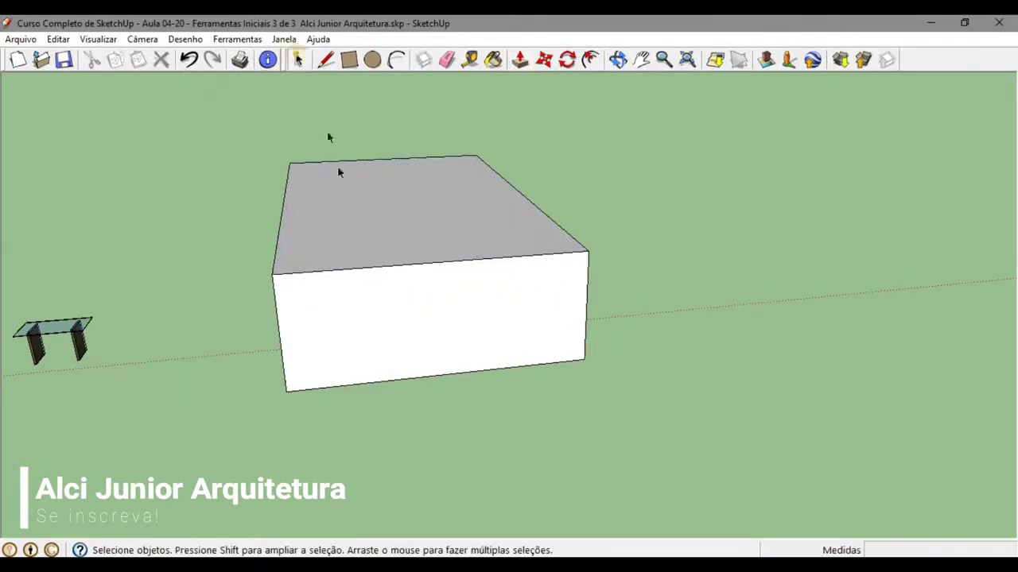
left_click(357, 203)
key("Delete")
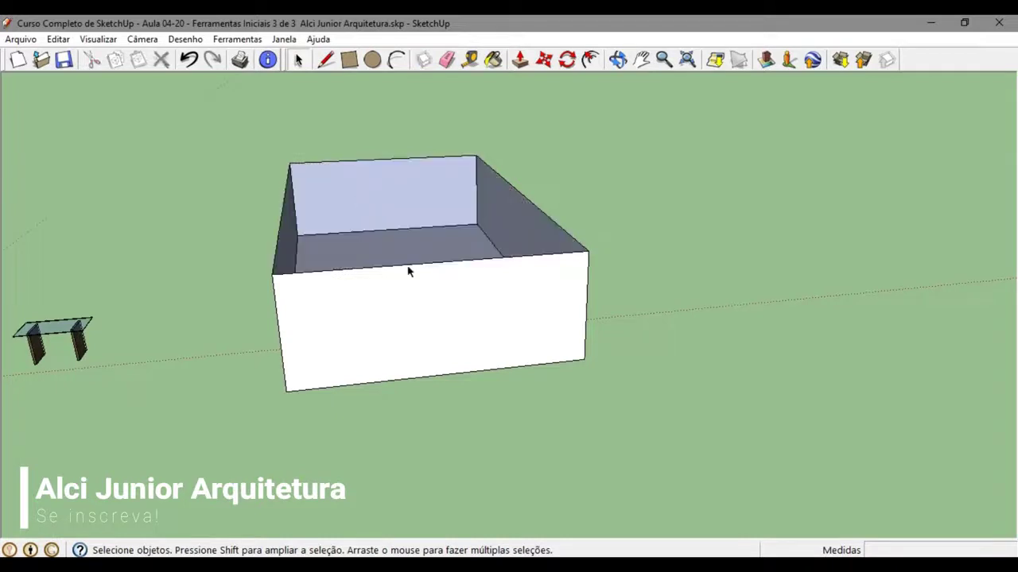
Paint the front face of the open box with the Fencing_Chain_Link material from the Cercas collection.
middle_click_drag(408, 272, 488, 310)
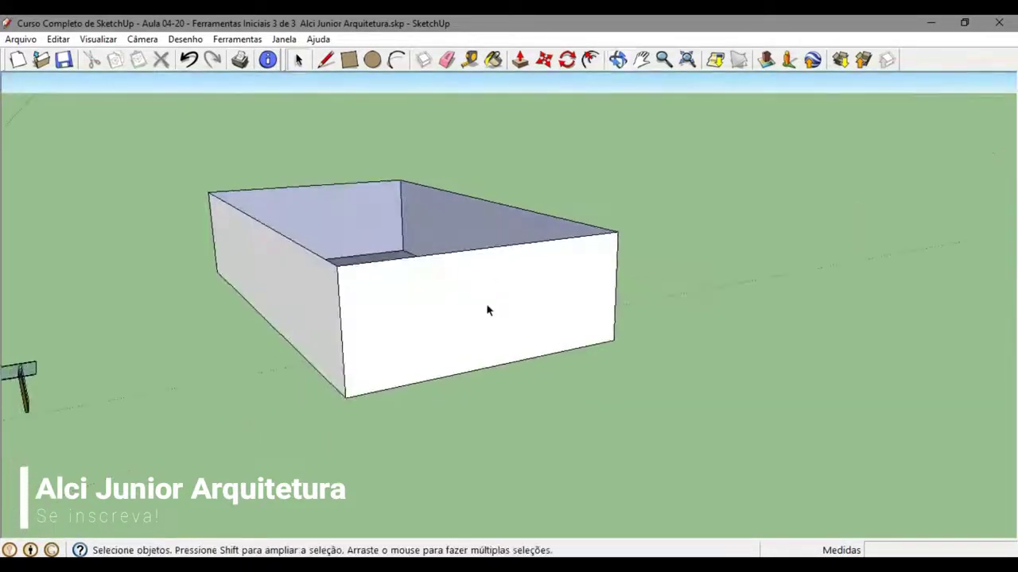
left_click(493, 59)
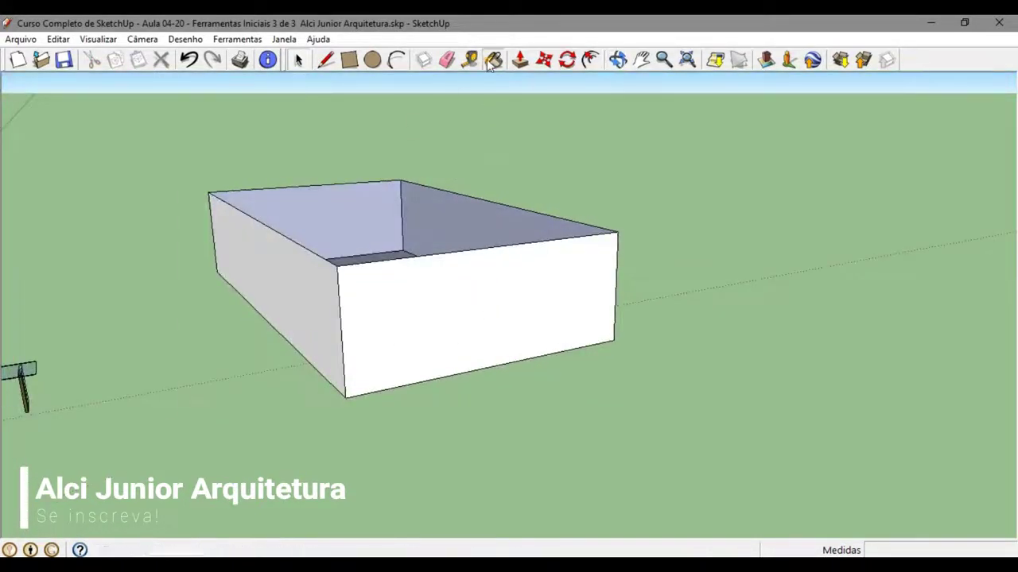
left_click(36, 173)
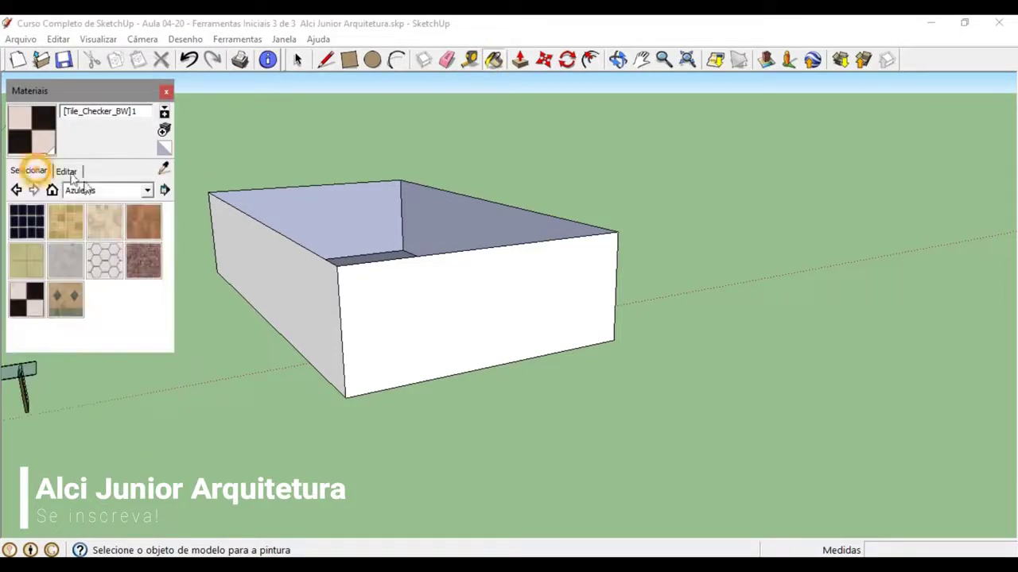
left_click(88, 190)
scroll(132, 255, "up", 1)
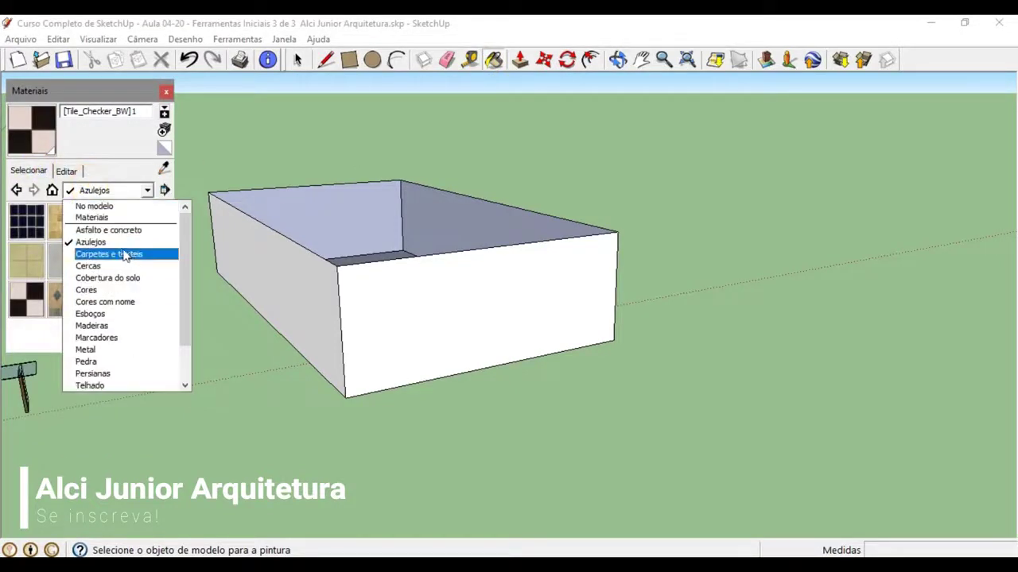
left_click(119, 265)
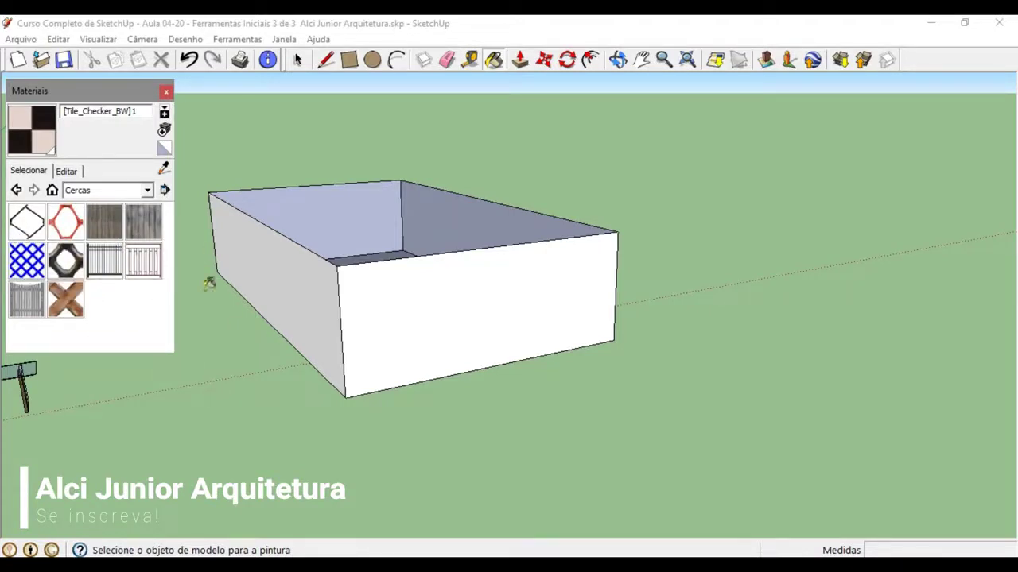
left_click(28, 225)
scroll(430, 312, "up", 2)
left_click(426, 318)
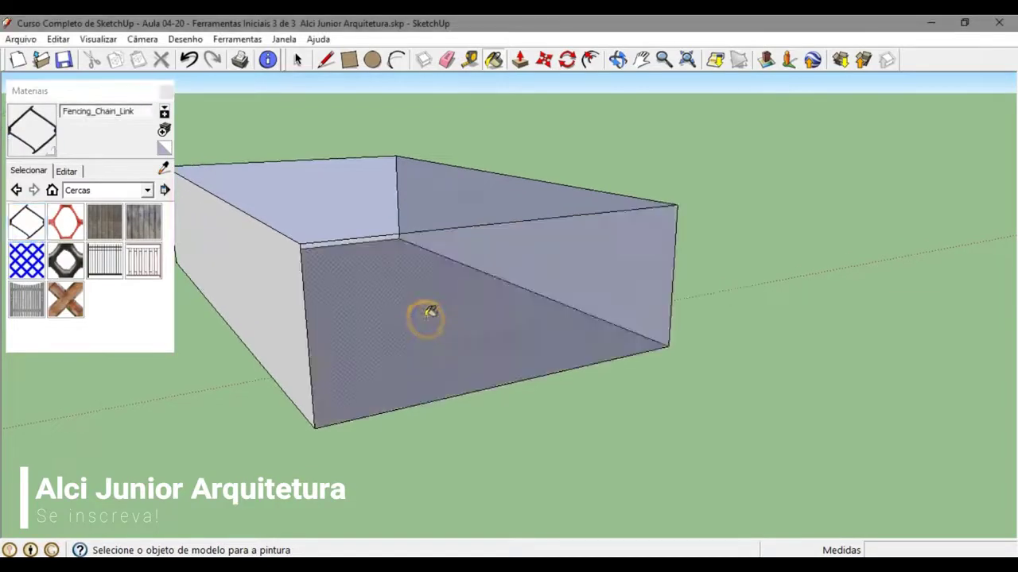
Examine the chain-link pattern on the box's front face up close, looking through it to the interior.
middle_click_drag(434, 320, 295, 188)
scroll(274, 201, "up", 4)
scroll(239, 238, "up", 5)
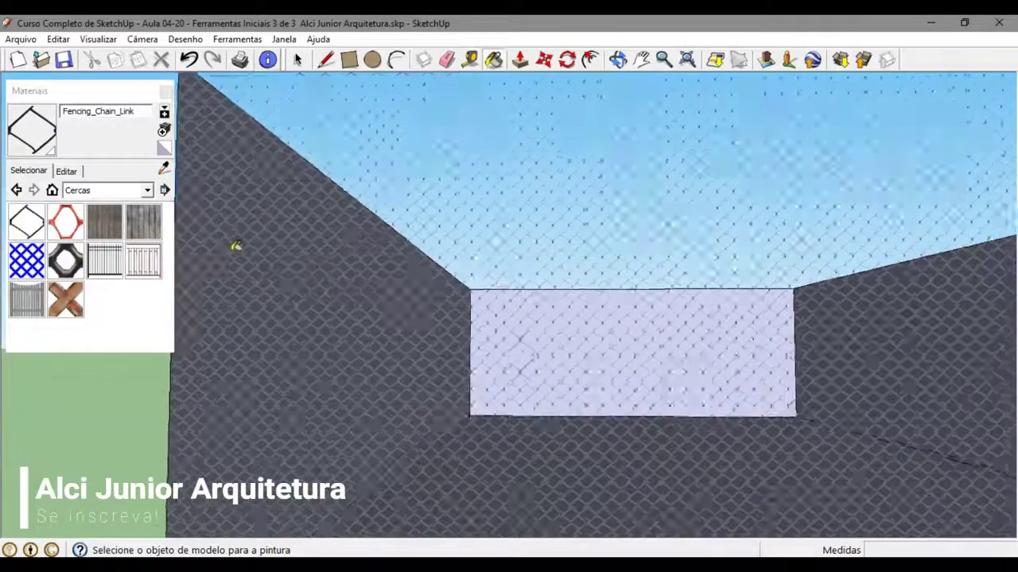
middle_click_drag(281, 286, 343, 338)
left_click_drag(343, 338, 264, 345)
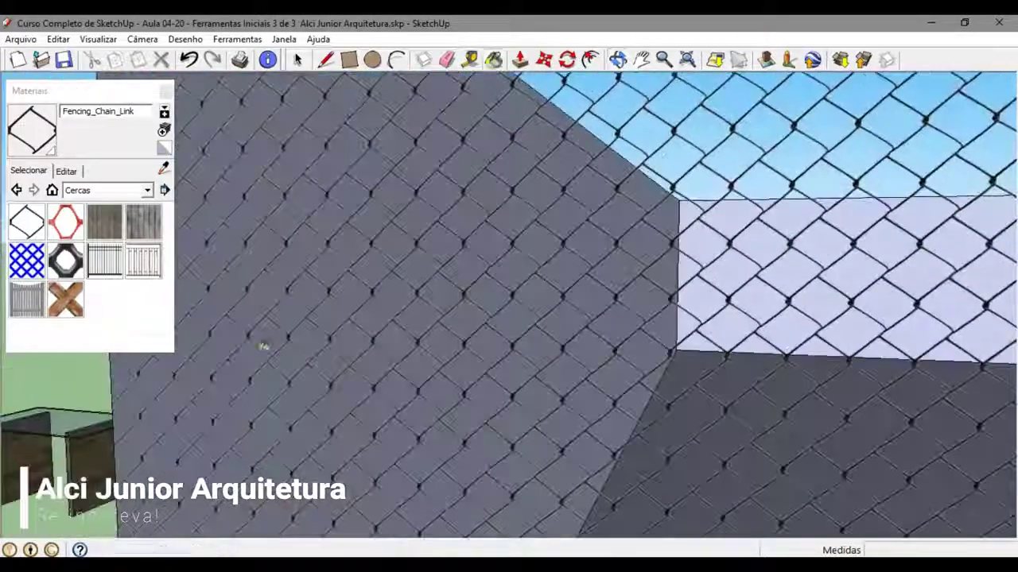
scroll(377, 325, "down", 6)
middle_click_drag(387, 323, 534, 342)
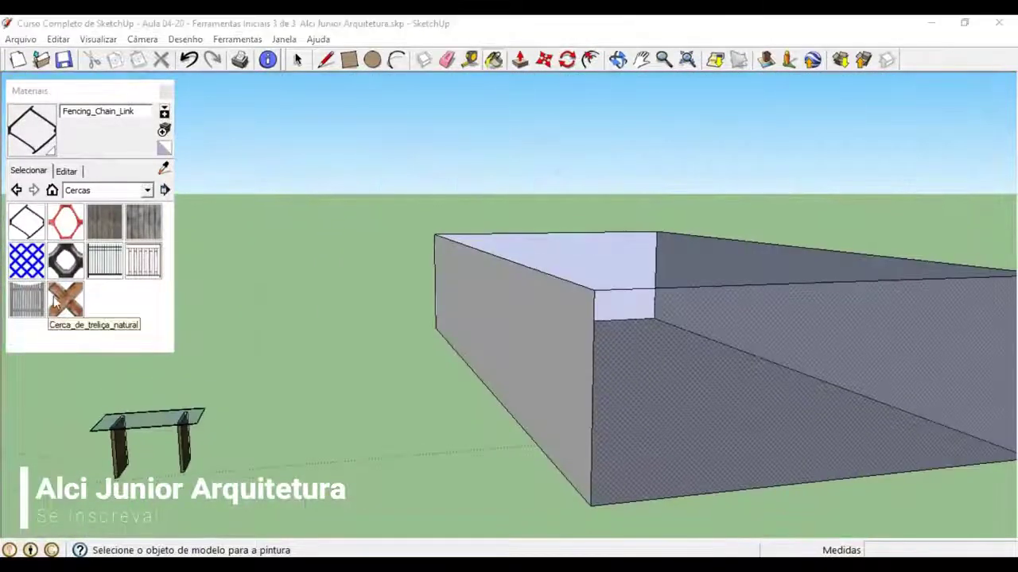
Repaint the box's front face with the natural lattice fence Cerca_de_treliça_natural.
left_click(65, 301)
left_click(724, 367)
middle_click_drag(723, 367, 374, 334)
Repaint the box's front face with the straight metal fence Cerca_de_metal_reta.
left_click(110, 260)
mouse_move(592, 358)
middle_mouse_down()
mouse_move(322, 355)
mouse_move(514, 345)
mouse_move(427, 322)
middle_mouse_up()
scroll(424, 343, "up", 2)
left_click(420, 341)
scroll(406, 342, "down", 3)
mouse_move(510, 347)
middle_mouse_down()
mouse_move(530, 382)
mouse_move(586, 360)
mouse_move(554, 303)
middle_mouse_up()
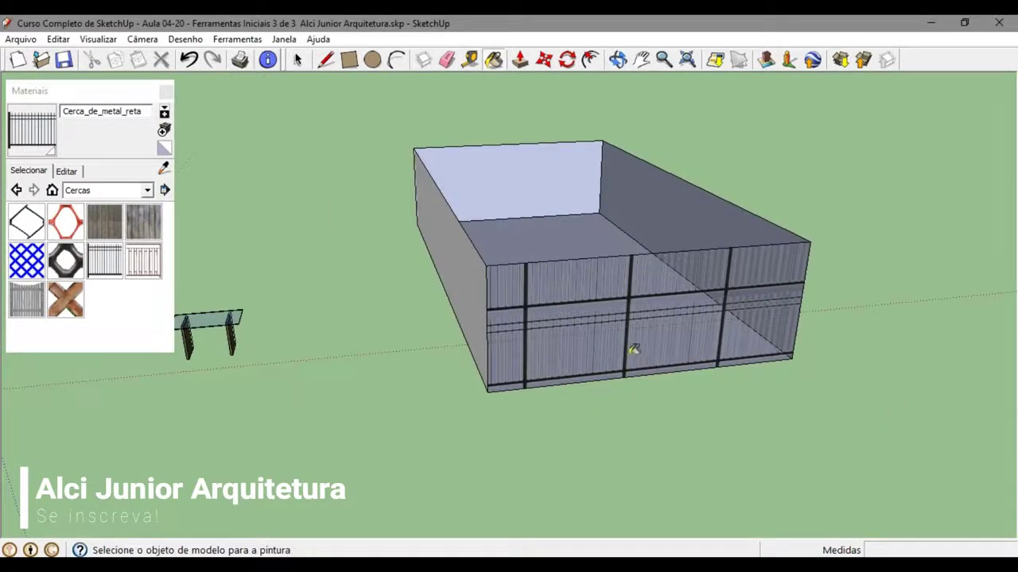
Repaint the box's front face with the concave picket fence Cerca_de_ripas_côncava.
middle_click_drag(633, 350, 525, 356)
left_click(34, 299)
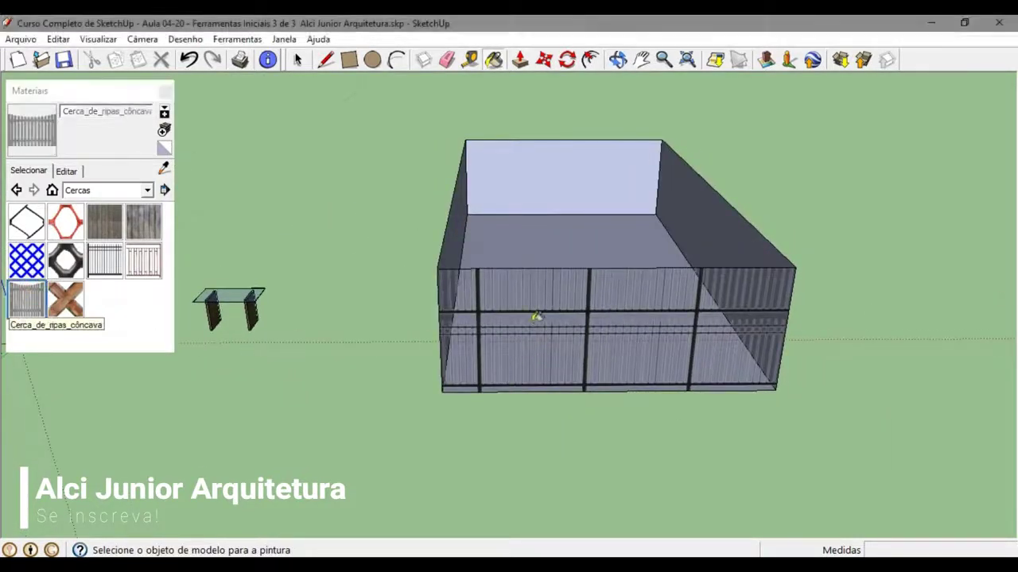
left_click(533, 316)
scroll(652, 353, "up", 3)
middle_click_drag(664, 350, 485, 368)
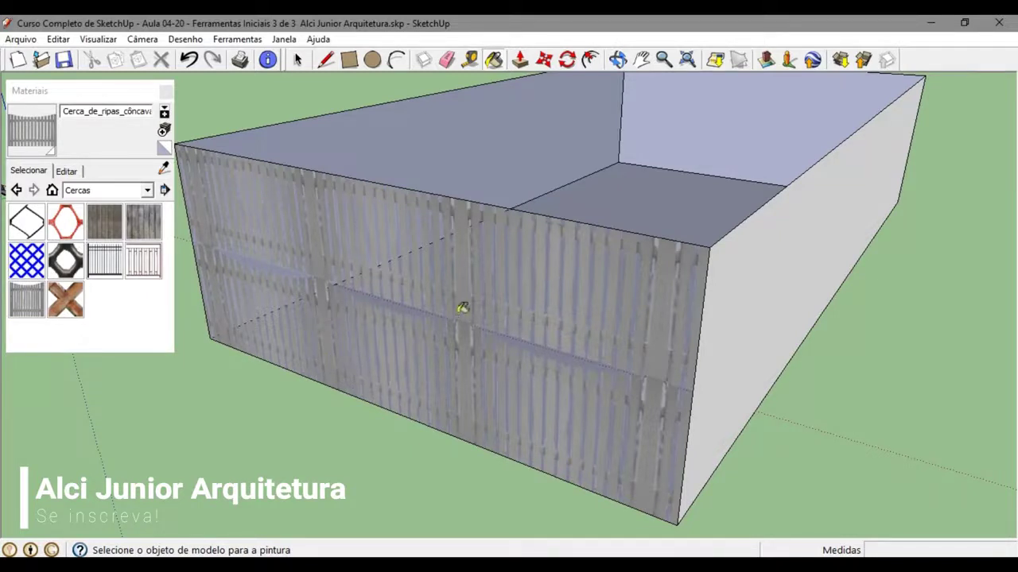
Repaint the box's front face with the Fencing_Chain_Link material.
left_click(147, 234)
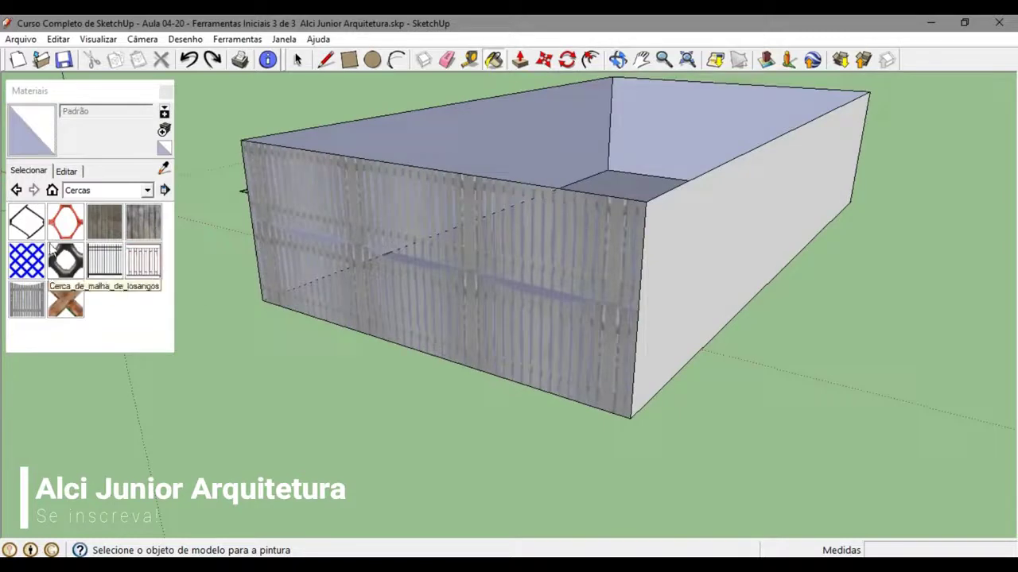
left_click(34, 223)
left_click(520, 256)
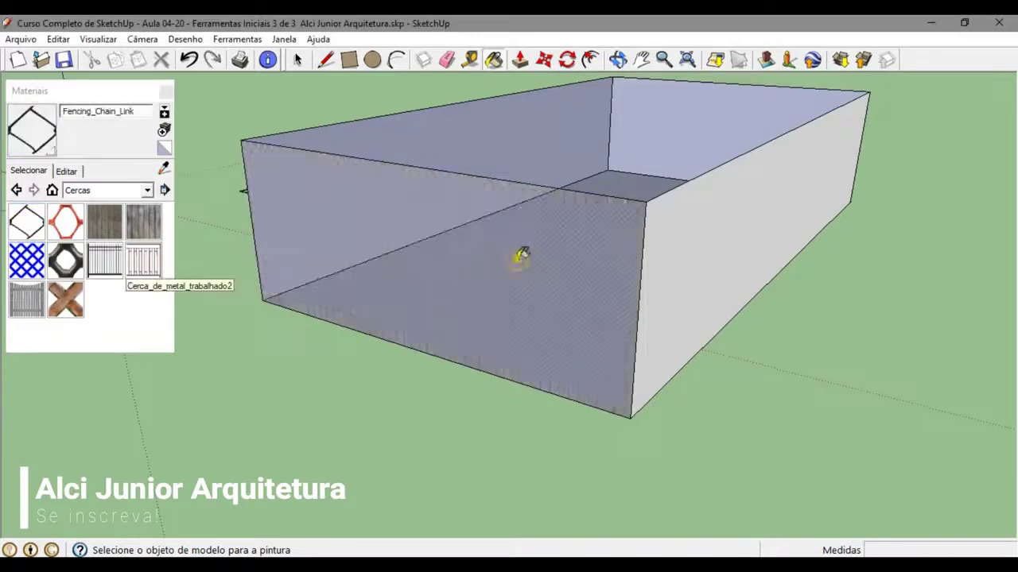
middle_click_drag(430, 241, 453, 322)
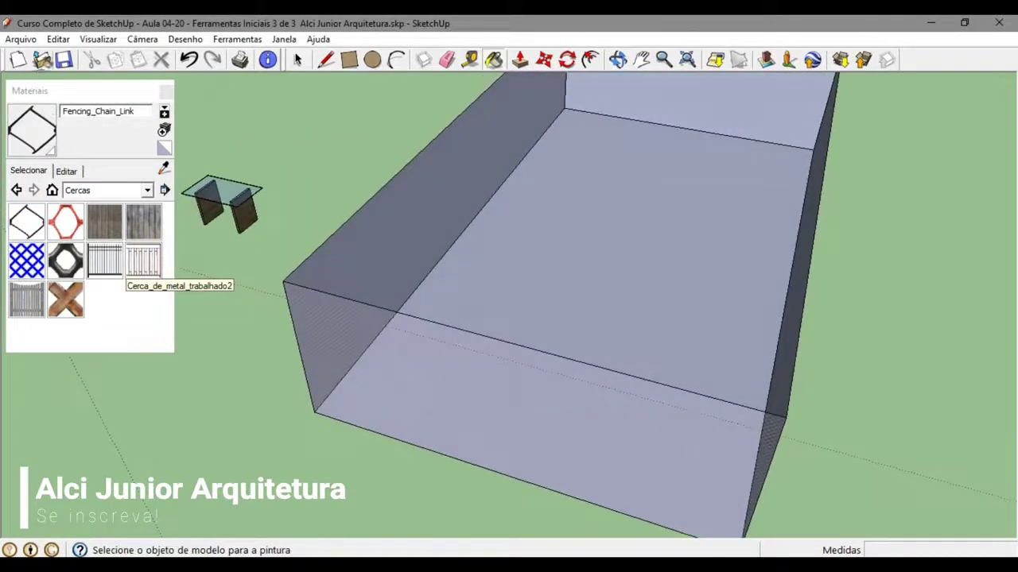
Reverse the floor face of the box so its front side points upward.
left_click(299, 59)
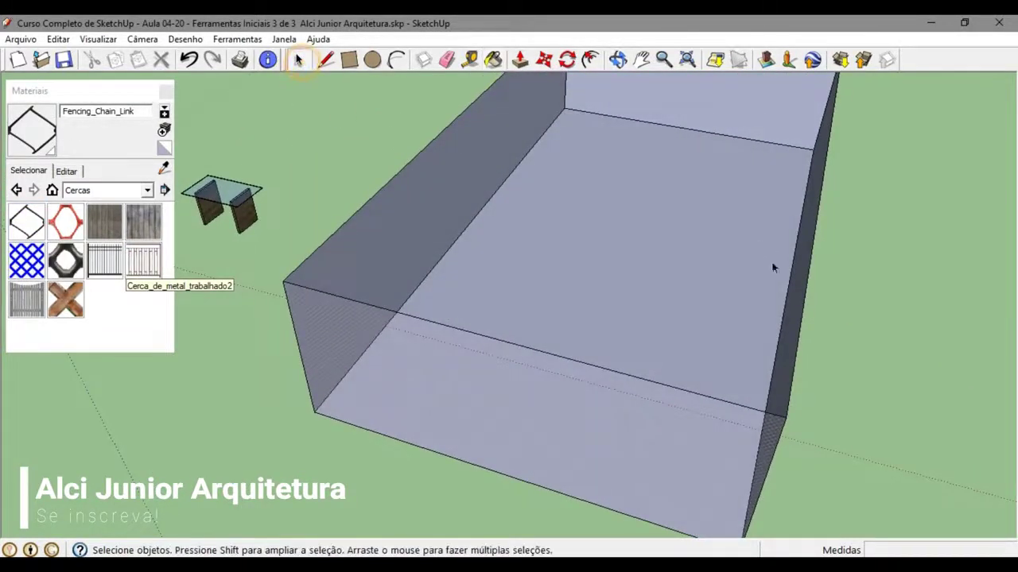
right_click(668, 232)
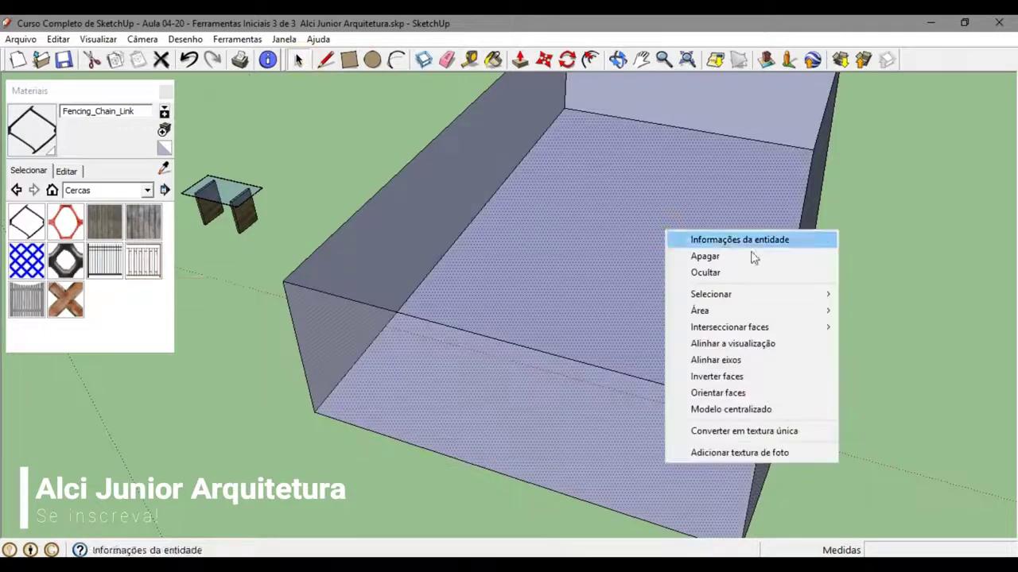
left_click(719, 376)
left_click(184, 292)
Paint the box's floor with the Vegetação_zimbro2 material from the Vegetação collection.
left_click(147, 190)
scroll(119, 238, "down", 1)
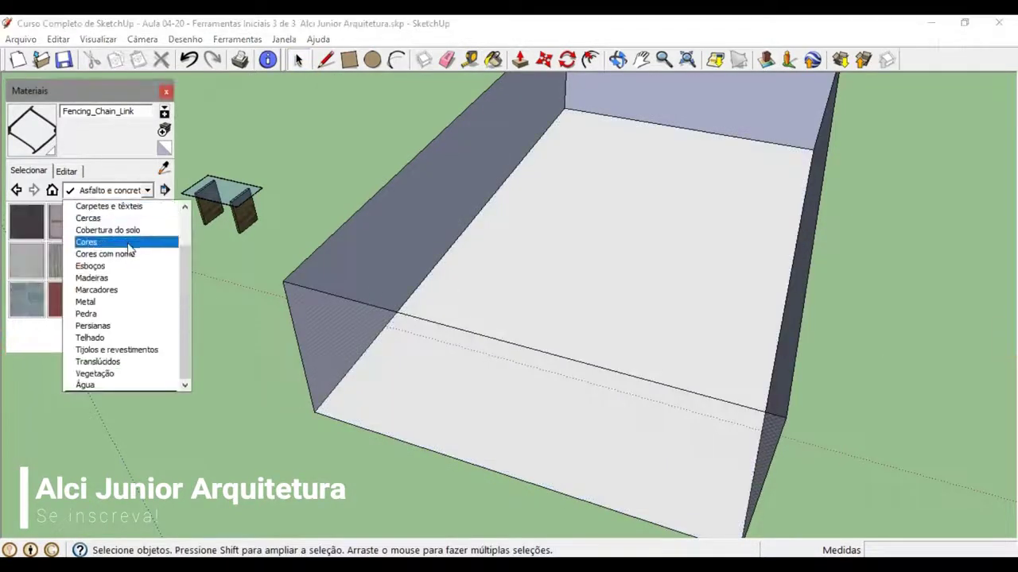
left_click(95, 373)
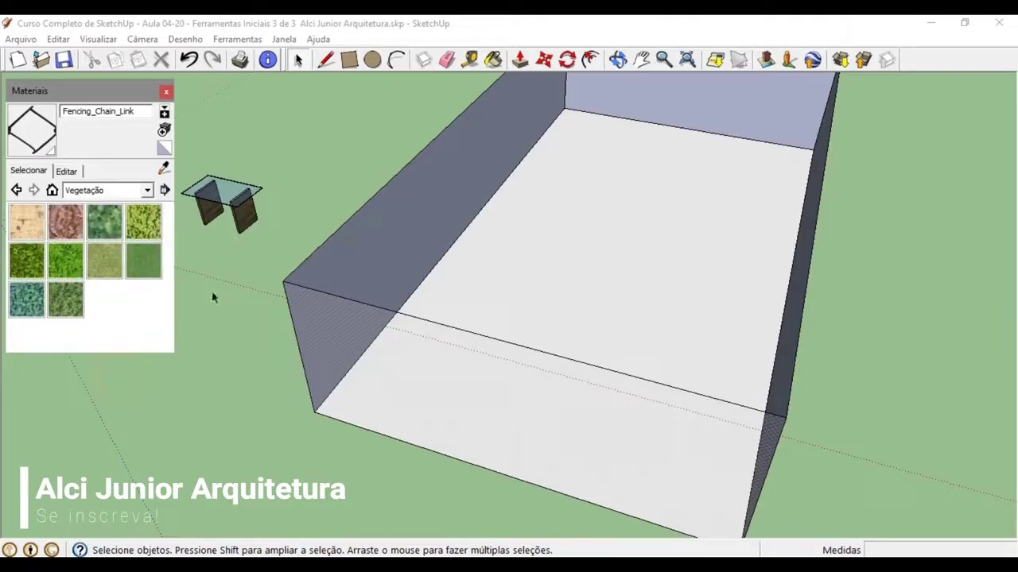
left_click(65, 300)
left_click(628, 253)
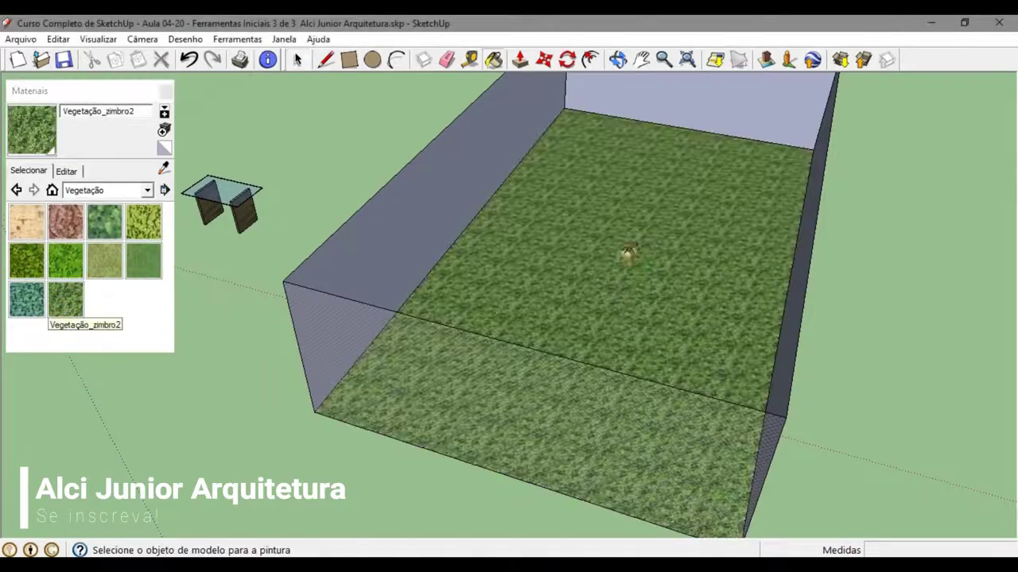
Paint the inner faces of the side wall nearest the table and the back wall with Tijolo_antigo from the bricks and cladding collection.
mouse_move(436, 299)
middle_mouse_down()
mouse_move(489, 347)
mouse_move(663, 273)
mouse_move(550, 301)
mouse_move(393, 198)
mouse_move(546, 262)
mouse_move(520, 198)
mouse_move(541, 225)
middle_mouse_up()
scroll(663, 273, "up", 6)
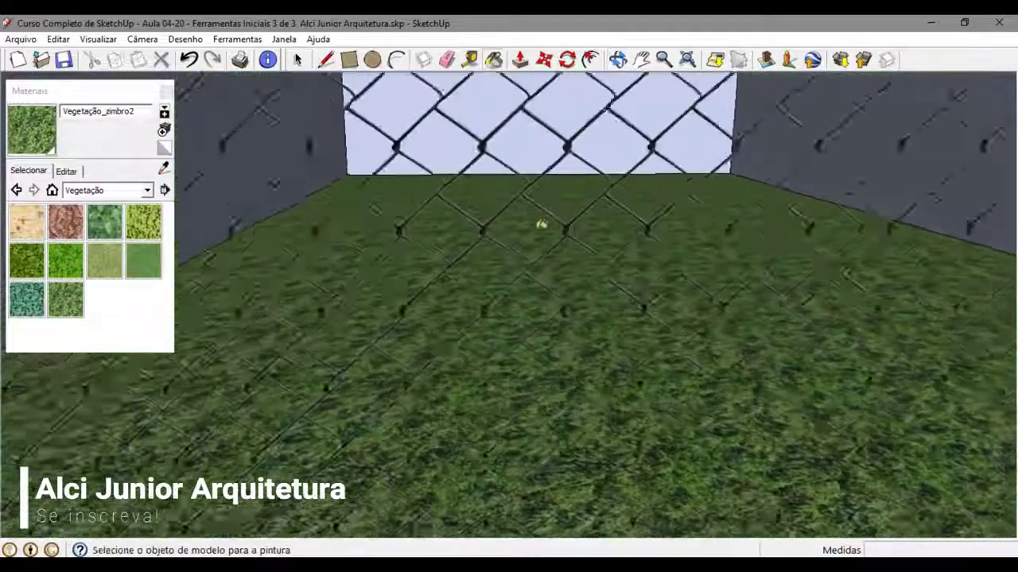
scroll(549, 238, "down", 8)
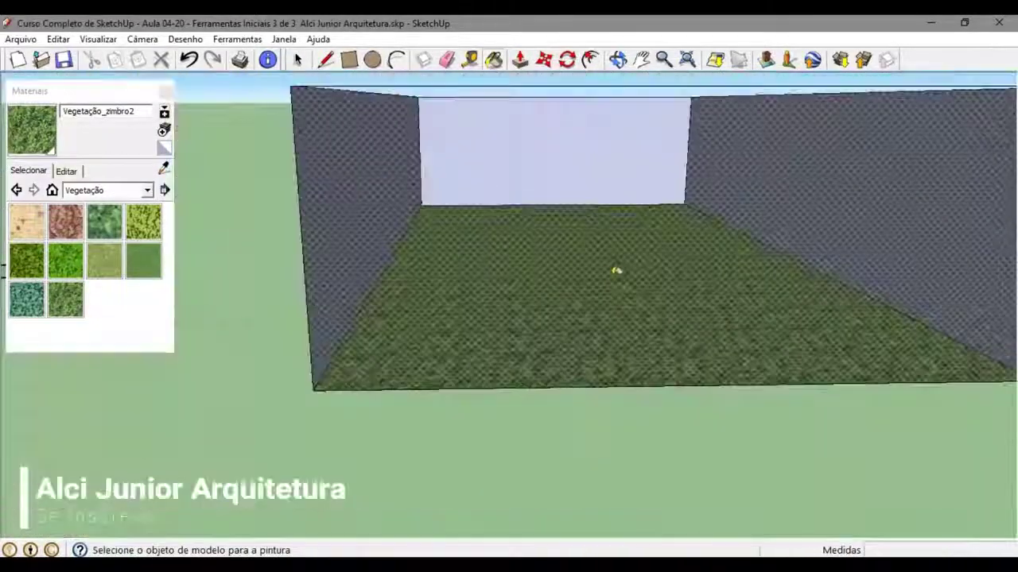
middle_click_drag(613, 275, 731, 338)
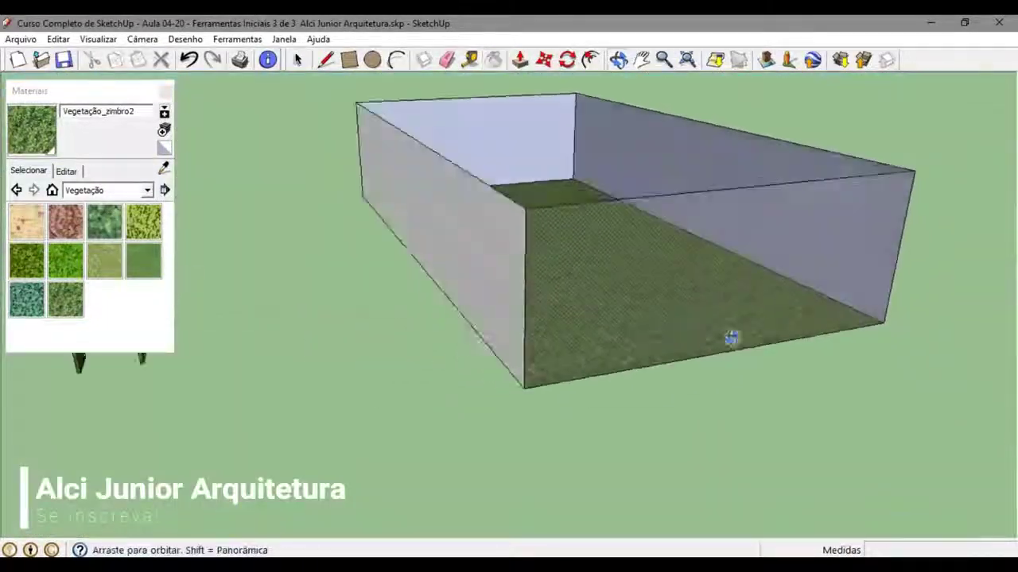
scroll(822, 262, "up", 3)
middle_click_drag(782, 267, 385, 250)
left_click(137, 196)
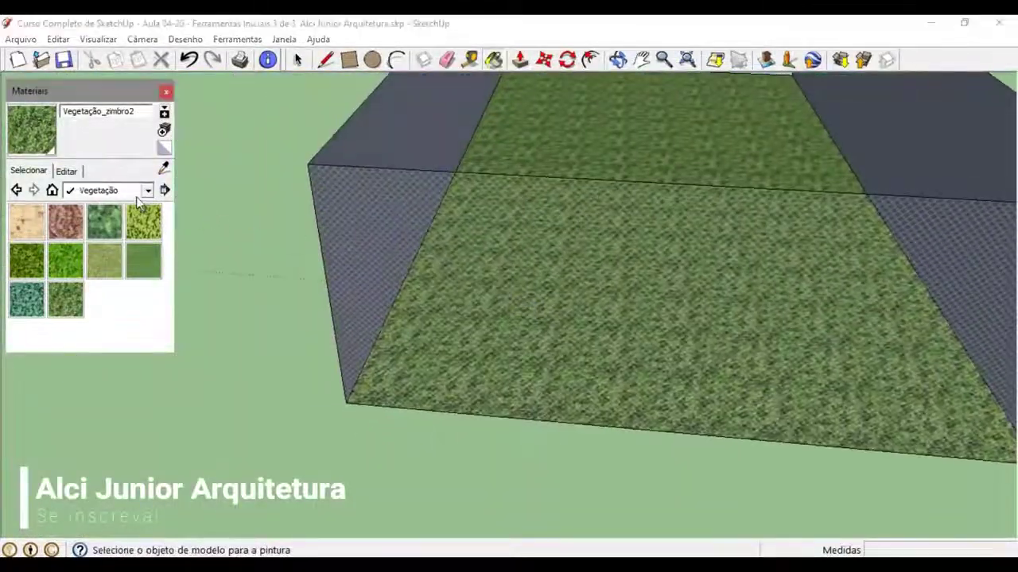
left_click(112, 347)
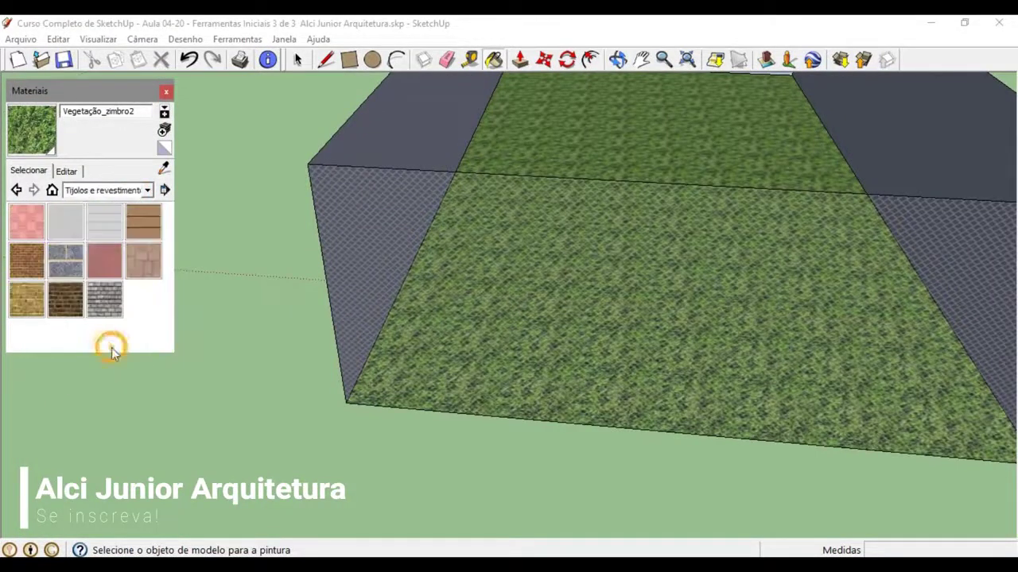
left_click(26, 261)
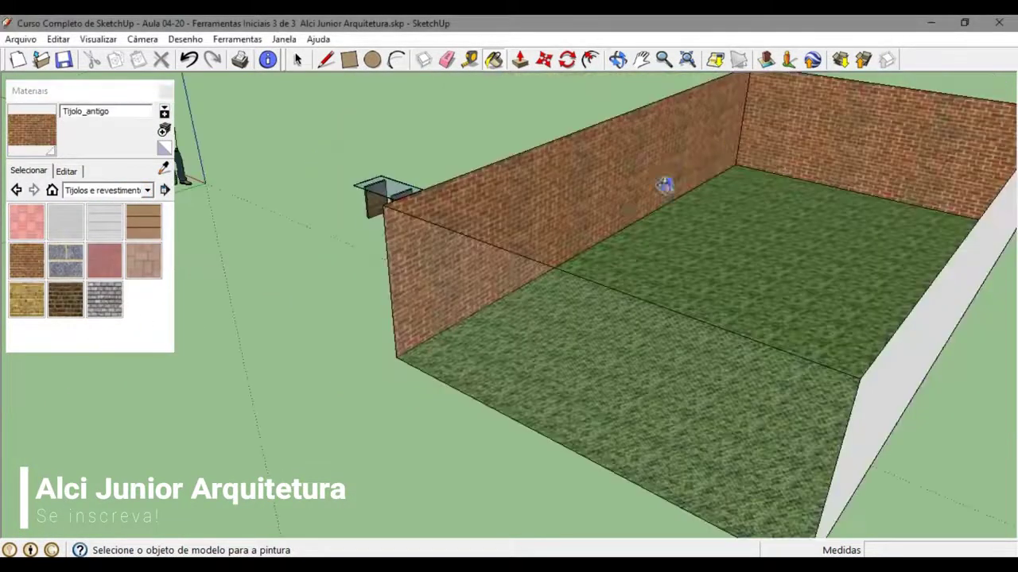
Paint the inner face of the remaining unpainted side wall of the enclosure with the Tijolo_antigo material.
scroll(665, 182, "up", 3)
mouse_move(776, 218)
middle_mouse_down()
mouse_move(613, 196)
mouse_move(531, 168)
mouse_move(686, 159)
mouse_move(476, 140)
middle_mouse_up()
left_click(665, 162)
scroll(686, 159, "up", 5)
scroll(654, 315, "down", 5)
middle_click_drag(655, 315, 630, 353)
scroll(511, 311, "up", 3)
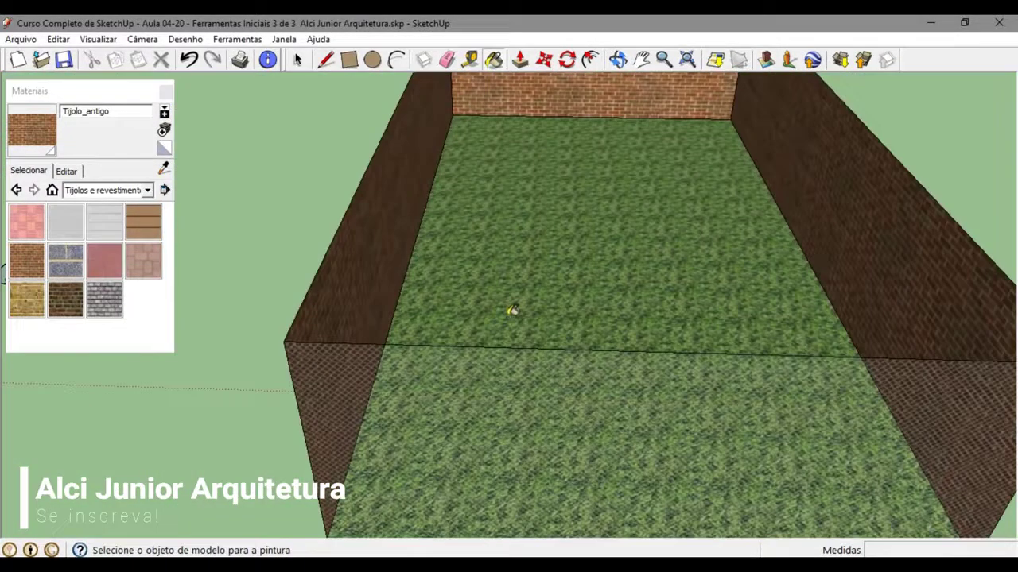
Repaint the enclosure's floor with Pedra_alvenaria_variada from the Pedra collection and close the materials window.
left_click(144, 192)
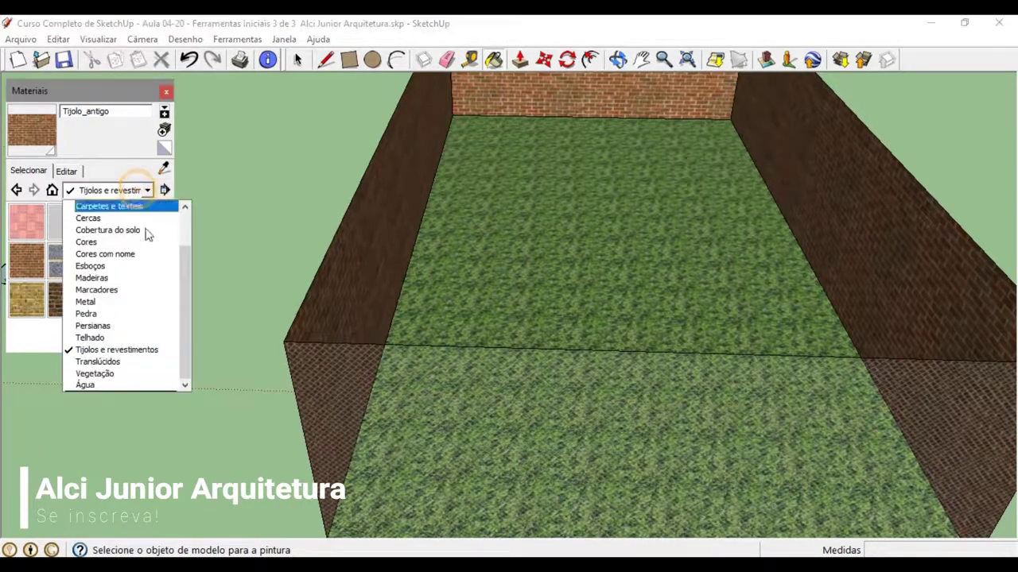
left_click(130, 314)
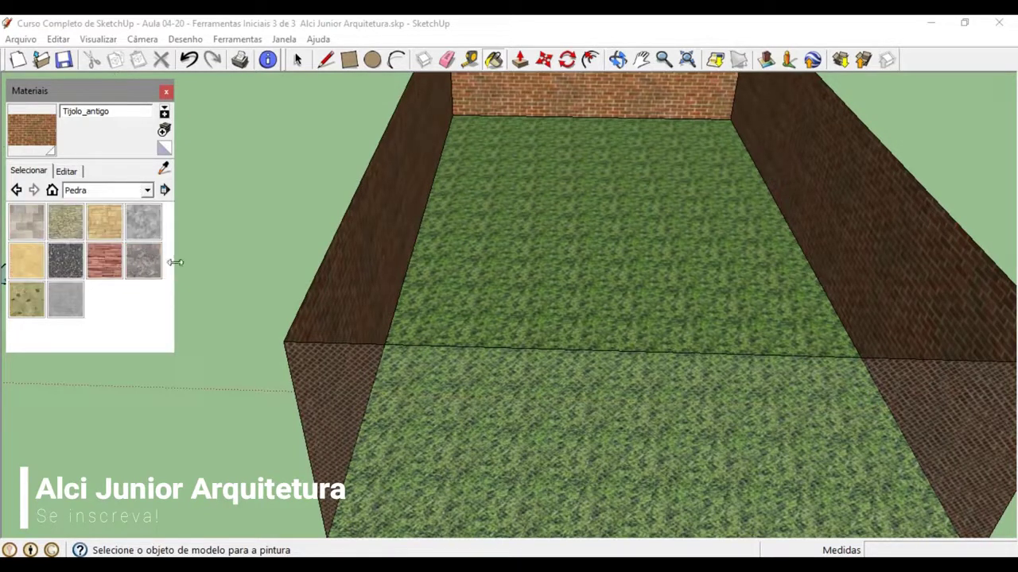
left_click(26, 222)
left_click(484, 259)
mouse_move(484, 259)
middle_mouse_down()
mouse_move(530, 314)
mouse_move(631, 276)
middle_mouse_up()
scroll(524, 306, "up", 5)
scroll(525, 306, "down", 6)
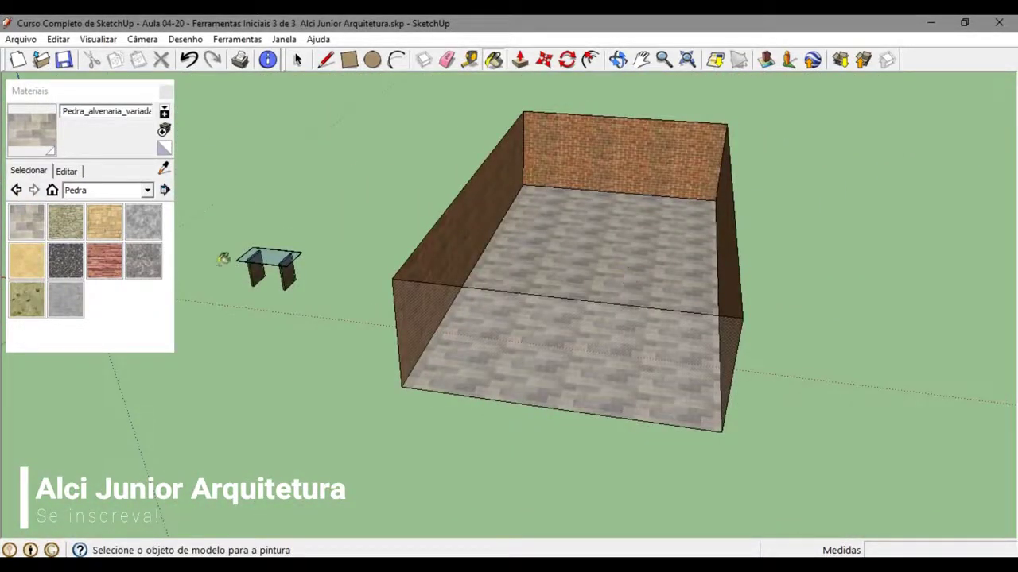
left_click(166, 91)
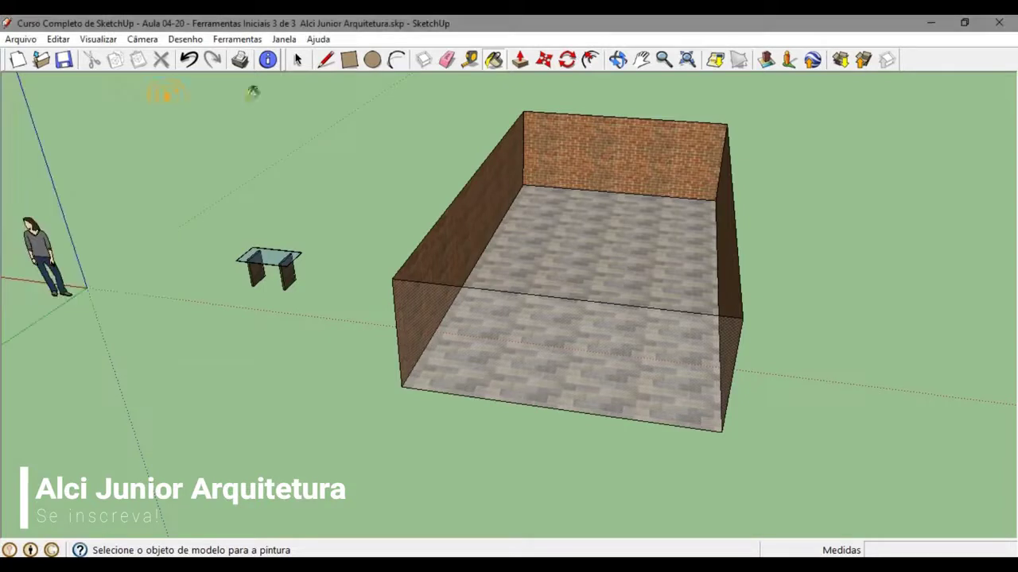
Select the whole walled enclosure and delete it, keeping only the table in the model.
left_click(297, 59)
scroll(499, 345, "down", 4)
left_click_drag(493, 372, 438, 417)
key("Delete")
scroll(457, 413, "down", 1)
scroll(372, 309, "up", 1)
scroll(372, 308, "up", 4)
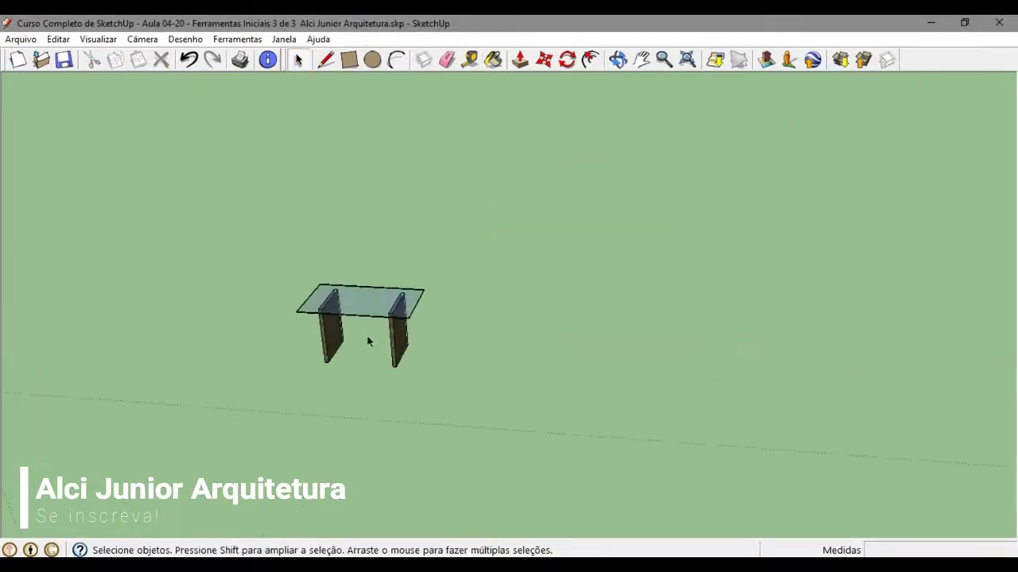
Examine the finished table with its glass top and wooden legs from several angles and distances.
middle_click_drag(368, 341, 432, 404)
scroll(450, 364, "down", 1)
scroll(459, 379, "up", 2)
scroll(419, 392, "up", 2)
scroll(431, 405, "up", 2)
middle_click_drag(550, 380, 493, 349)
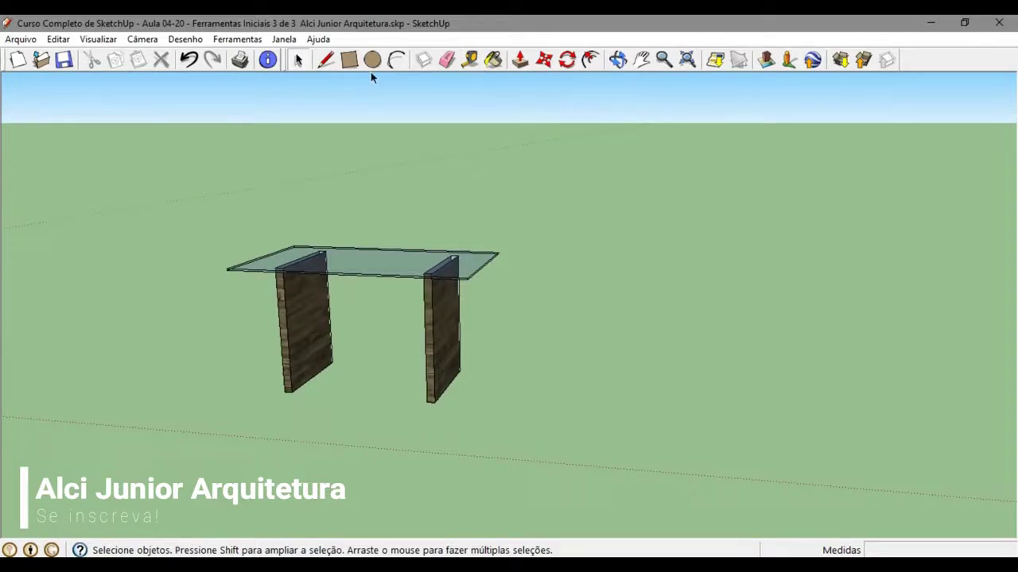
scroll(388, 136, "down", 3)
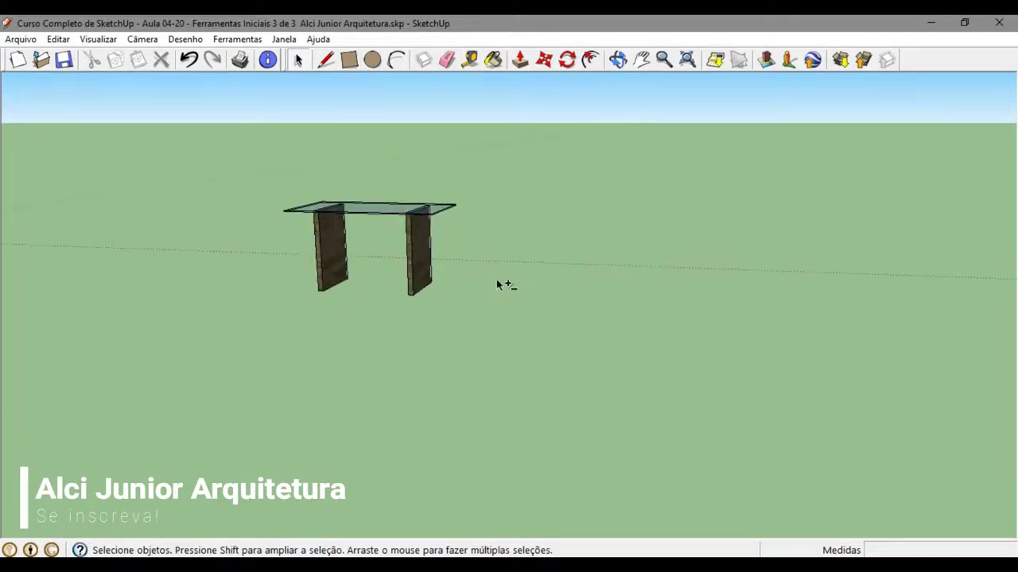
middle_click_drag(496, 284, 423, 343)
scroll(495, 339, "up", 3)
scroll(501, 342, "down", 3)
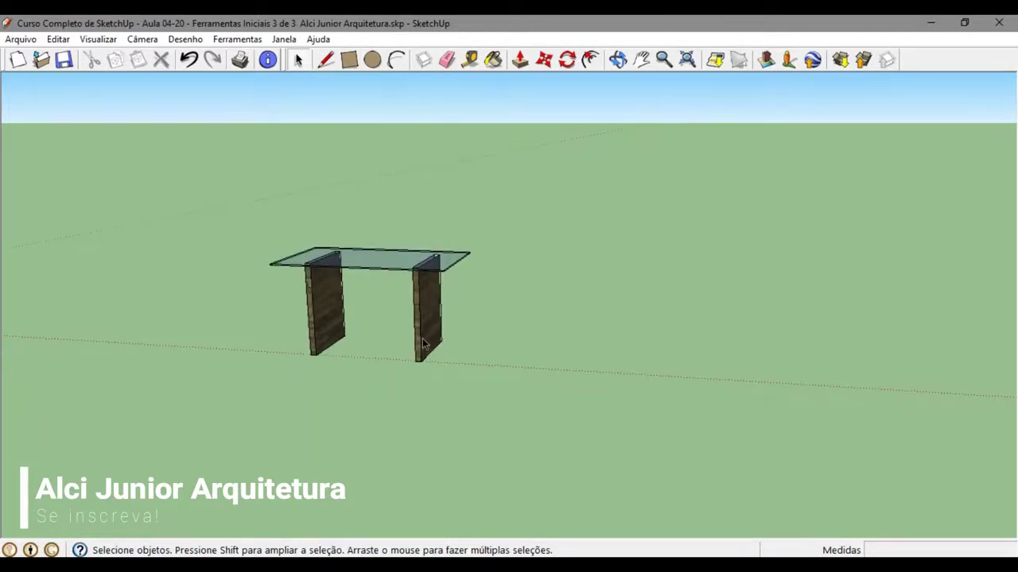
scroll(447, 327, "down", 3)
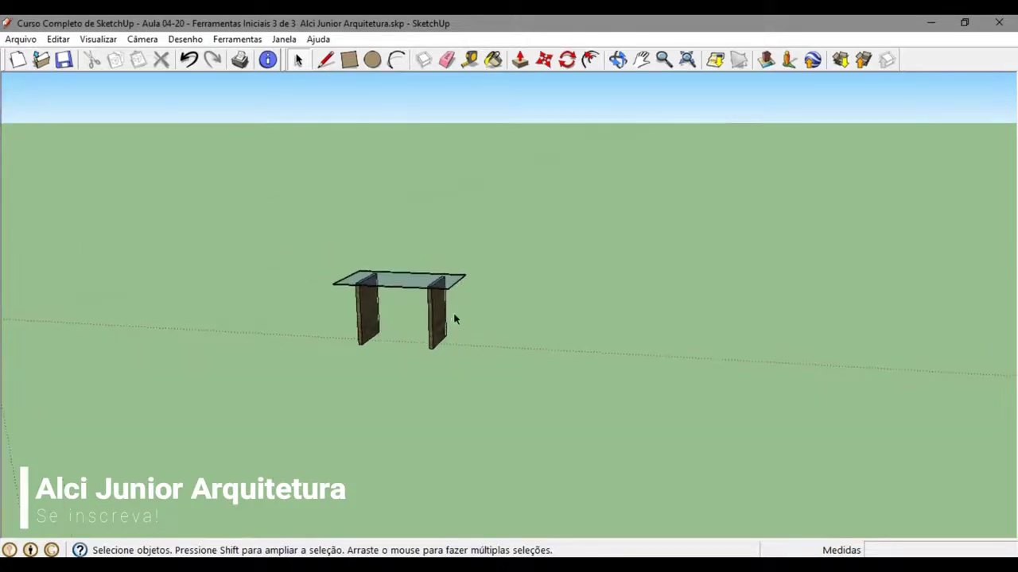
scroll(457, 318, "up", 2)
scroll(457, 316, "up", 1)
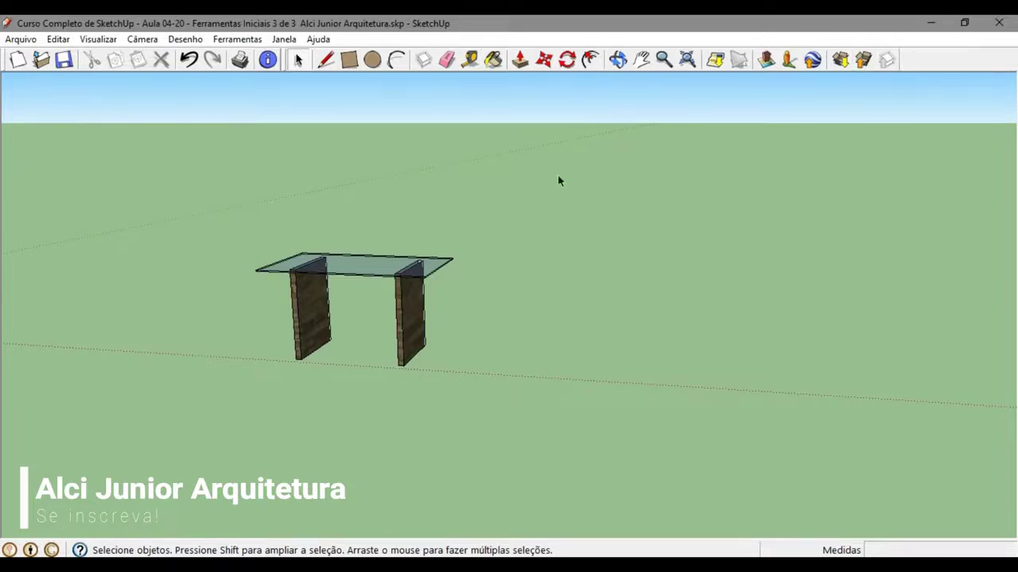
scroll(468, 272, "down", 2)
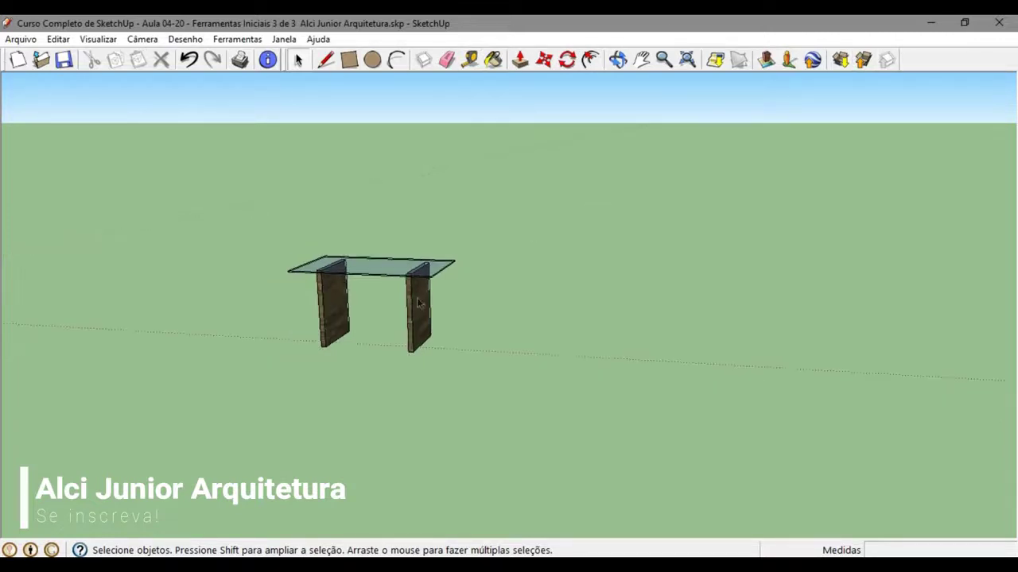
scroll(509, 306, "up", 3)
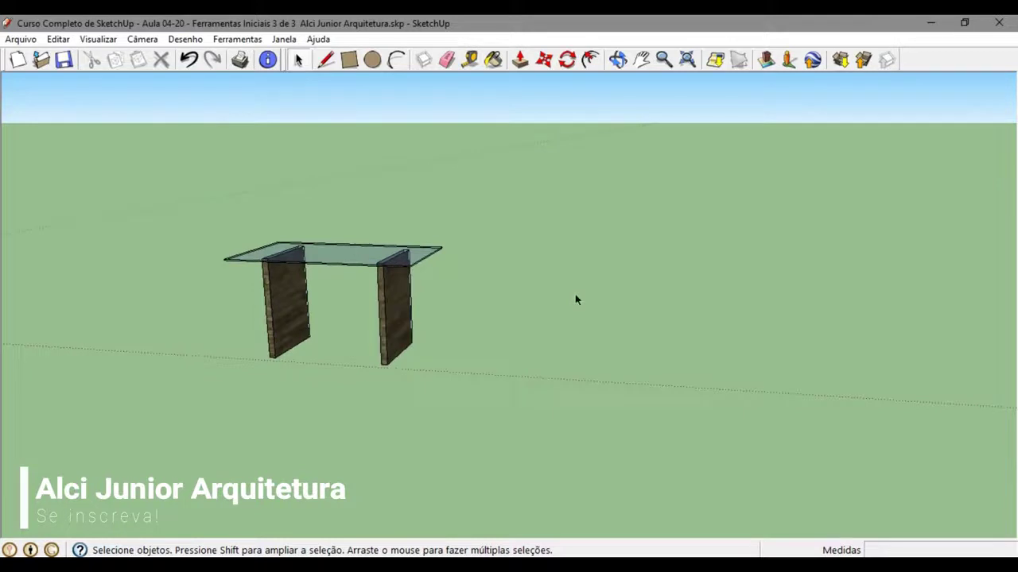